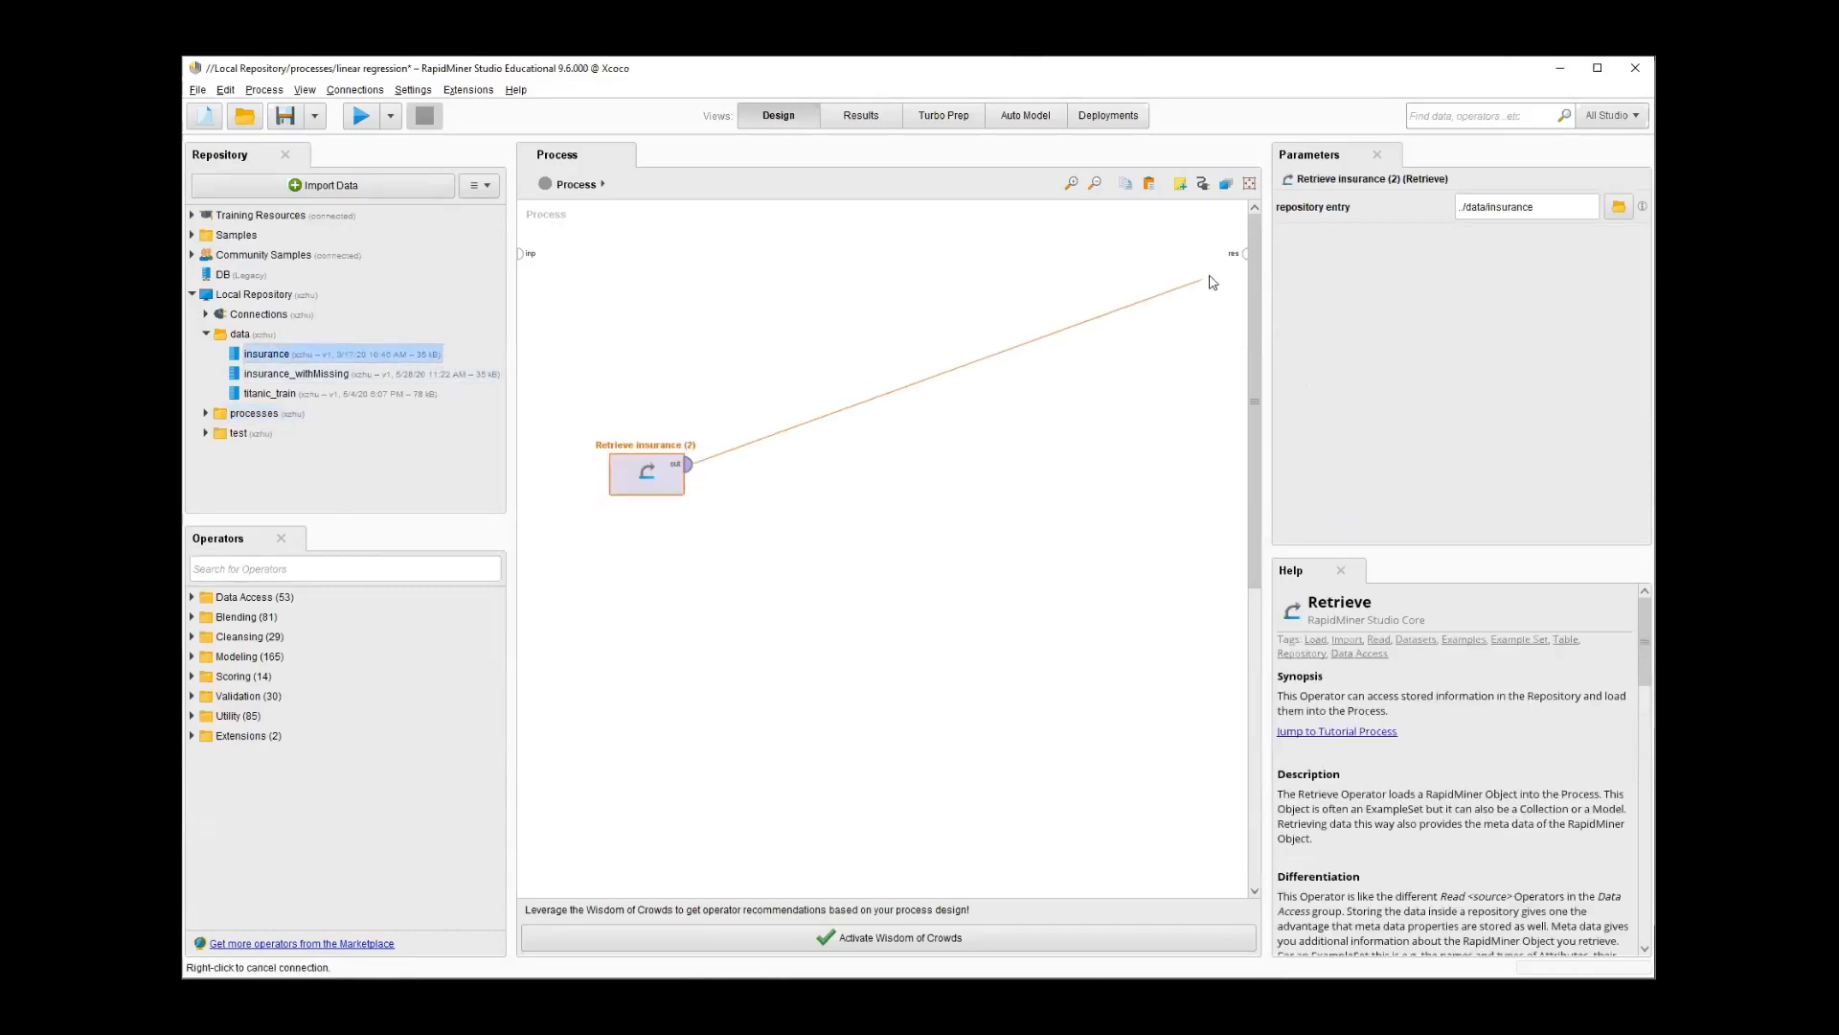
Run the process to inspect the retrieved insurance data table, and return to the process design
{"action": "left_click", "coordinate": [362, 115]}
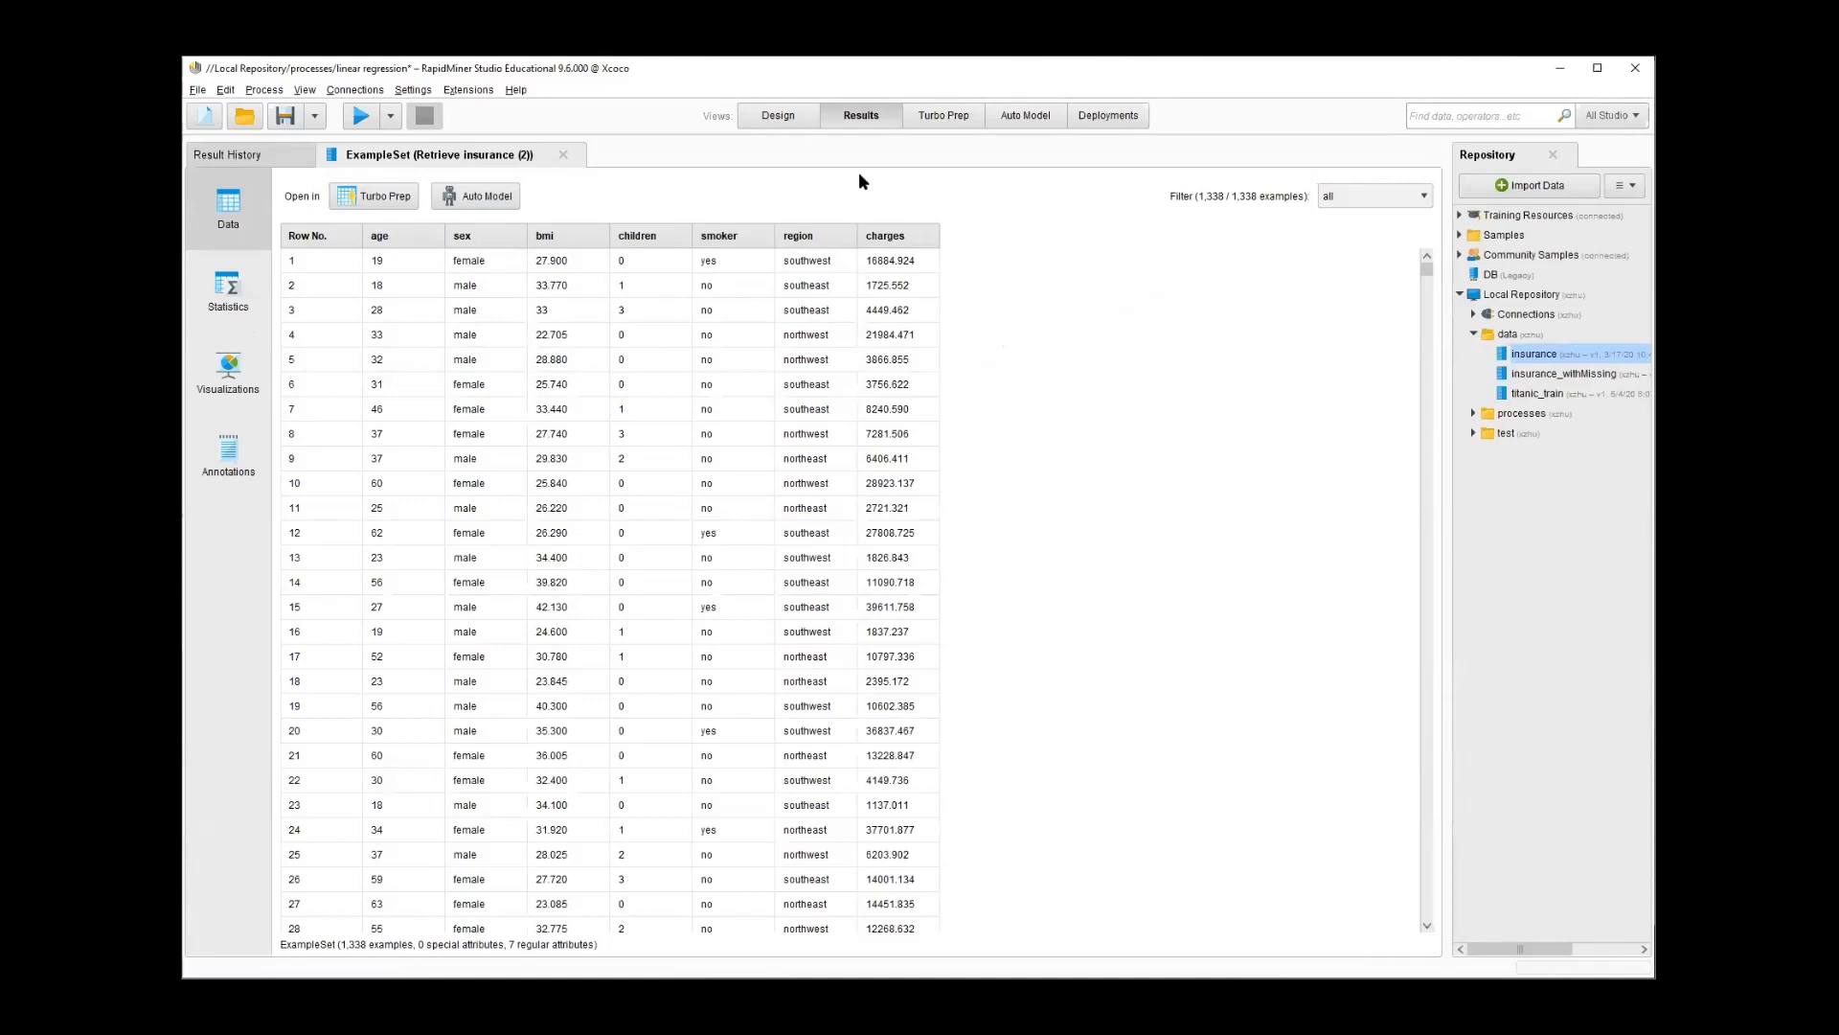
{"action": "left_click", "coordinate": [787, 119]}
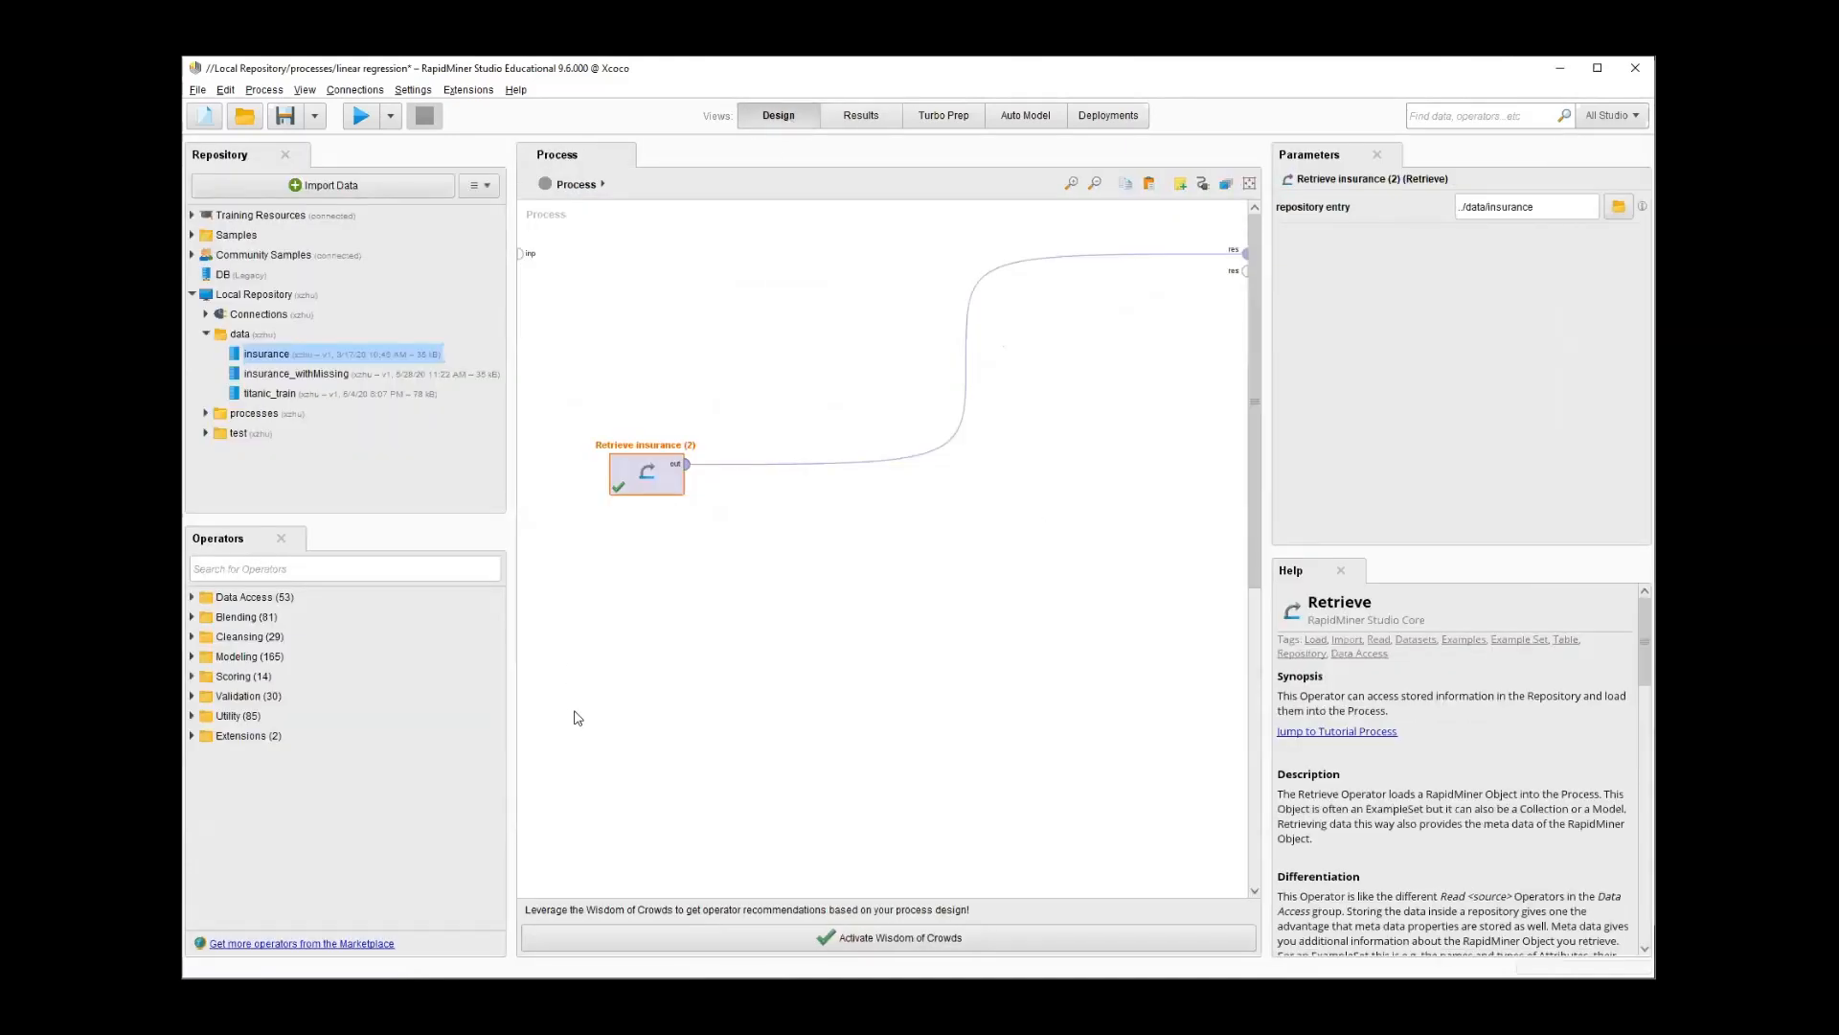
Find the Linear Regression operator and insert it between the Retrieve insurance operator and the result port, leaving some space before it
{"action": "left_click", "coordinate": [306, 568]}
{"action": "type", "text": "linear"}
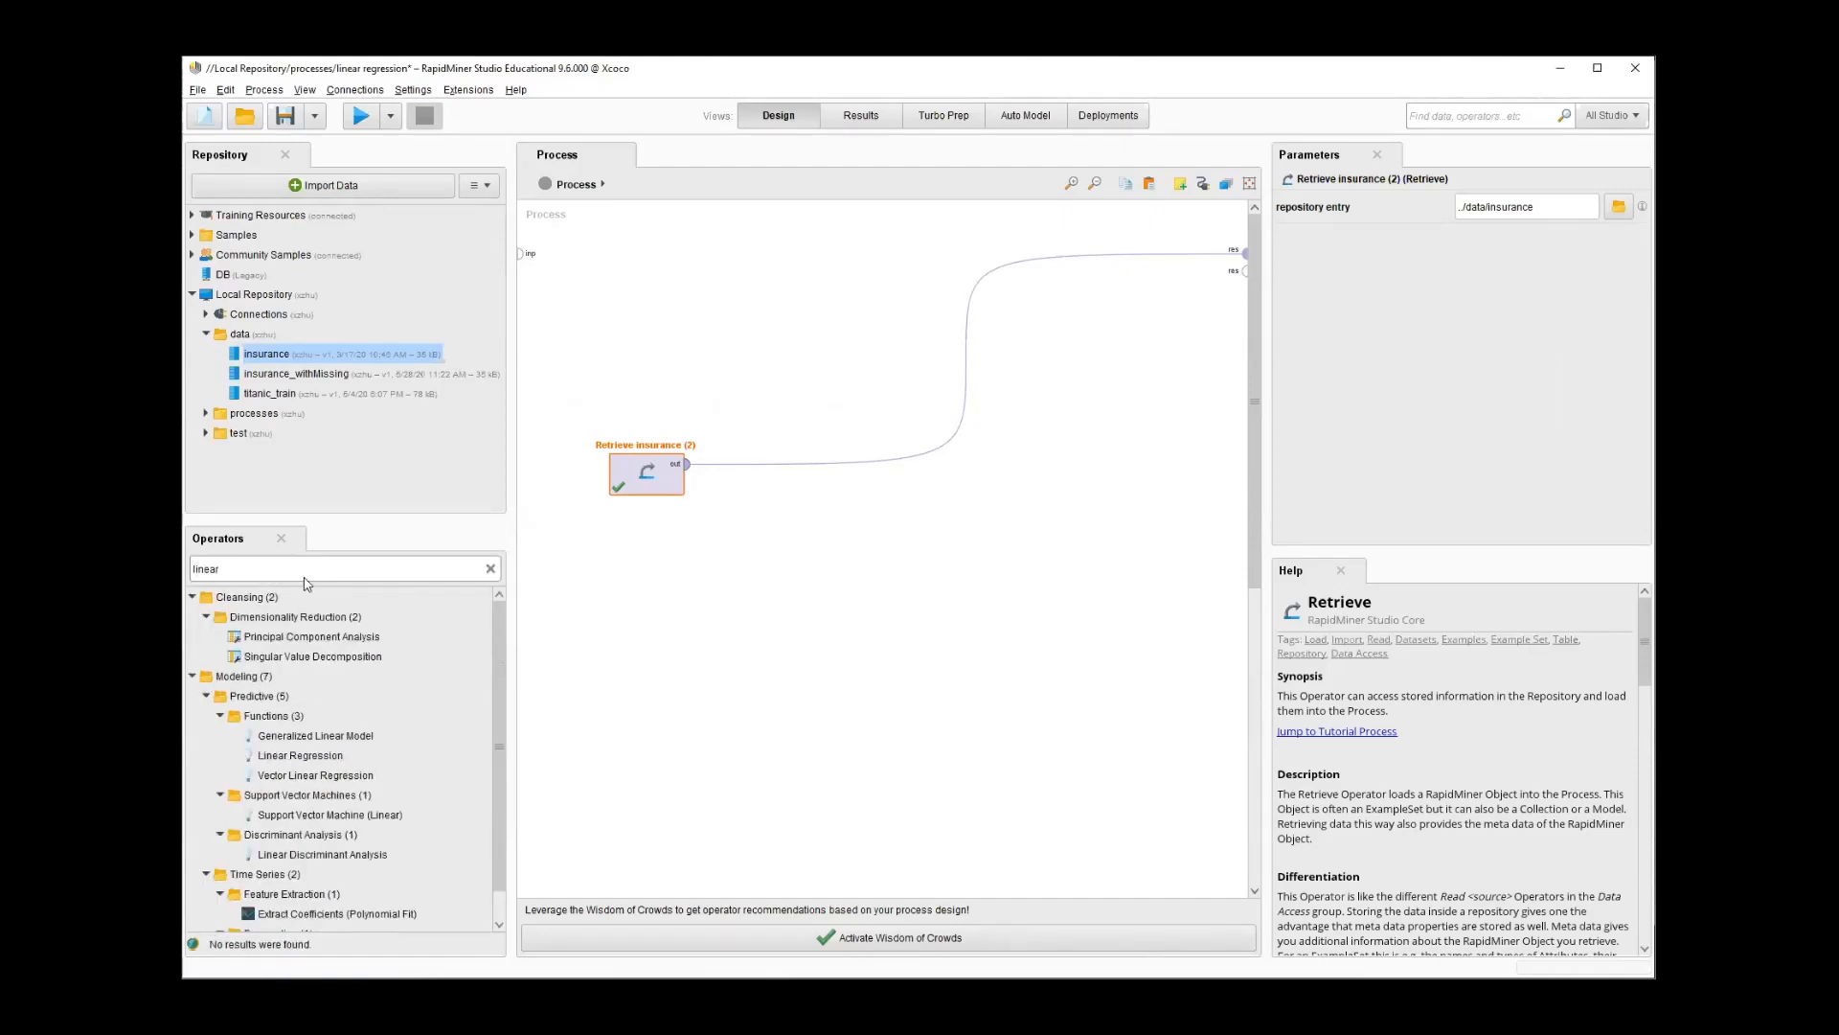
{"action": "left_click", "coordinate": [287, 758]}
{"action": "left_click_drag", "start_coordinate": [287, 761], "coordinate": [895, 499]}
{"action": "left_click", "coordinate": [908, 464]}
{"action": "right_click", "coordinate": [995, 465]}
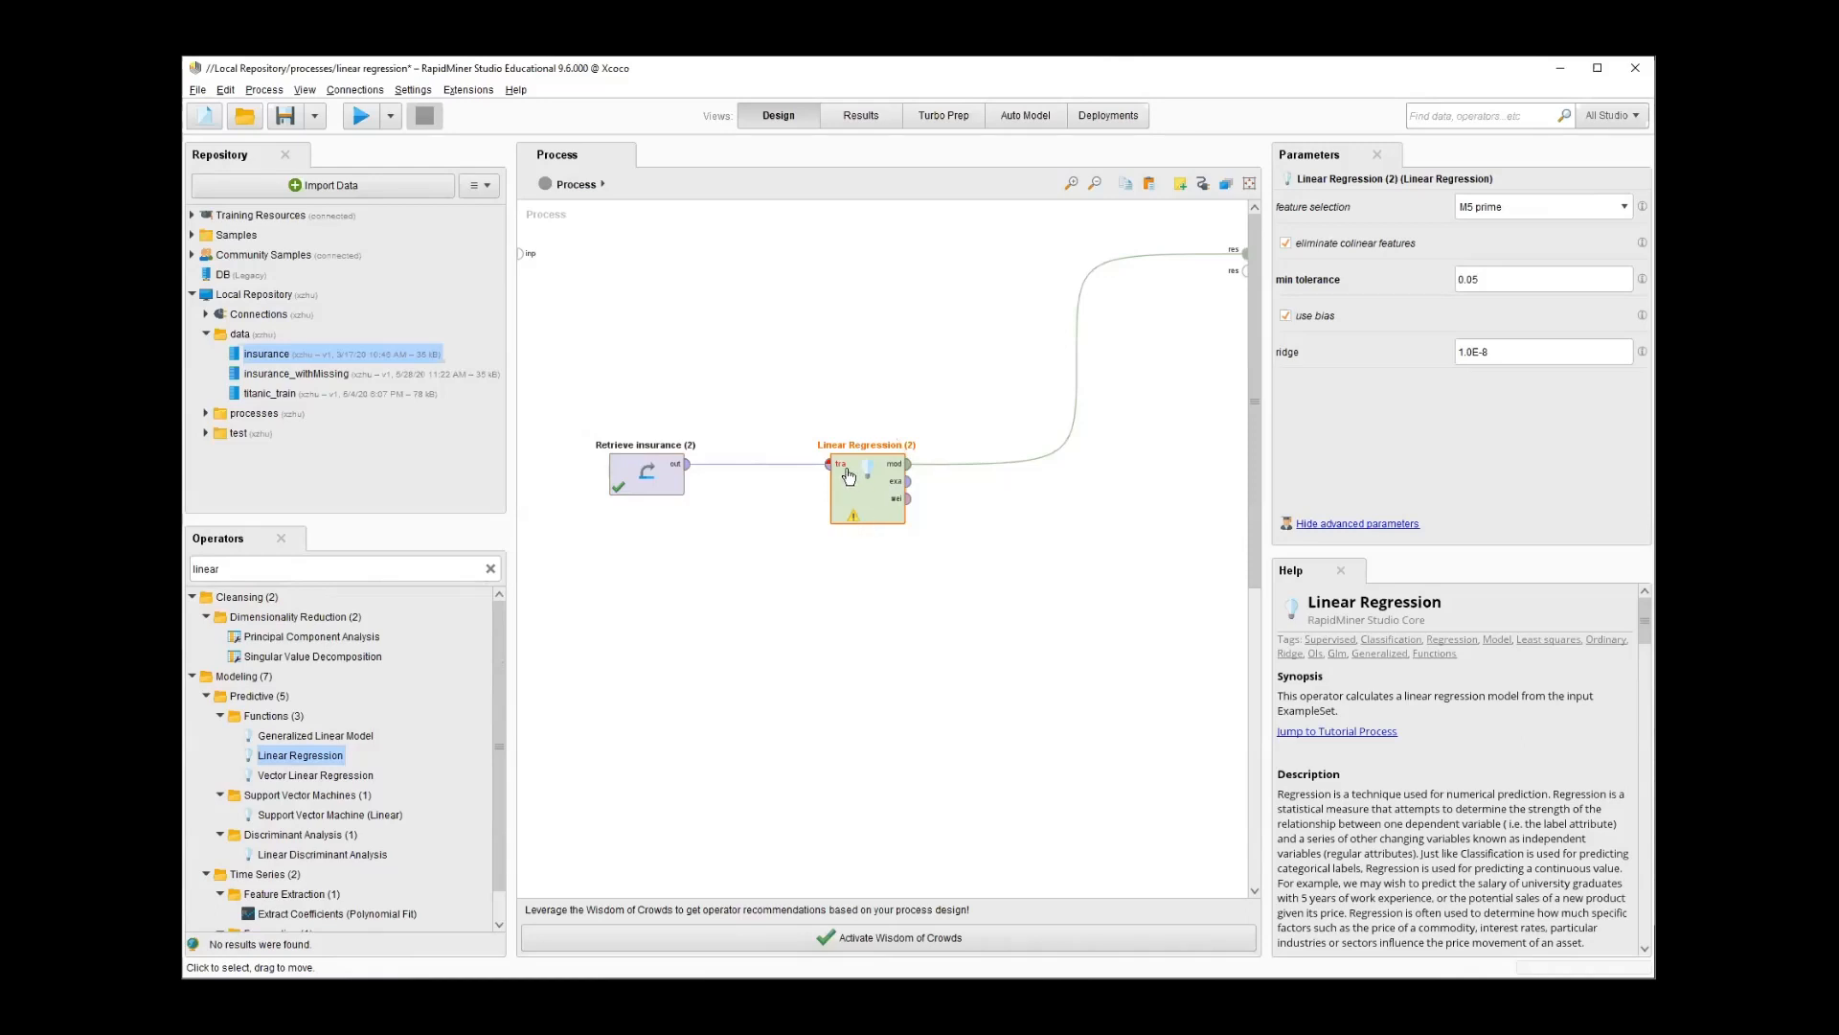
{"action": "left_click_drag", "start_coordinate": [849, 506], "coordinate": [904, 506]}
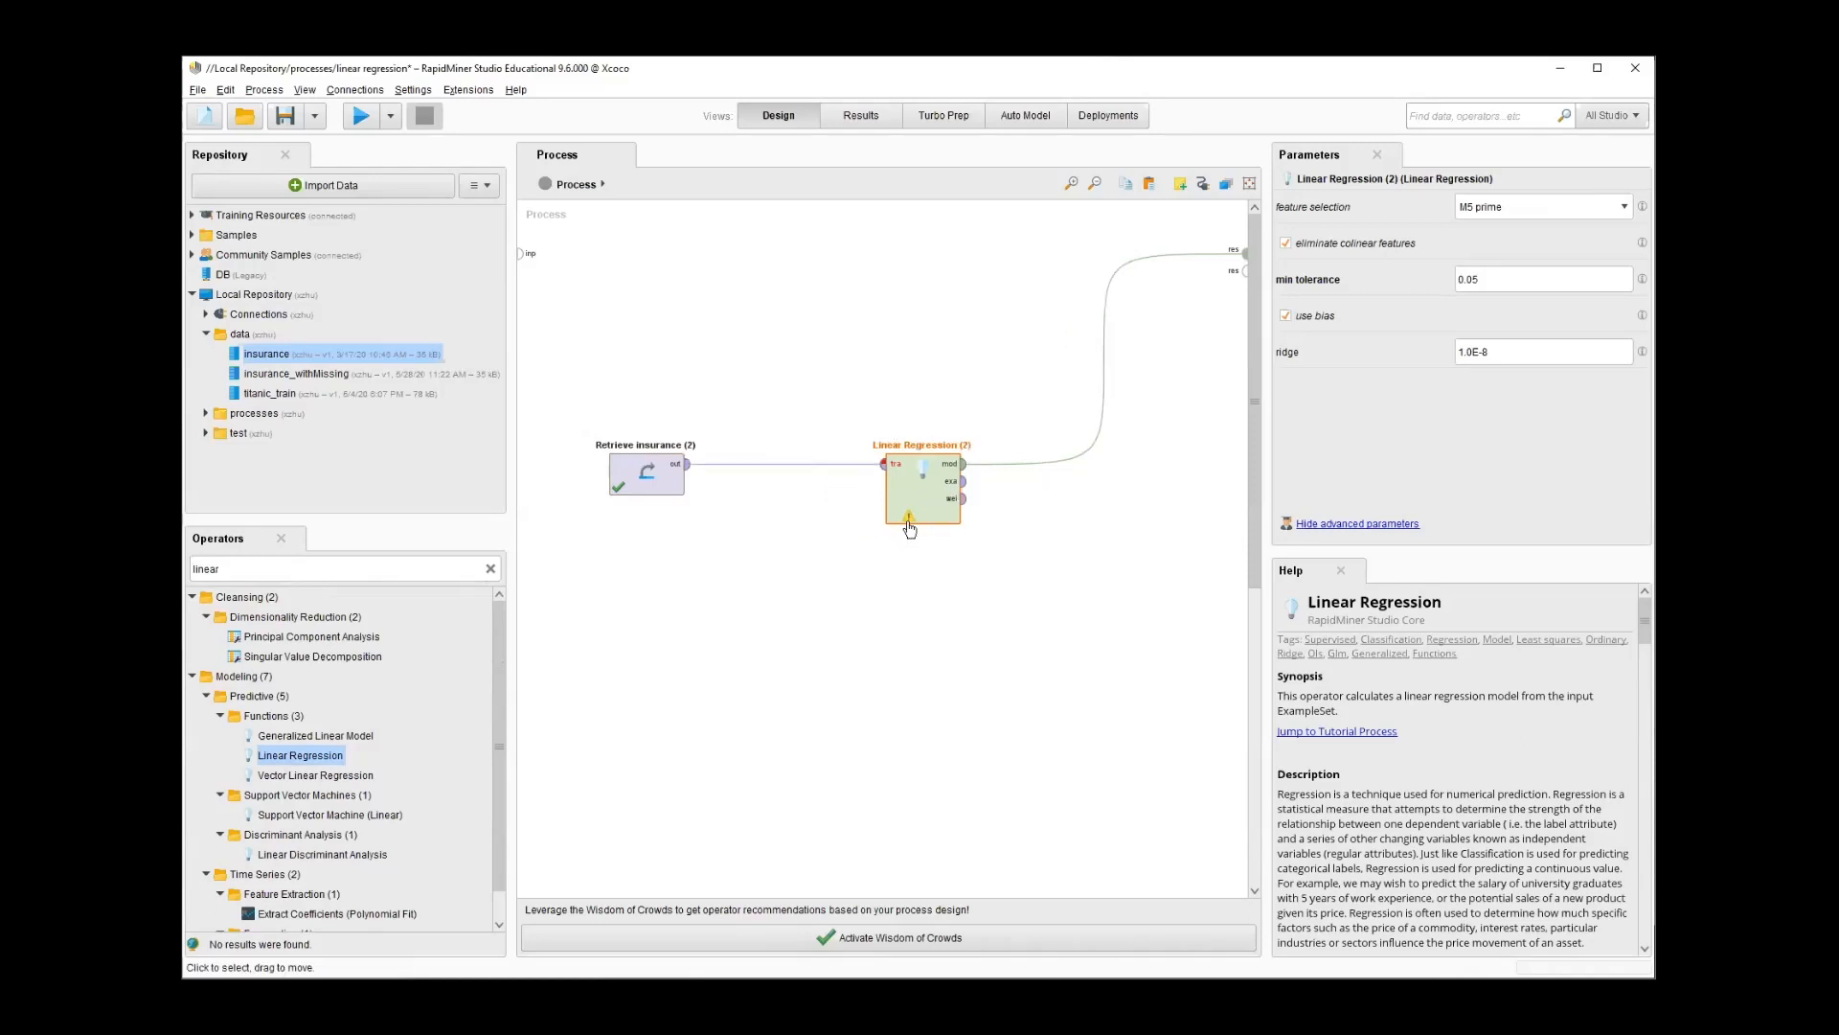
Read the potential-problem warning on the Linear Regression operator and dismiss it
{"action": "left_click", "coordinate": [909, 521]}
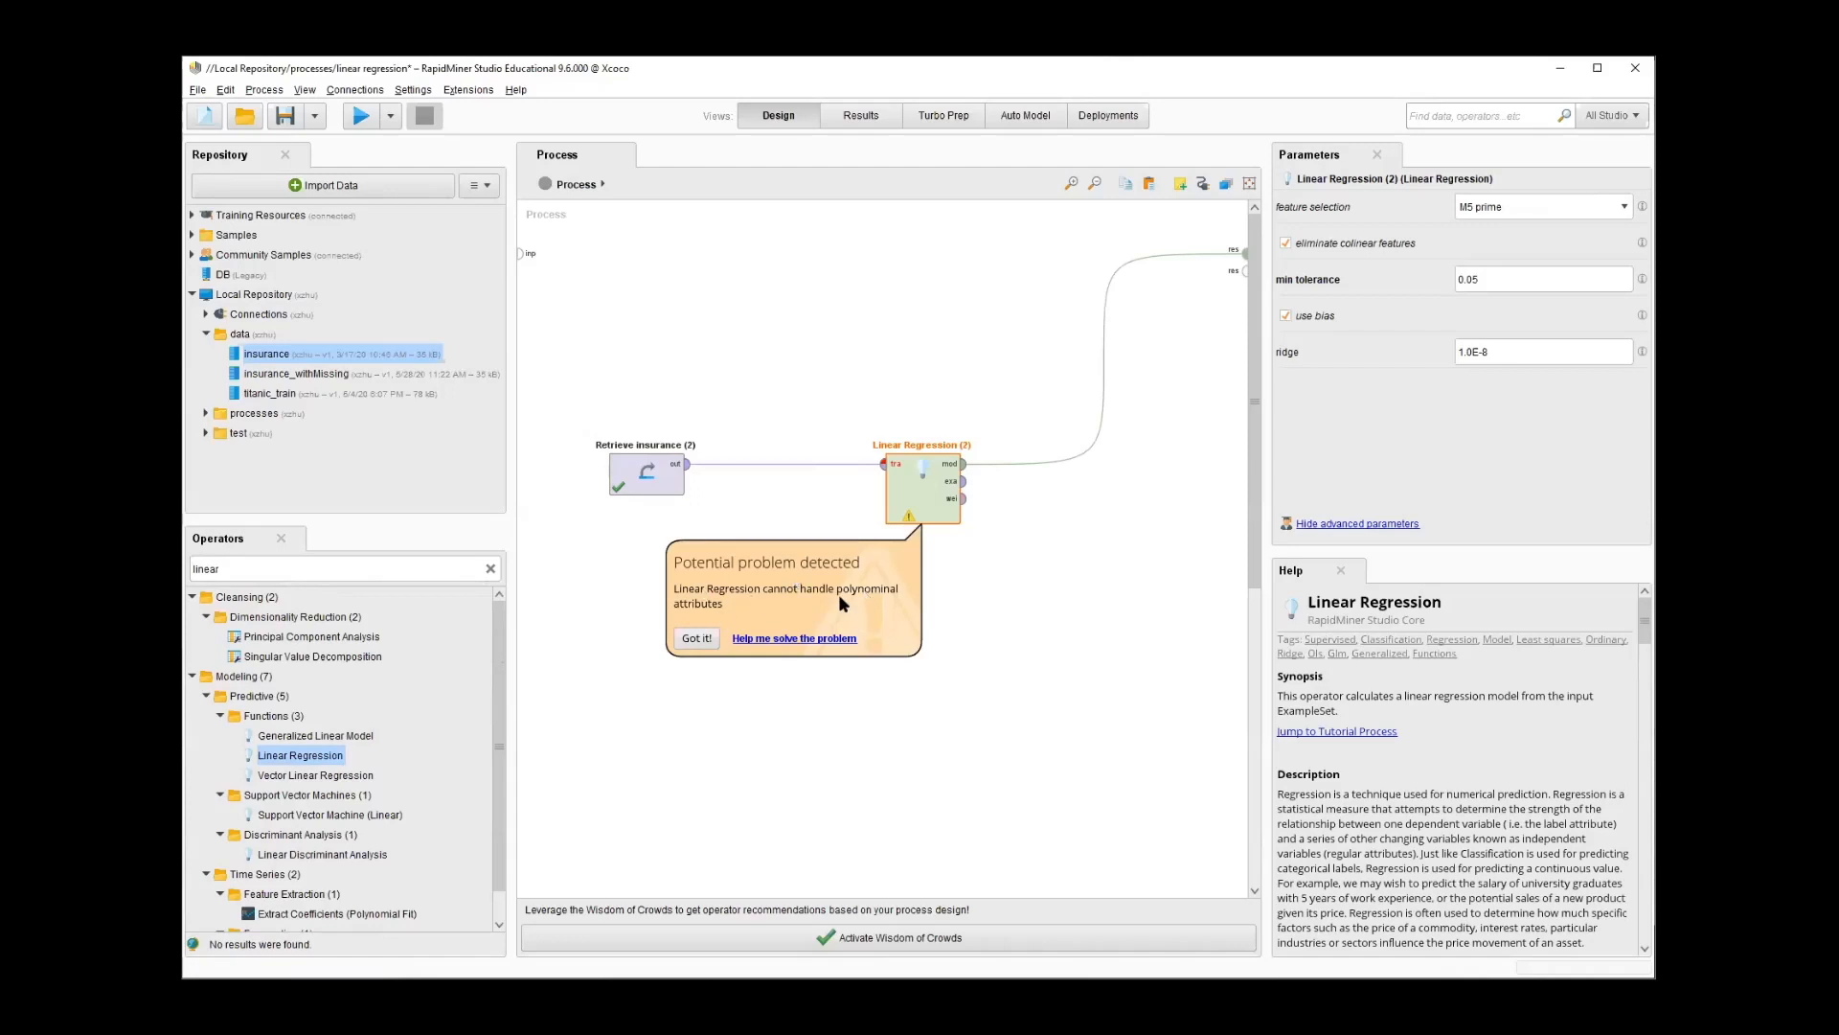
{"action": "left_click", "coordinate": [1045, 617]}
{"action": "left_click", "coordinate": [697, 638]}
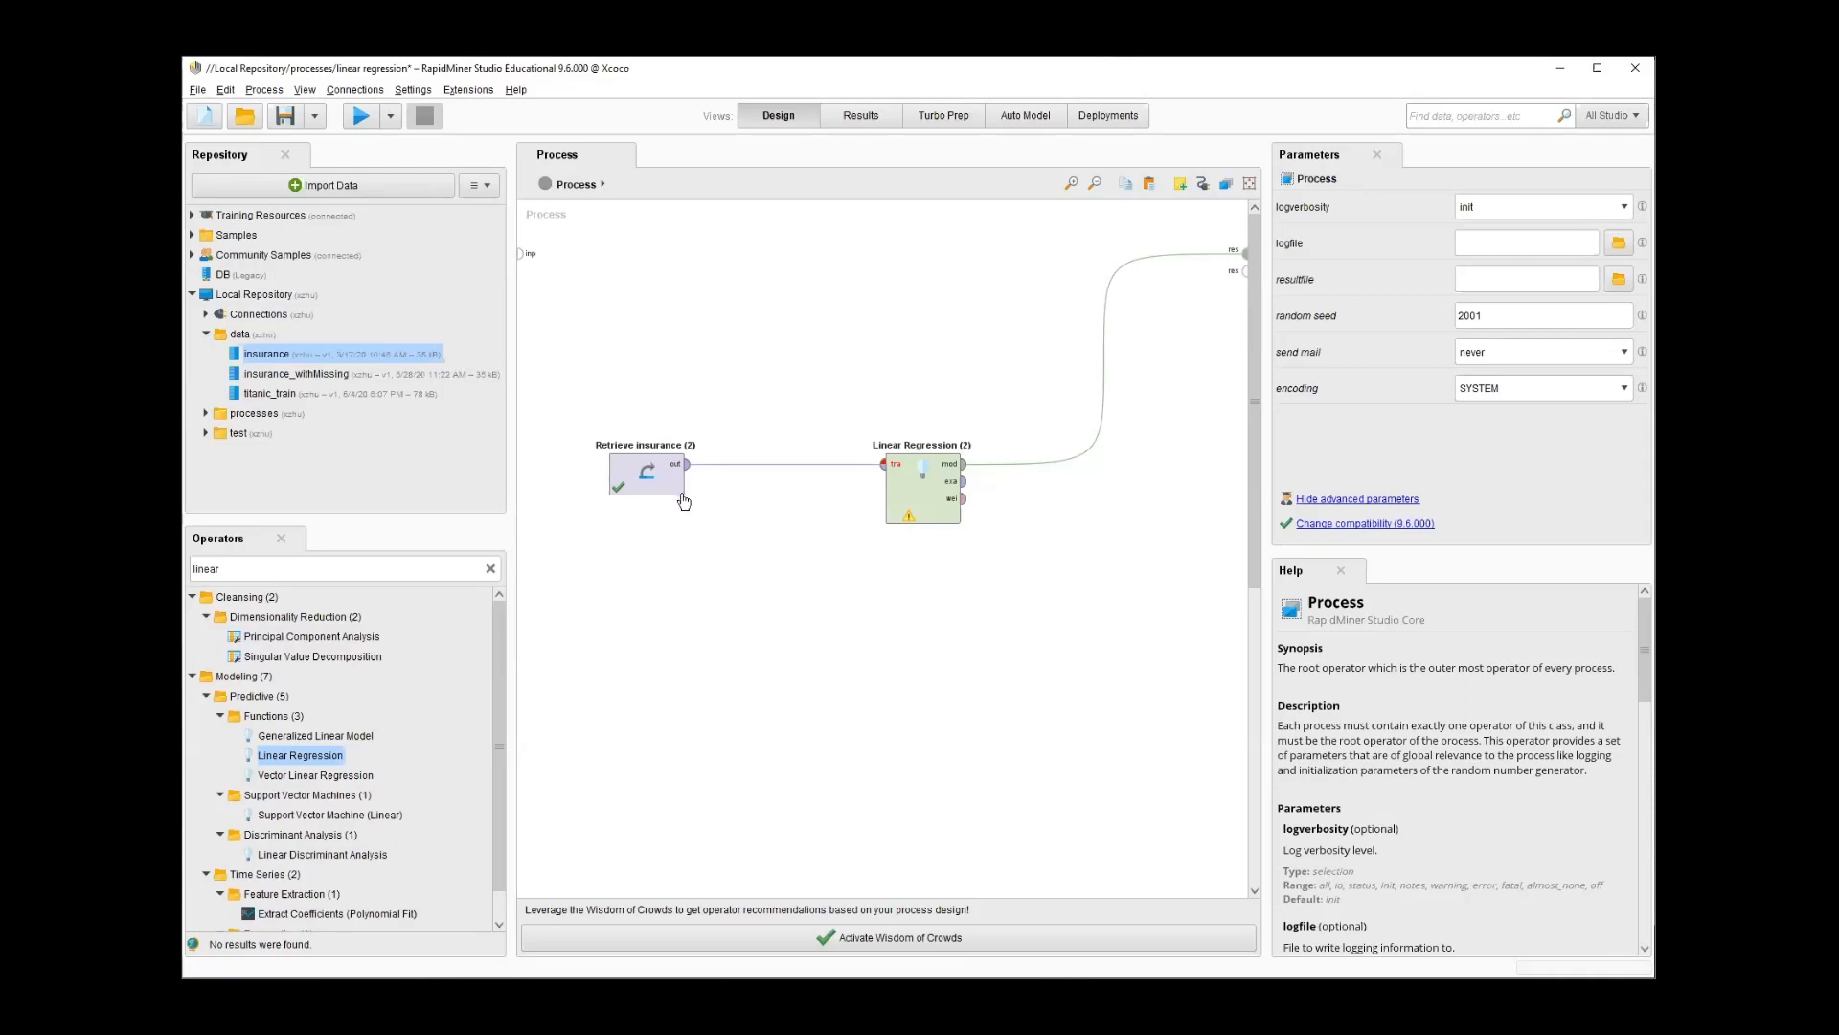
Move the Retrieve insurance operator lower on the canvas and connect its output to a new Select Attributes operator
{"action": "left_click_drag", "start_coordinate": [686, 497], "coordinate": [633, 498]}
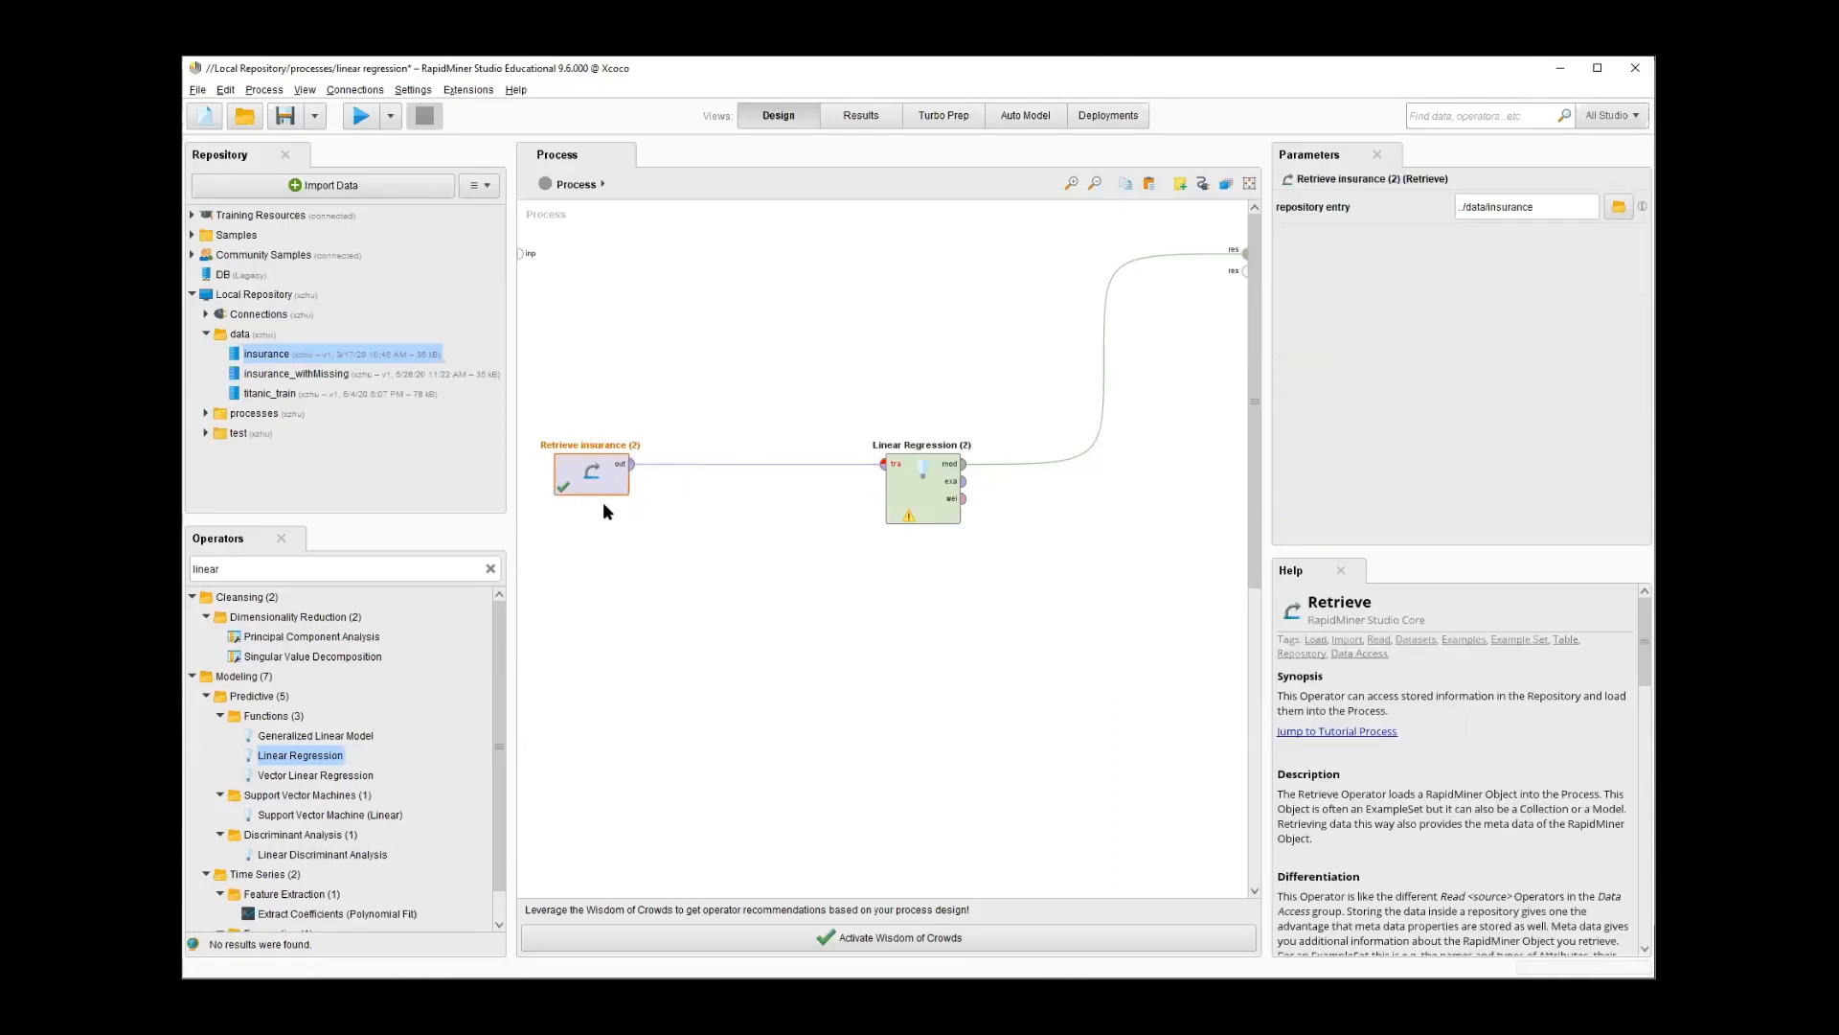
{"action": "left_click_drag", "start_coordinate": [601, 488], "coordinate": [607, 696]}
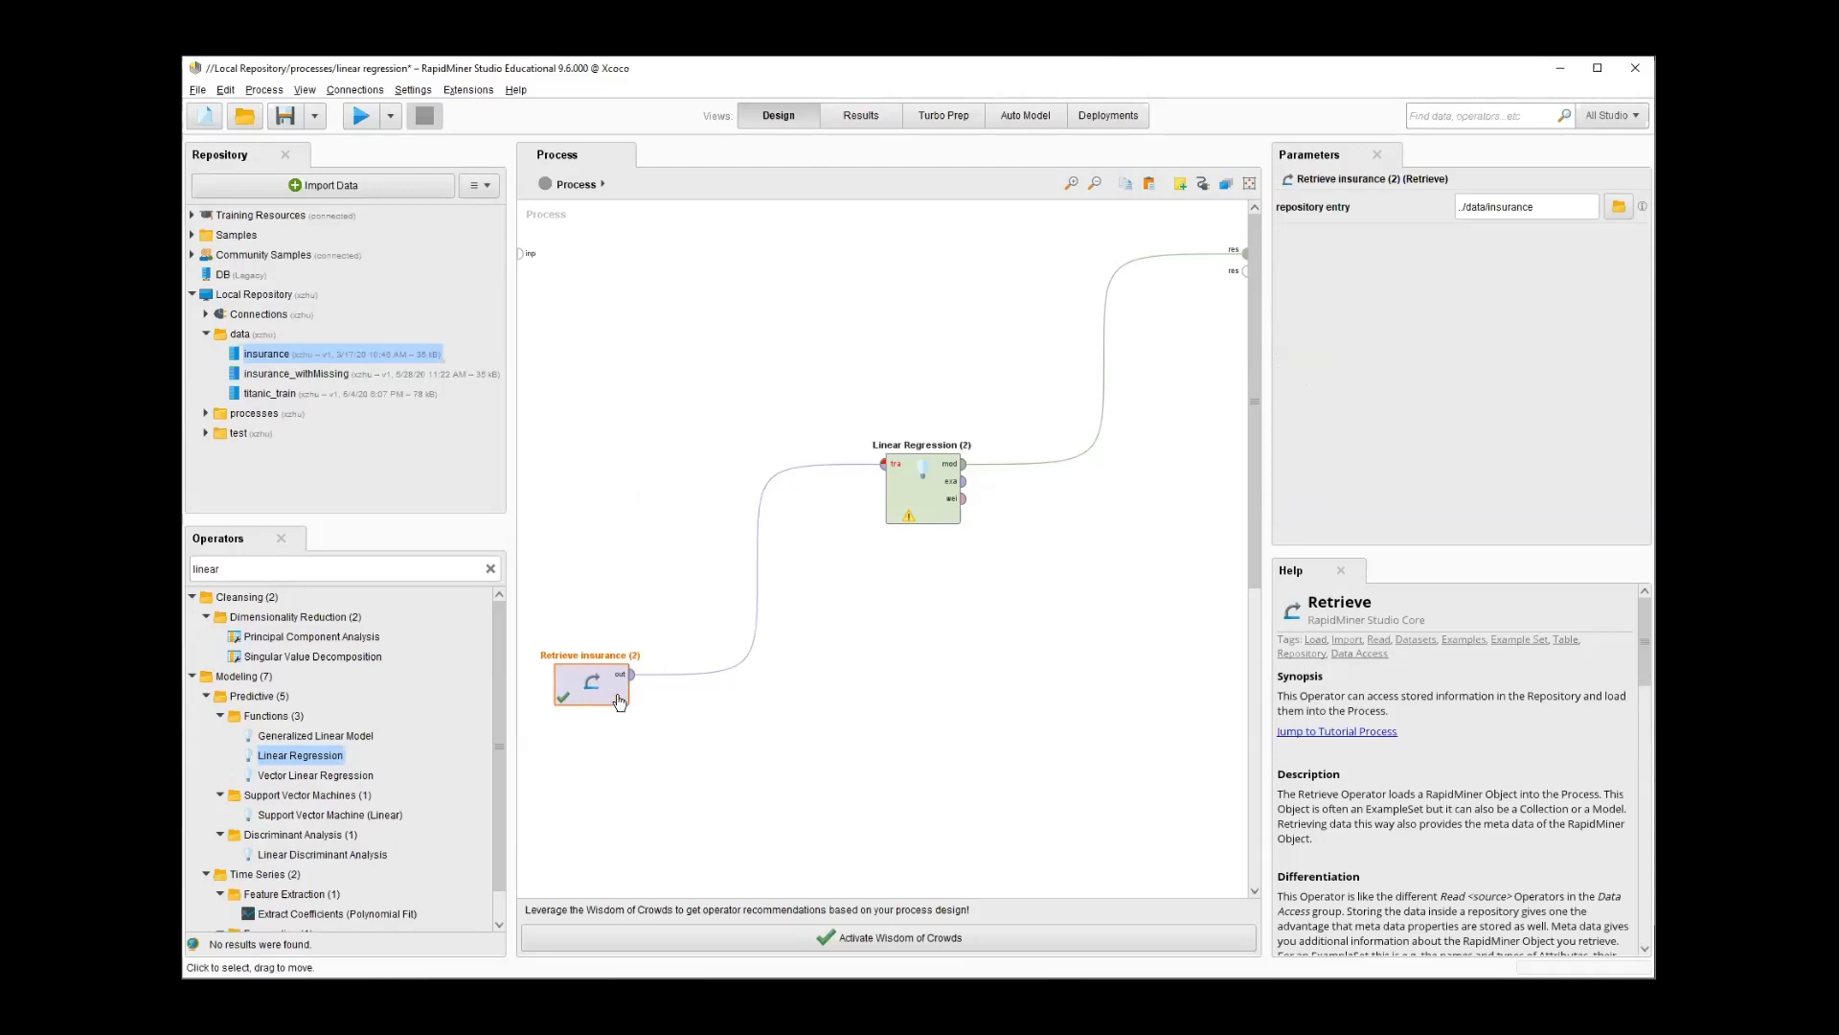
{"action": "left_click", "coordinate": [491, 568]}
{"action": "type", "text": "select"}
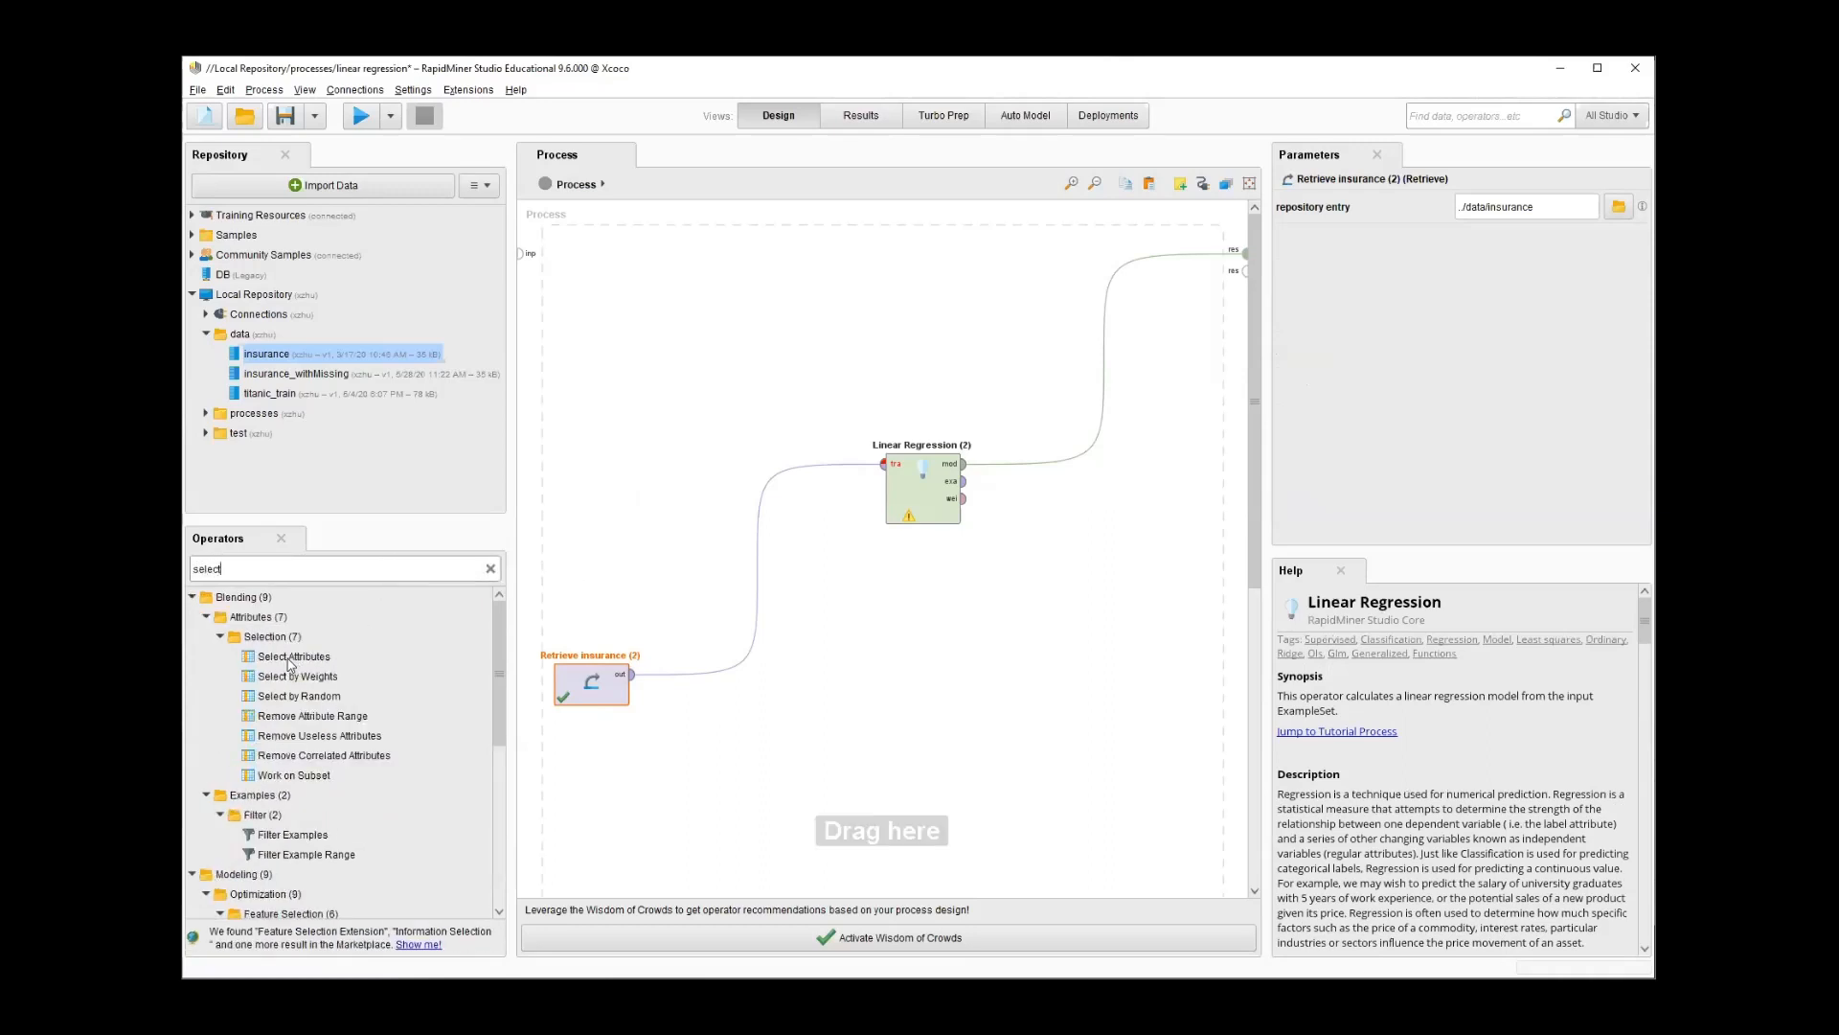
{"action": "left_click_drag", "start_coordinate": [293, 657], "coordinate": [683, 532]}
{"action": "left_click", "coordinate": [632, 675]}
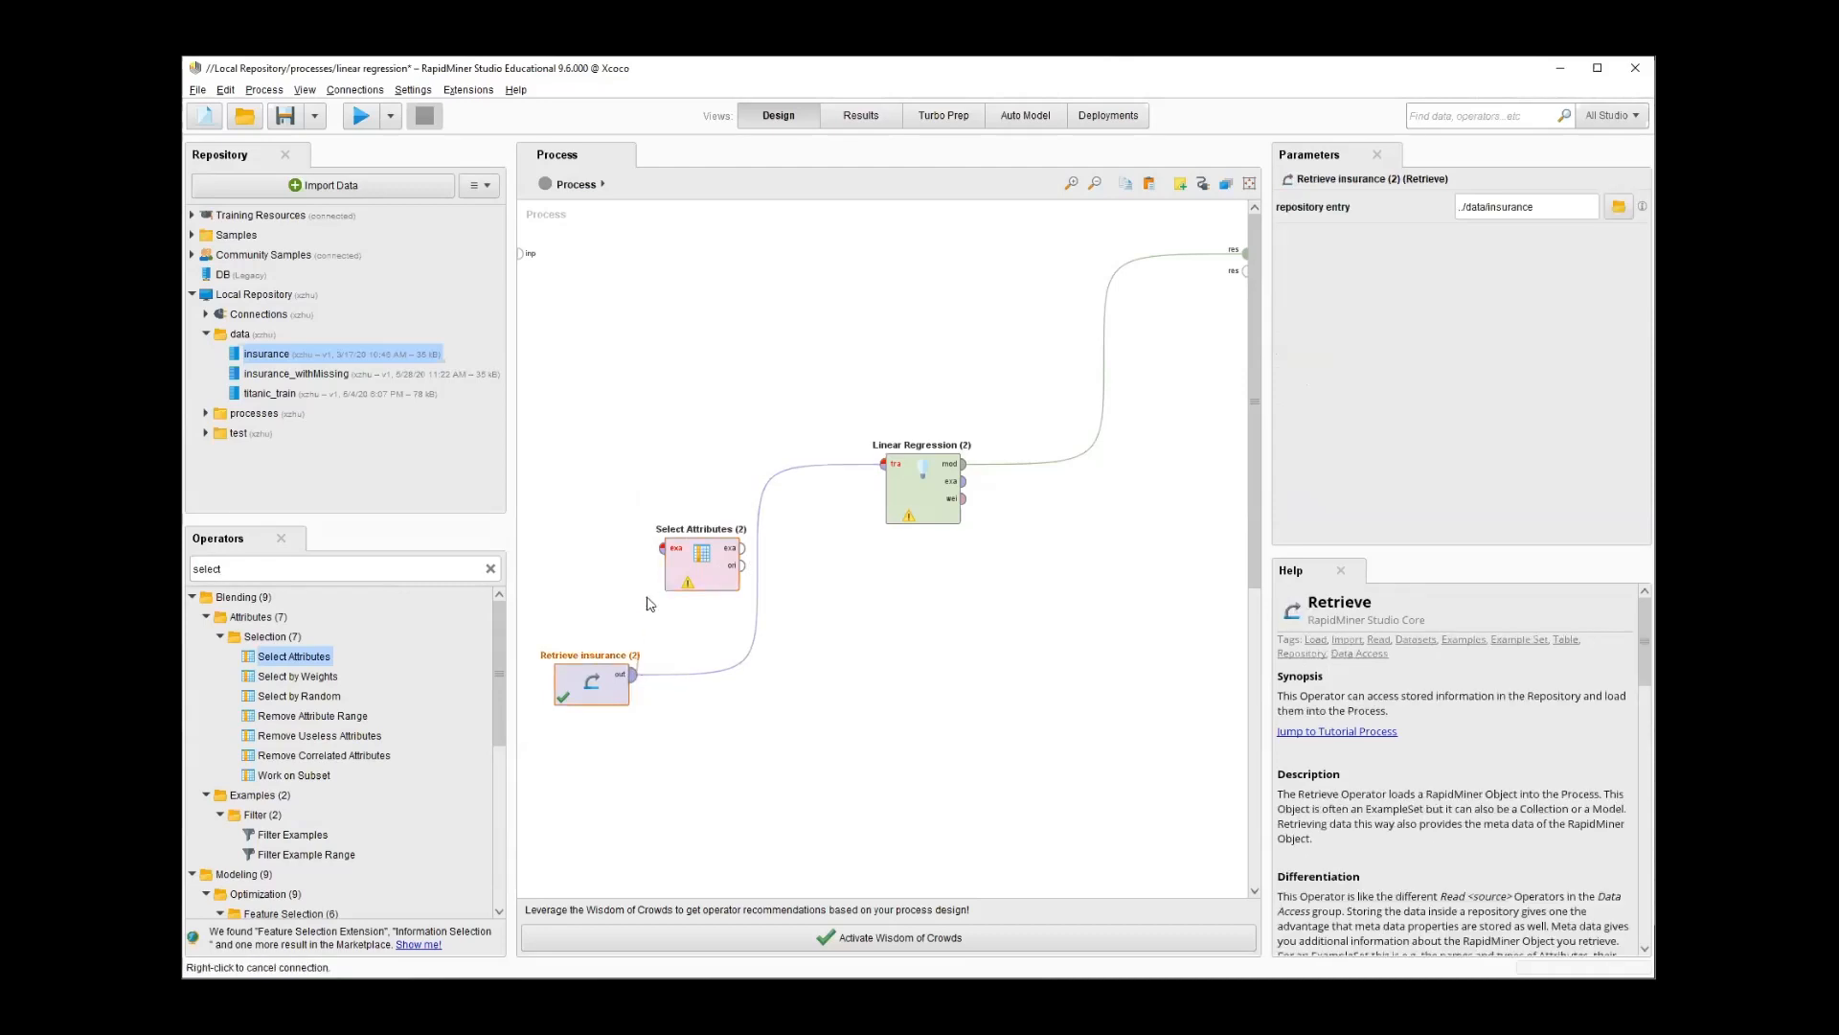
{"action": "left_click", "coordinate": [662, 556]}
{"action": "left_click", "coordinate": [686, 580]}
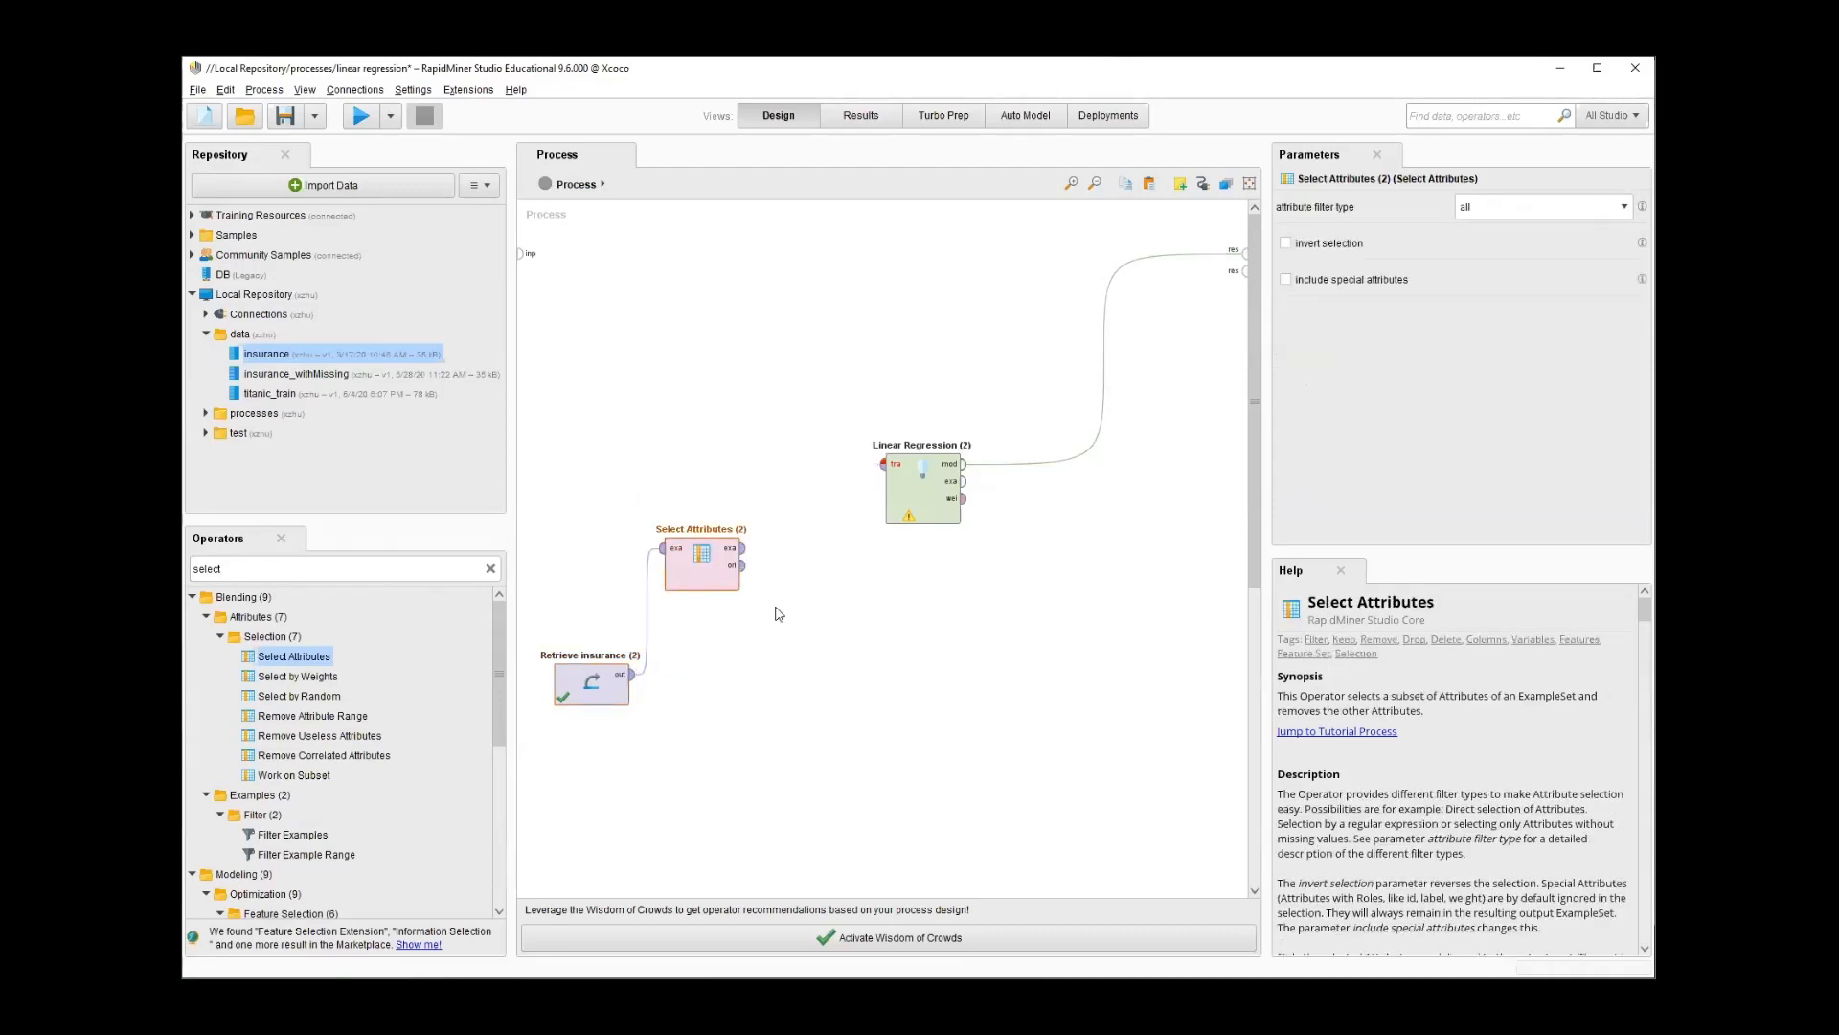
Set the Select Attributes filter type to subset and choose the attributes charges, age, bmi and smoker
{"action": "left_click", "coordinate": [1626, 206]}
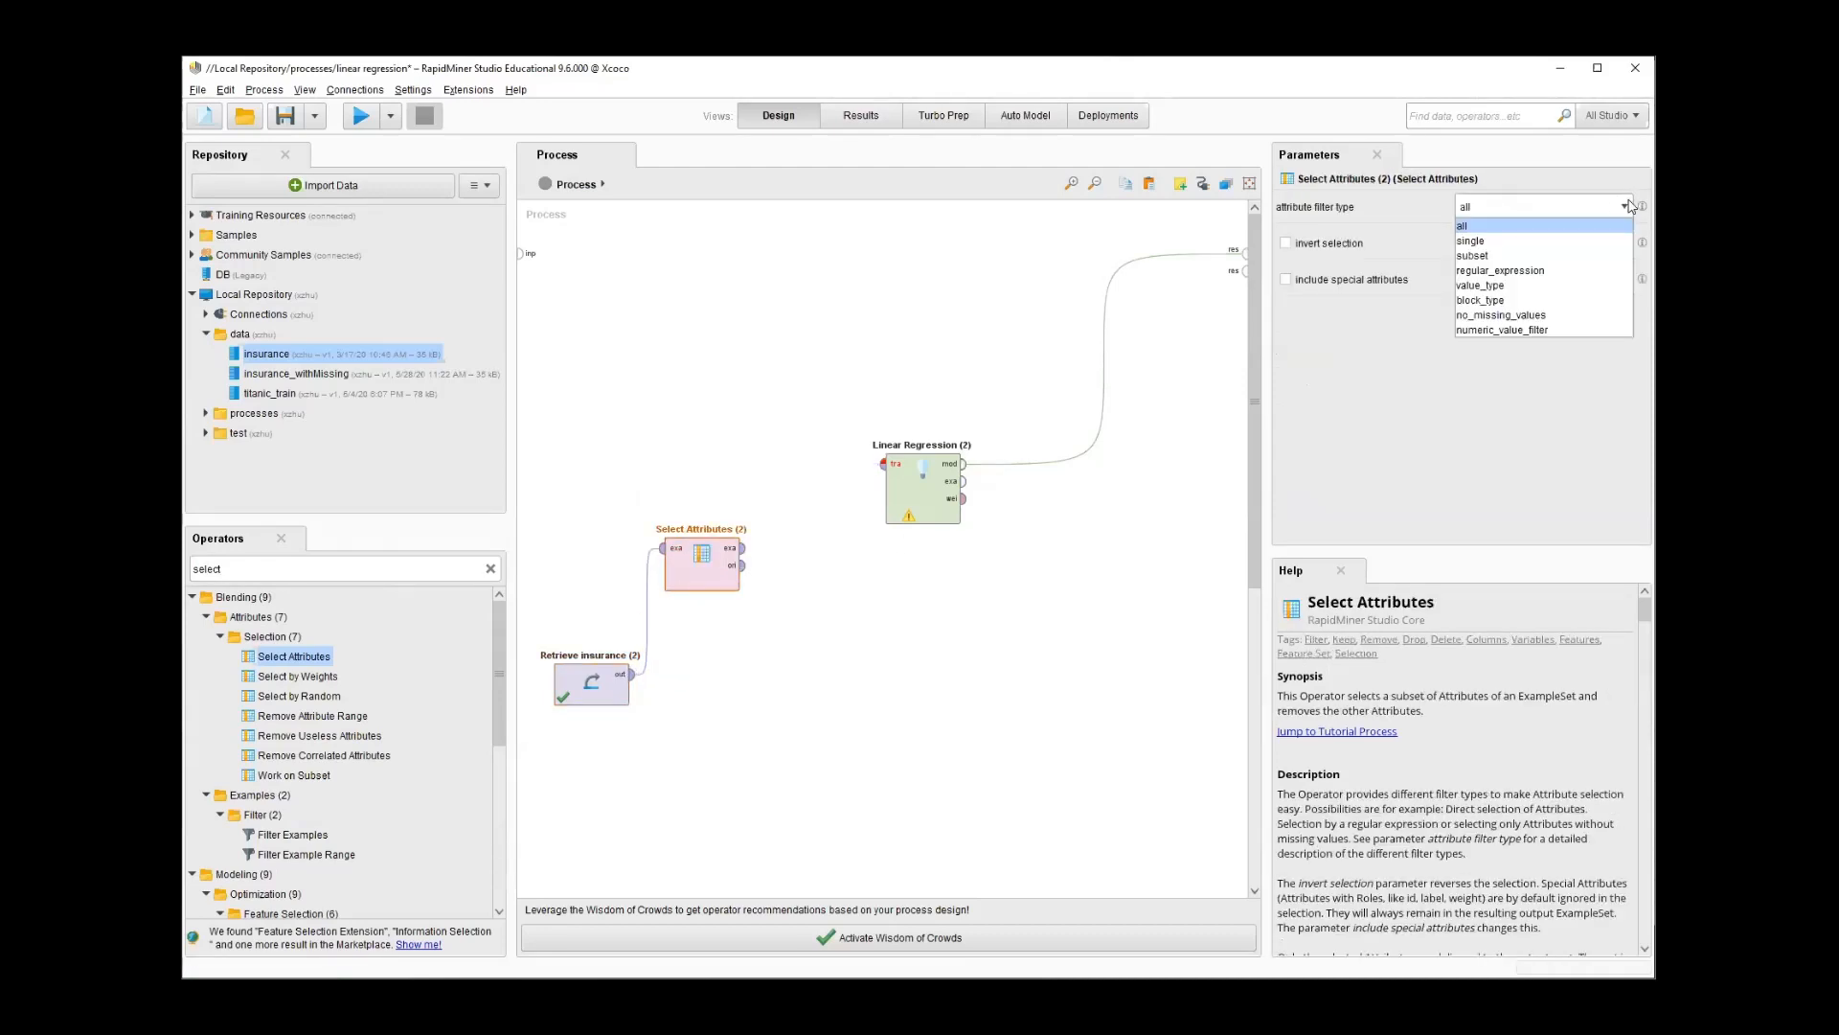
{"action": "left_click", "coordinate": [1571, 255]}
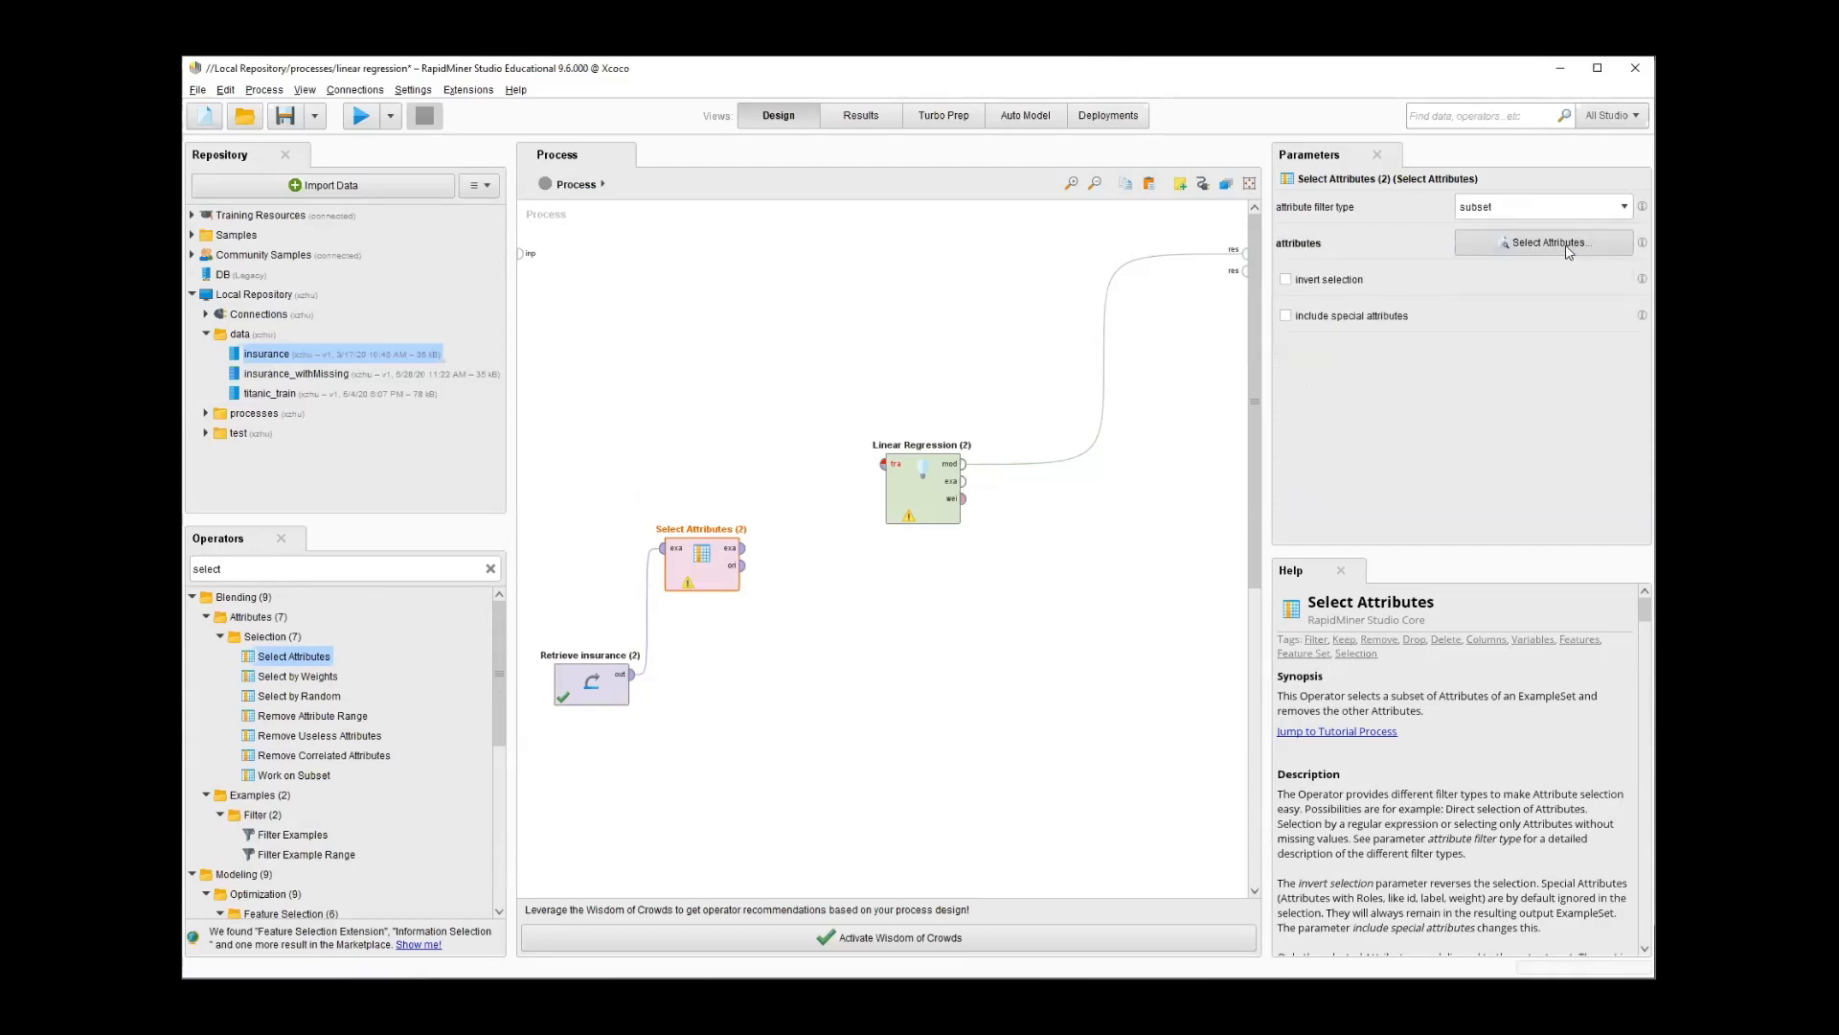
{"action": "left_click", "coordinate": [1549, 244]}
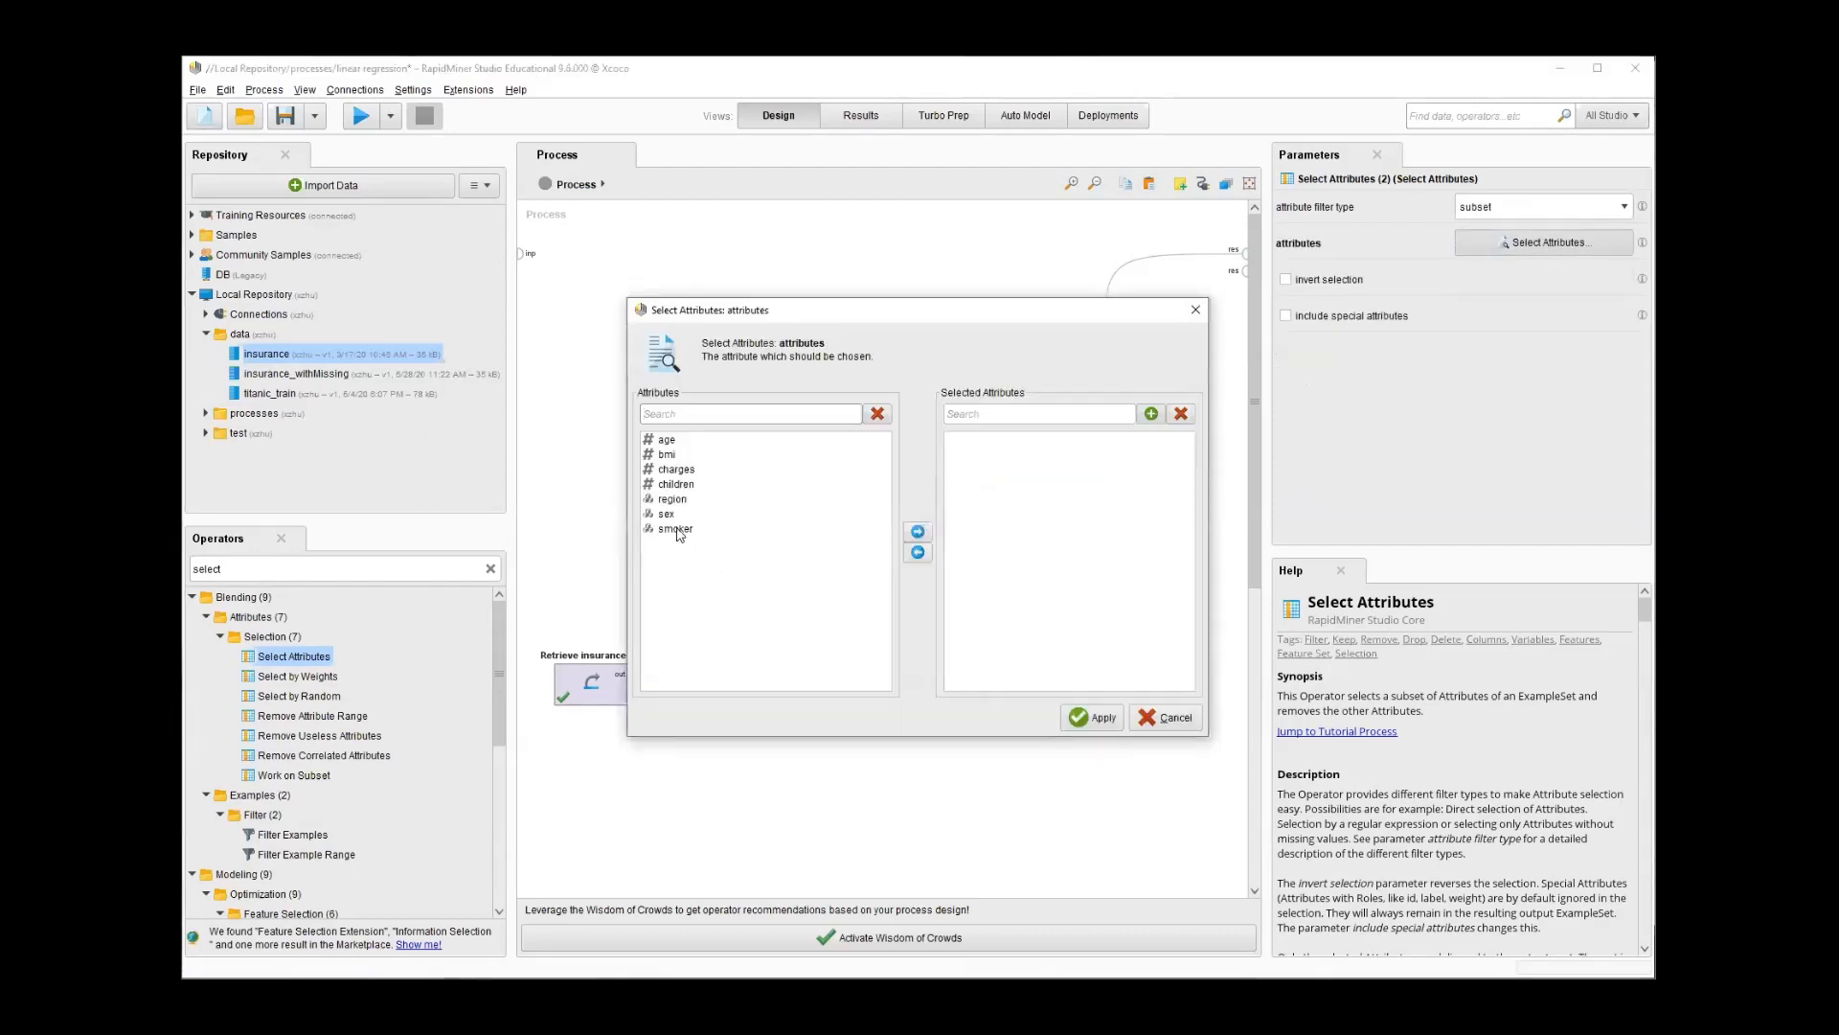
{"action": "left_click", "coordinate": [682, 469]}
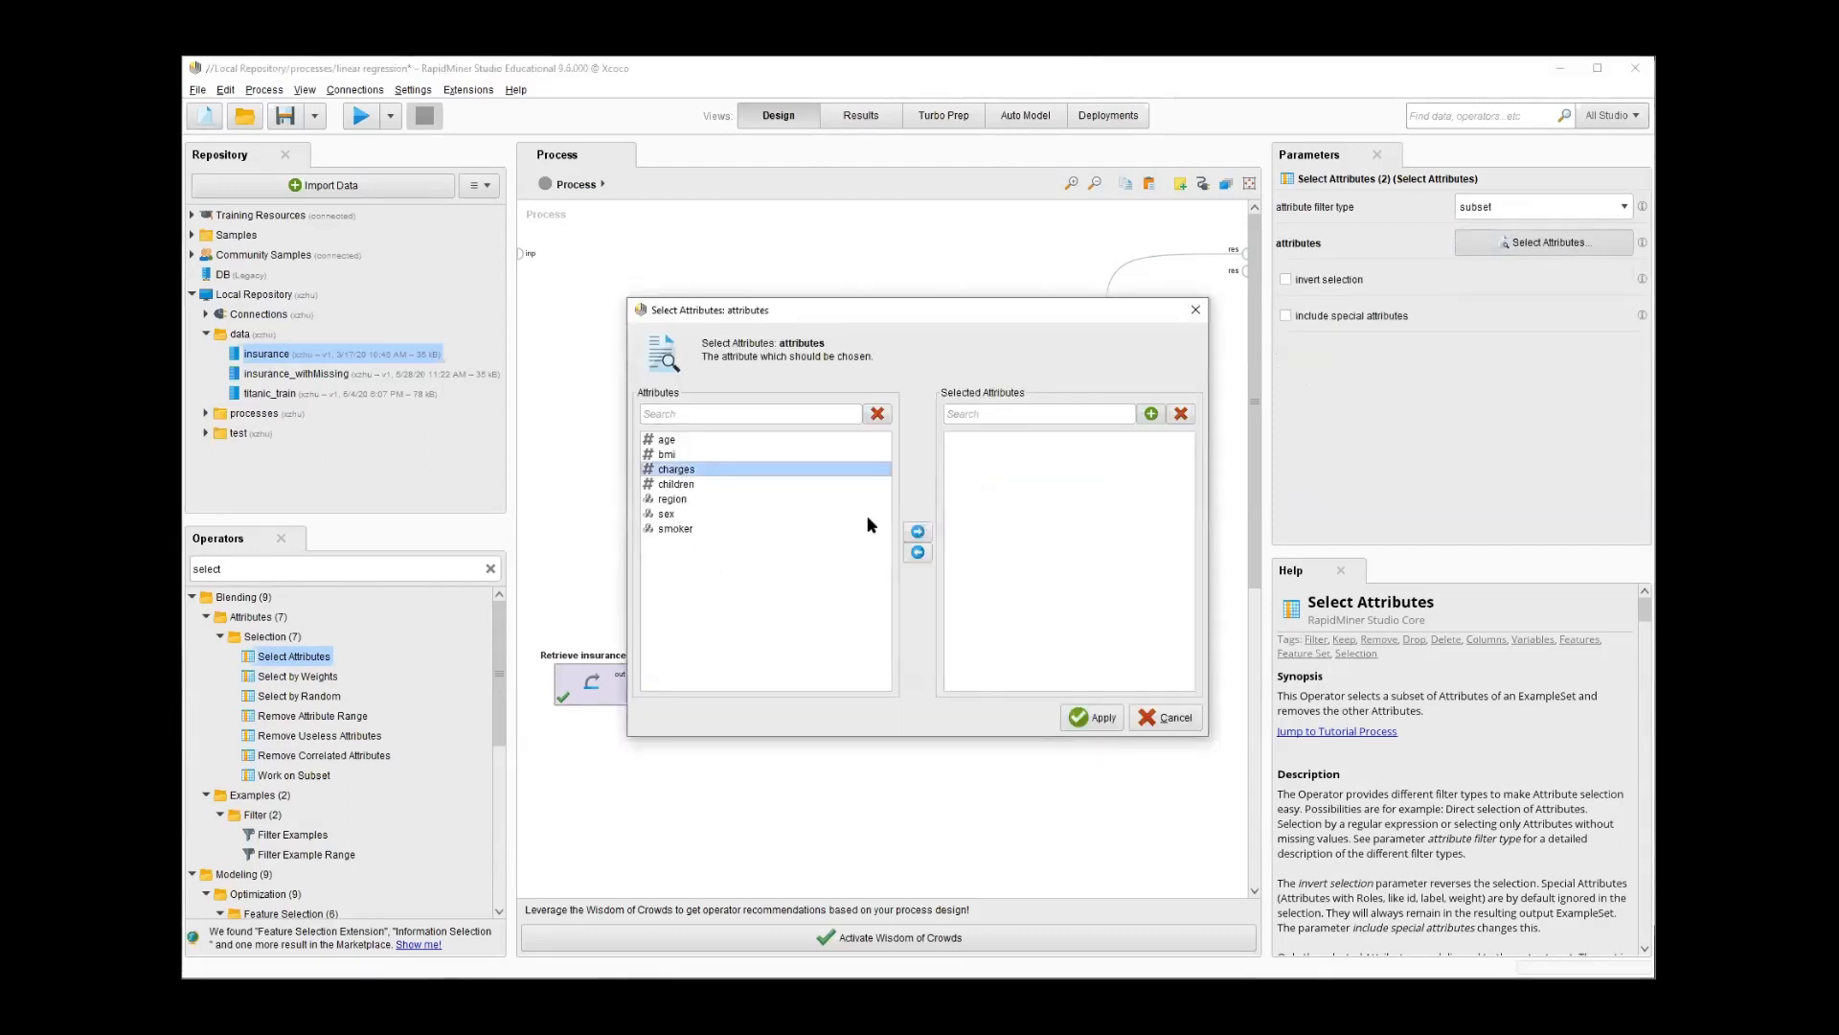
{"action": "left_click", "coordinate": [917, 532]}
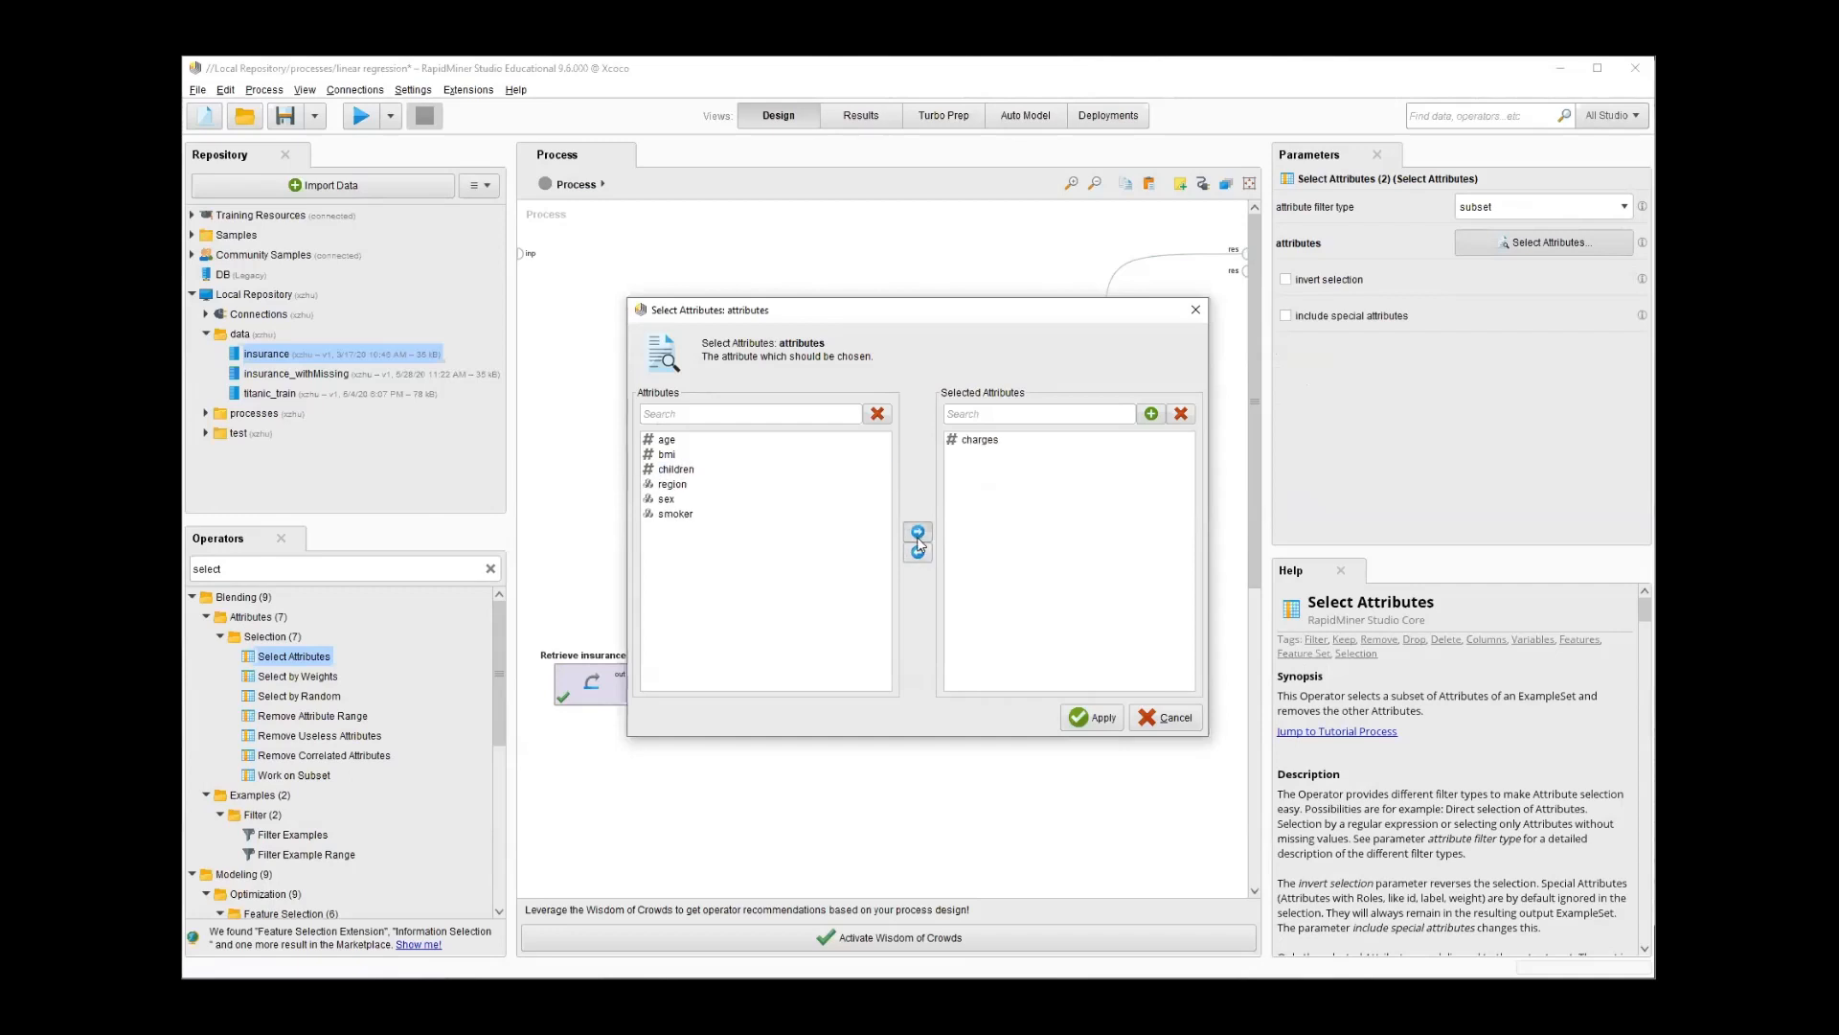
{"action": "left_click", "coordinate": [677, 456]}
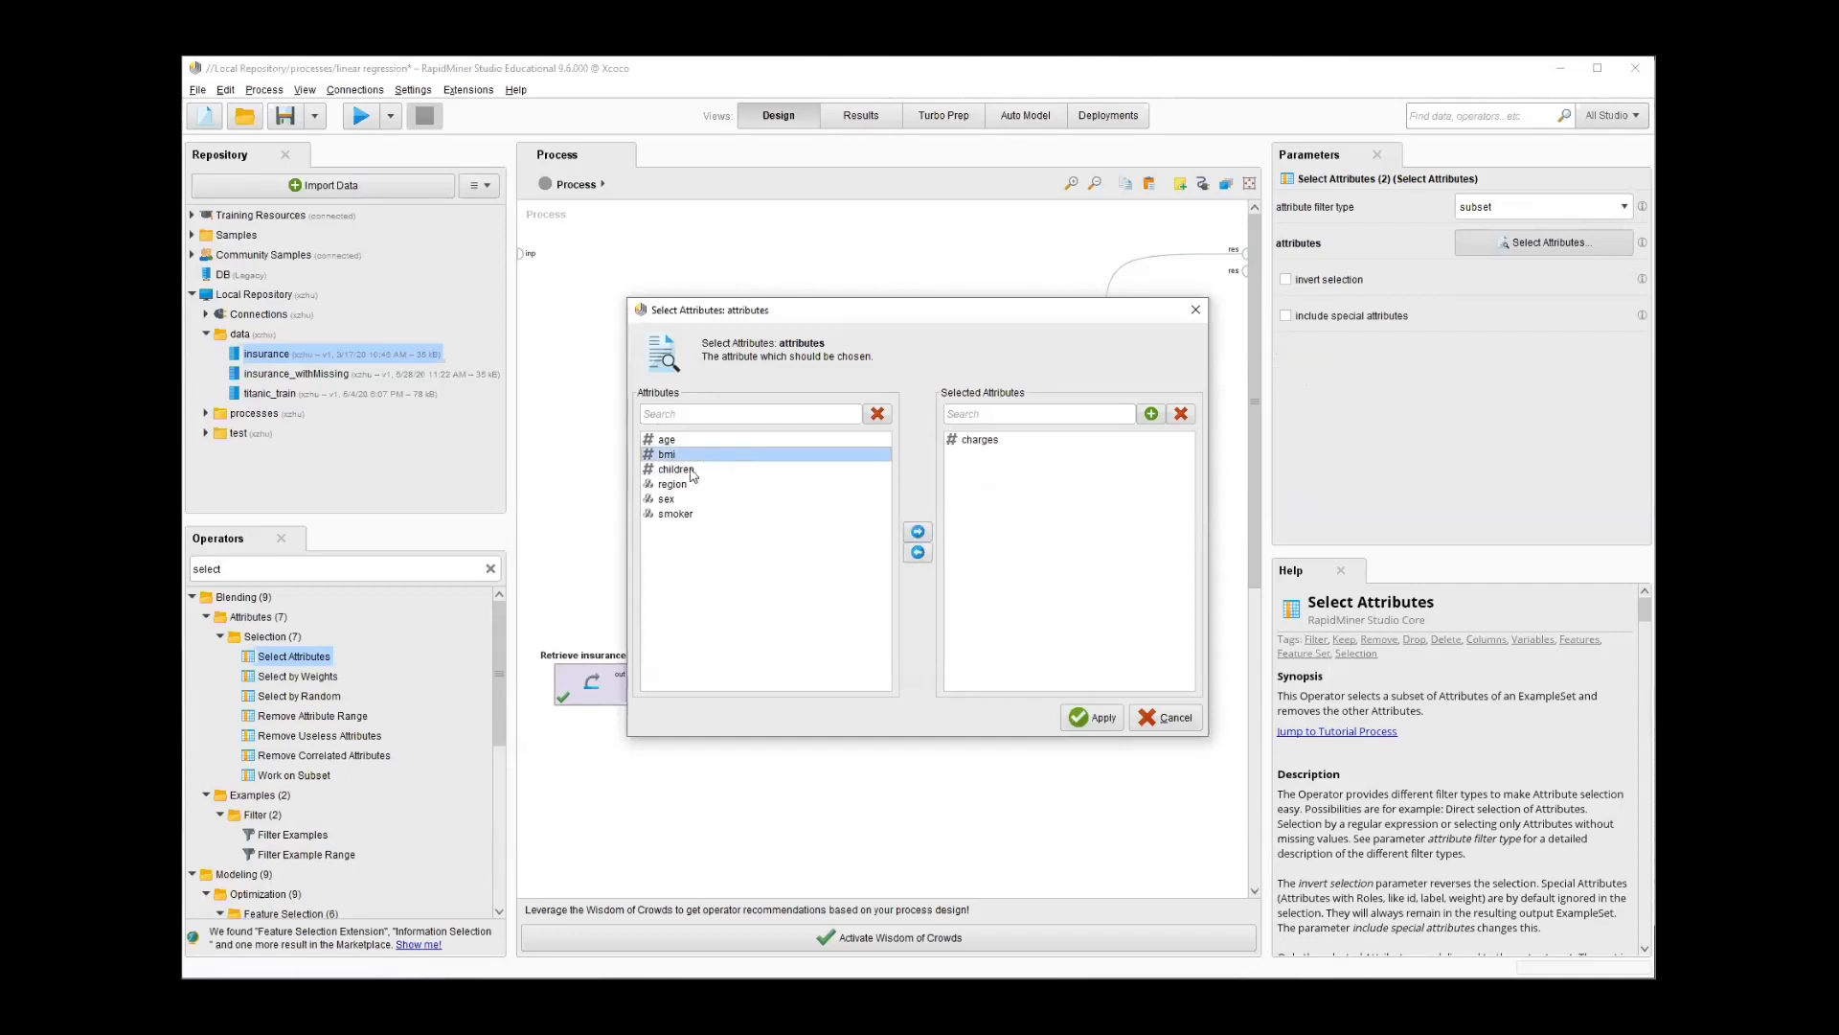
{"action": "left_click", "coordinate": [675, 441], "text": "ctrl"}
{"action": "left_click", "coordinate": [682, 514], "text": "ctrl"}
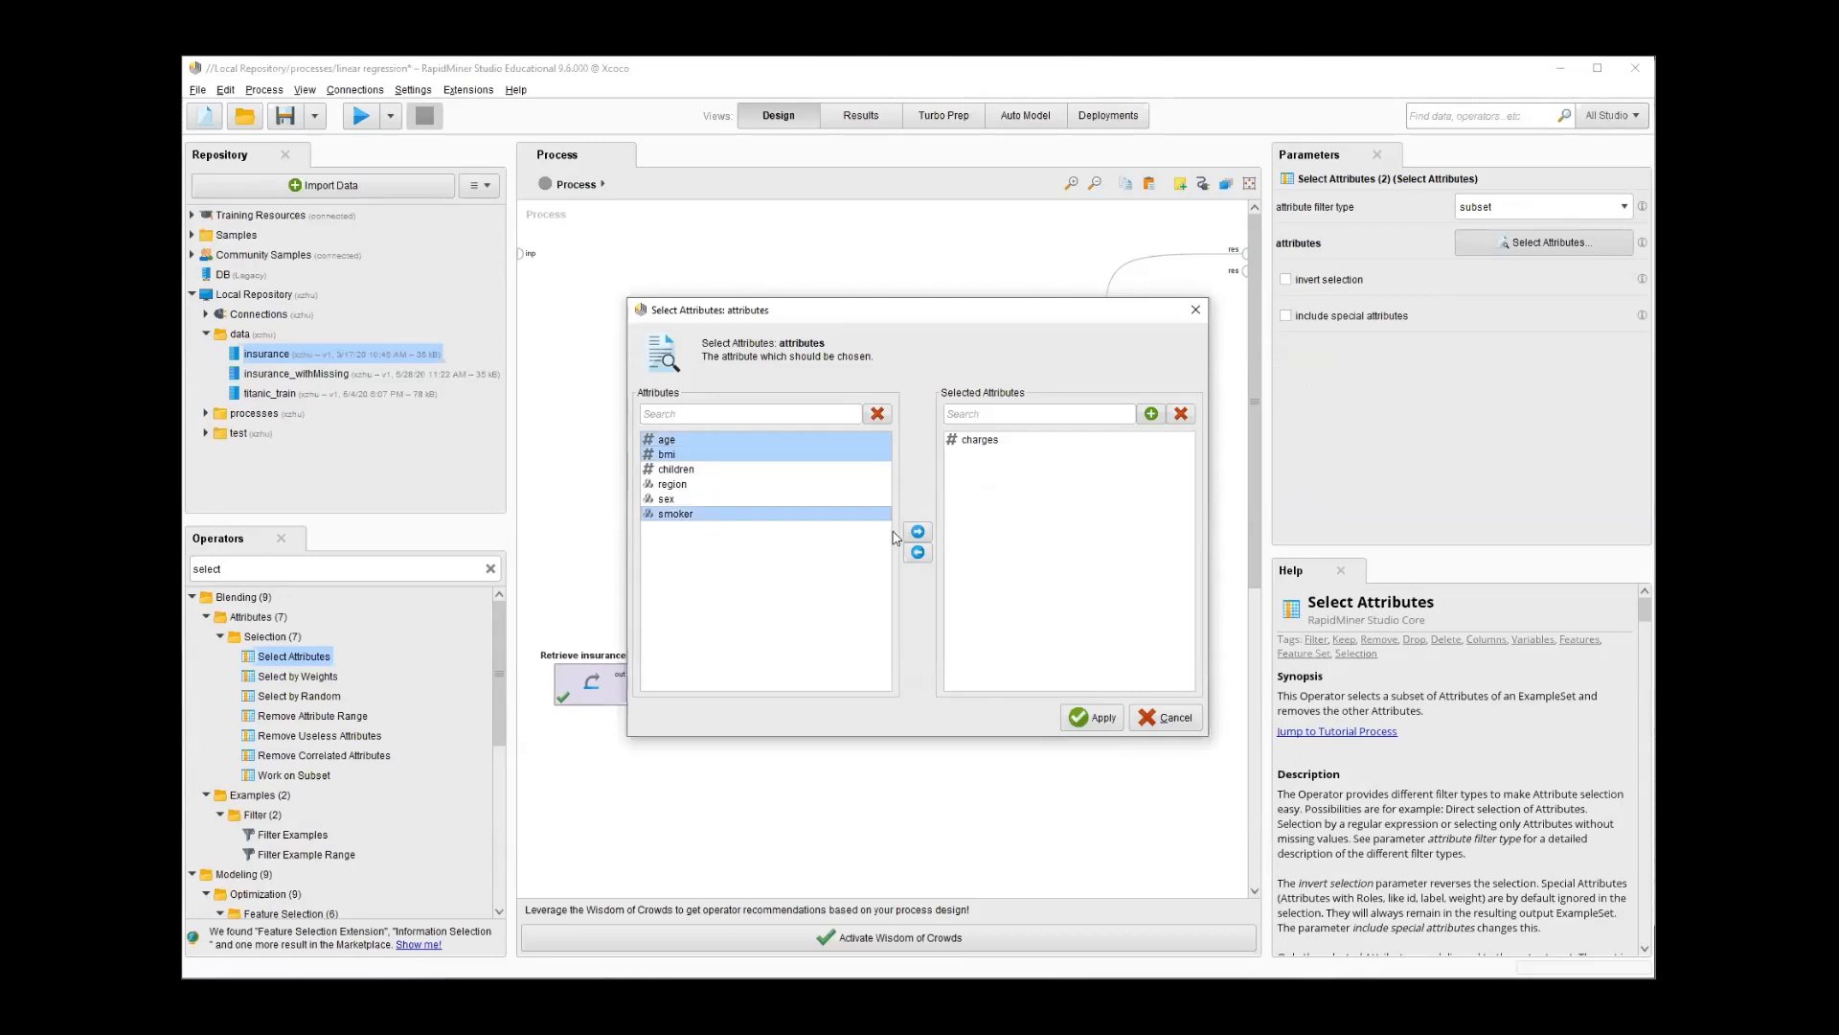
{"action": "left_click", "coordinate": [918, 532]}
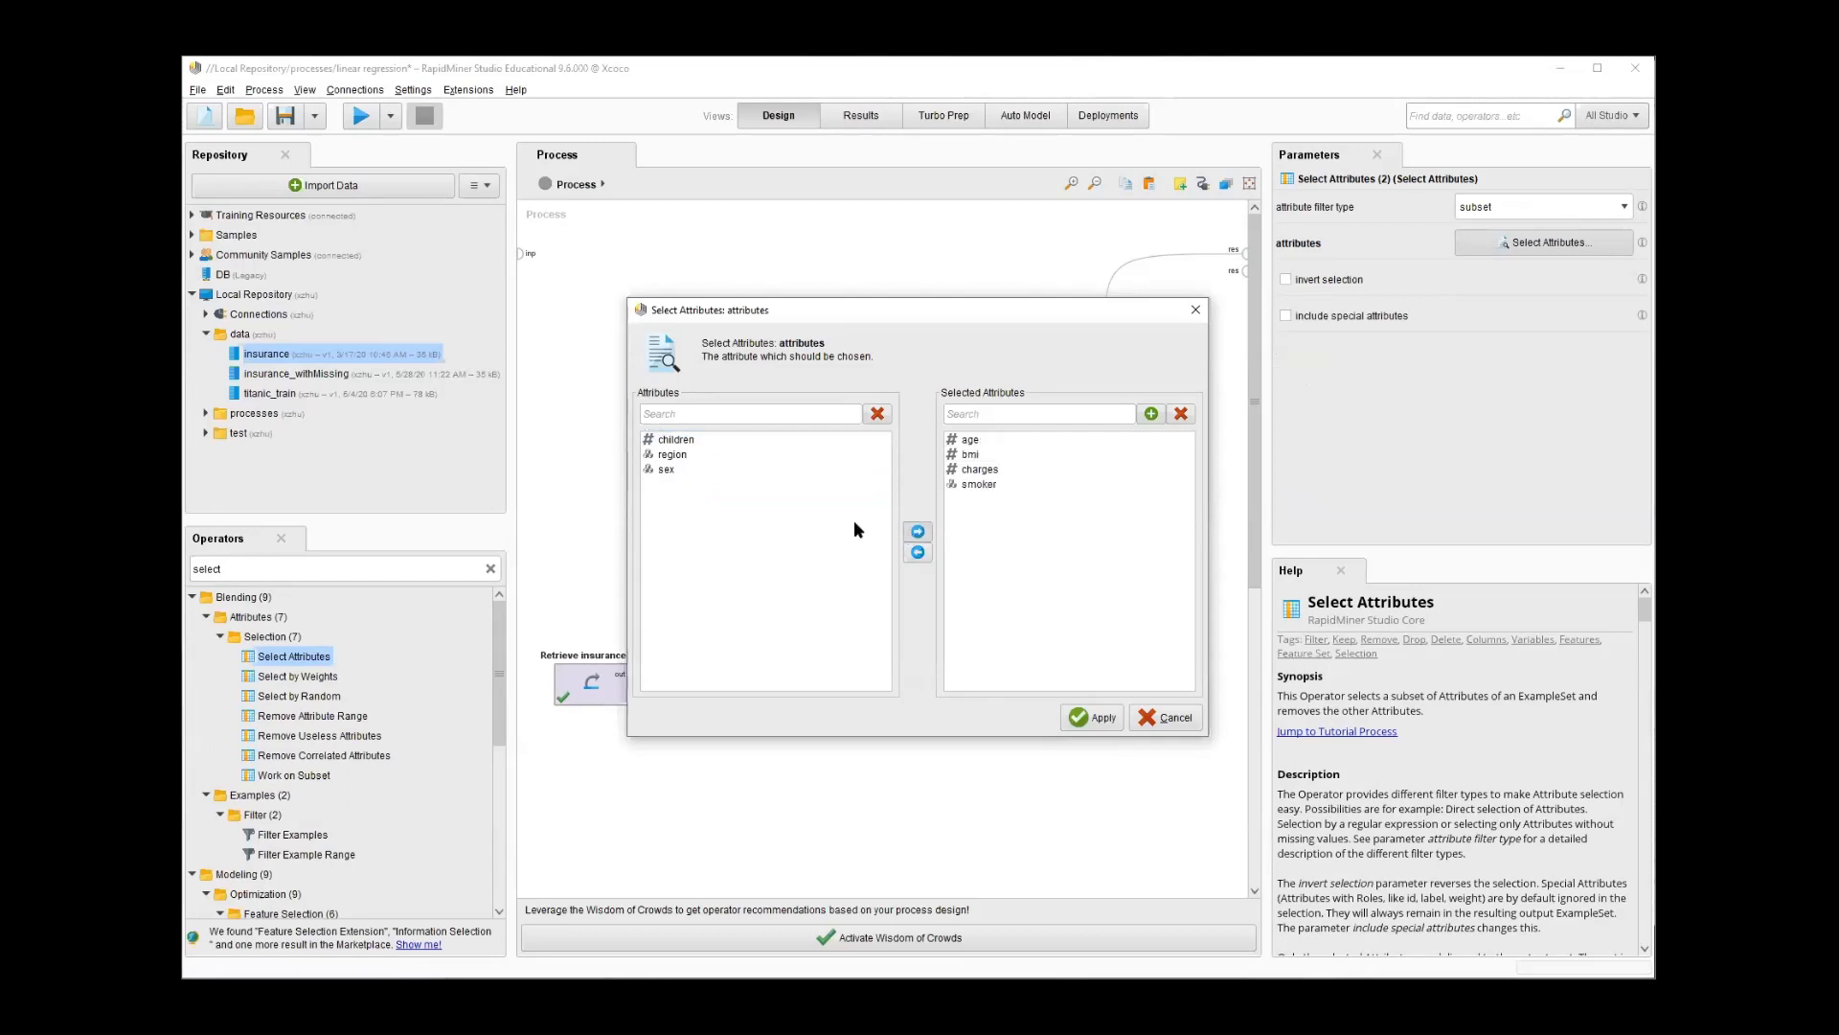
{"action": "left_click", "coordinate": [1093, 719]}
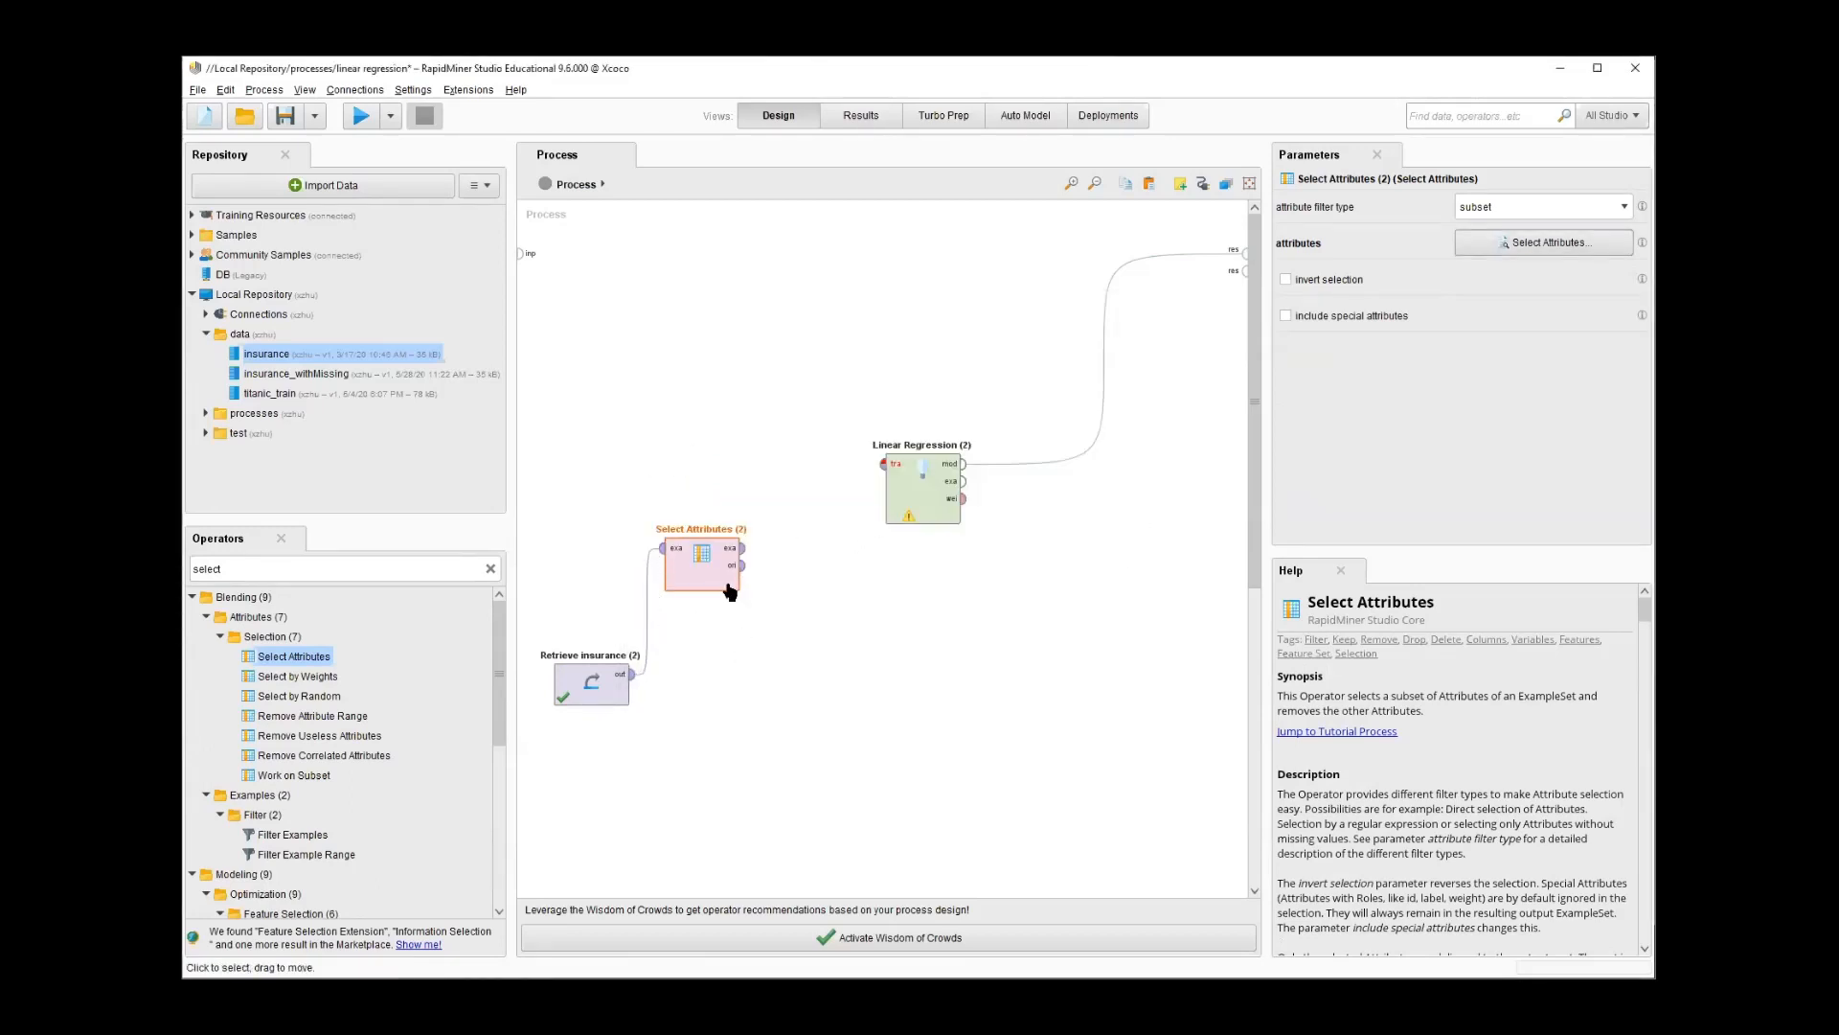
Place Select Attributes above the Retrieve operator and connect its example output to a new One Hot Encoding operator
{"action": "left_click_drag", "start_coordinate": [730, 578], "coordinate": [582, 557]}
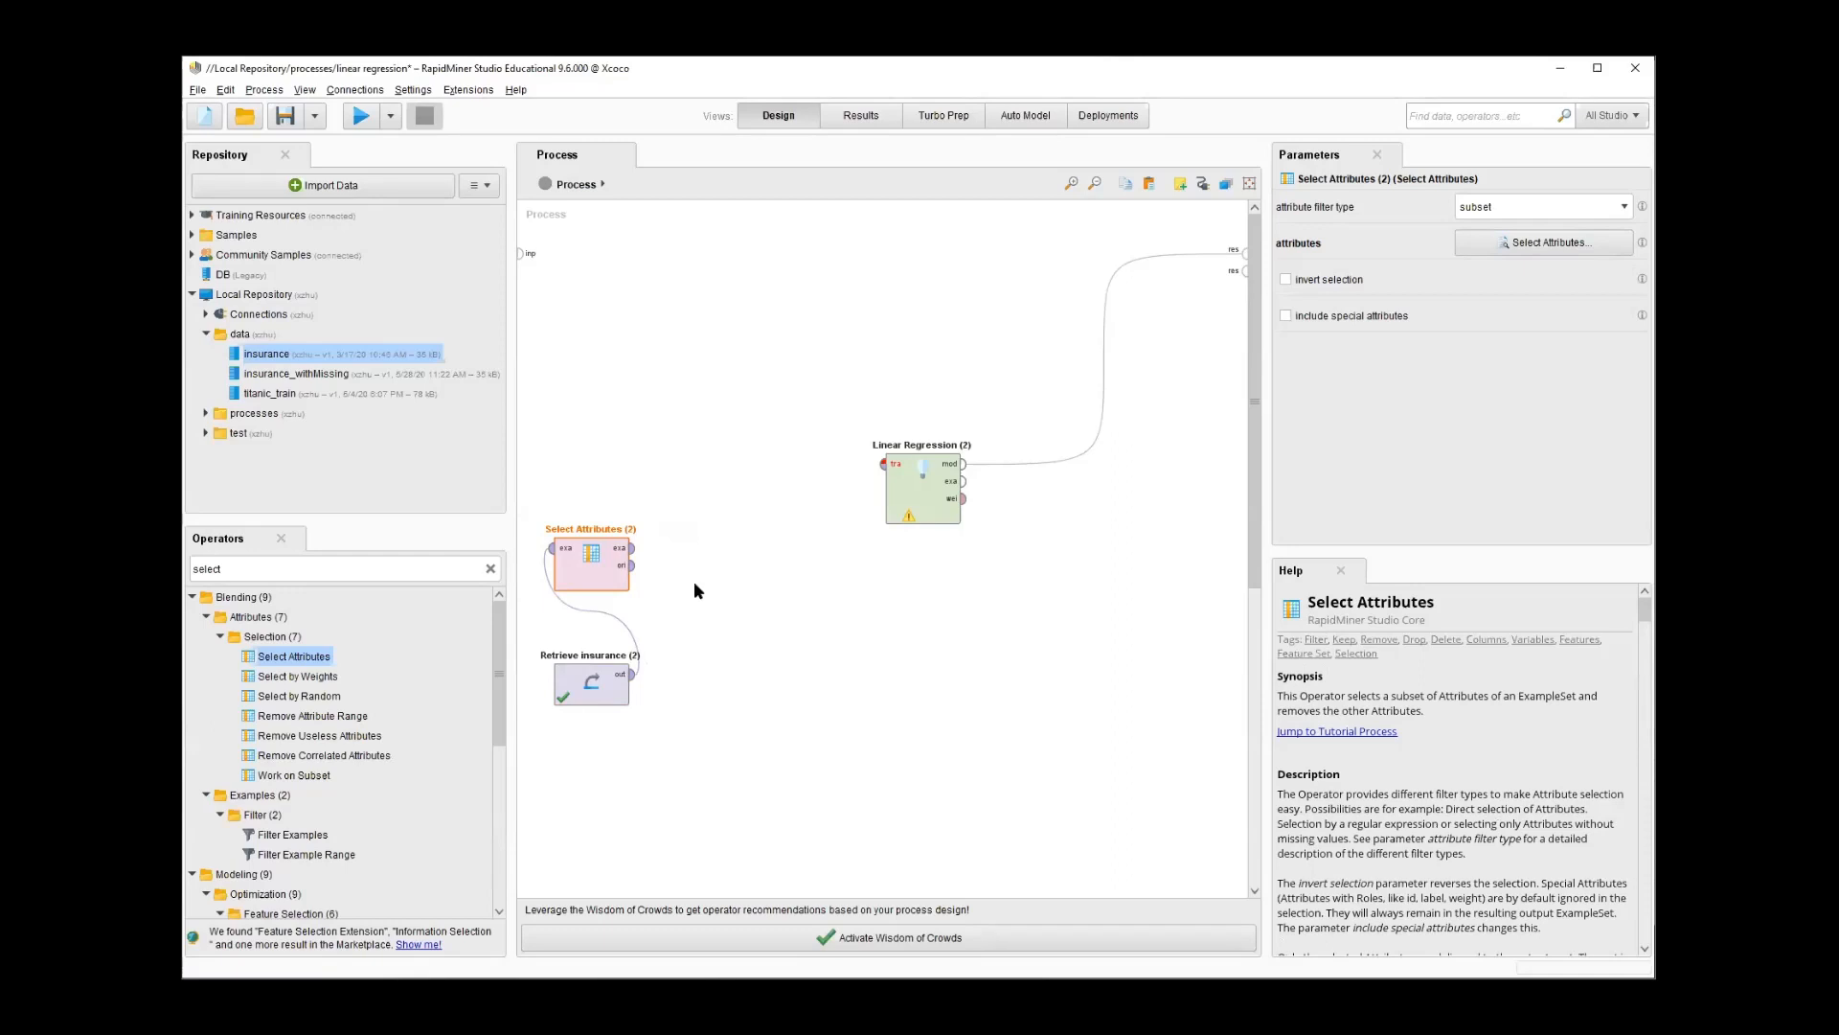
{"action": "left_click", "coordinate": [491, 568]}
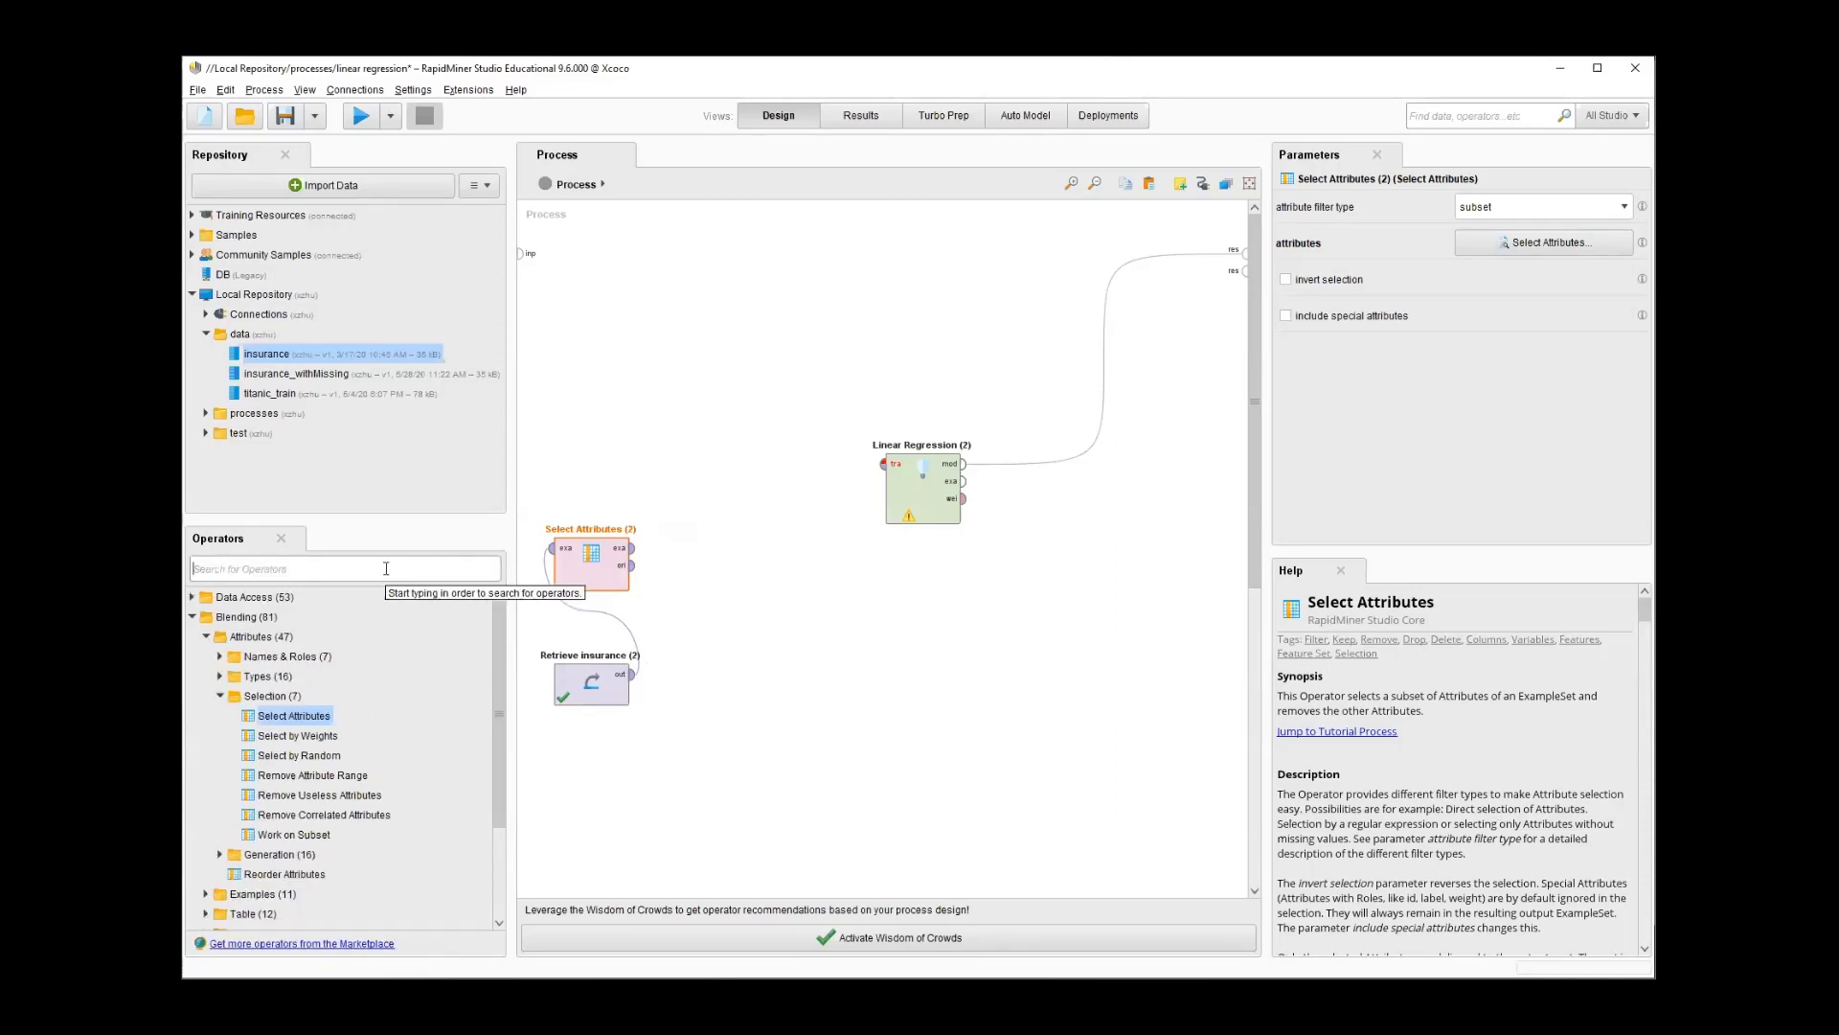
{"action": "type", "text": "one hot en"}
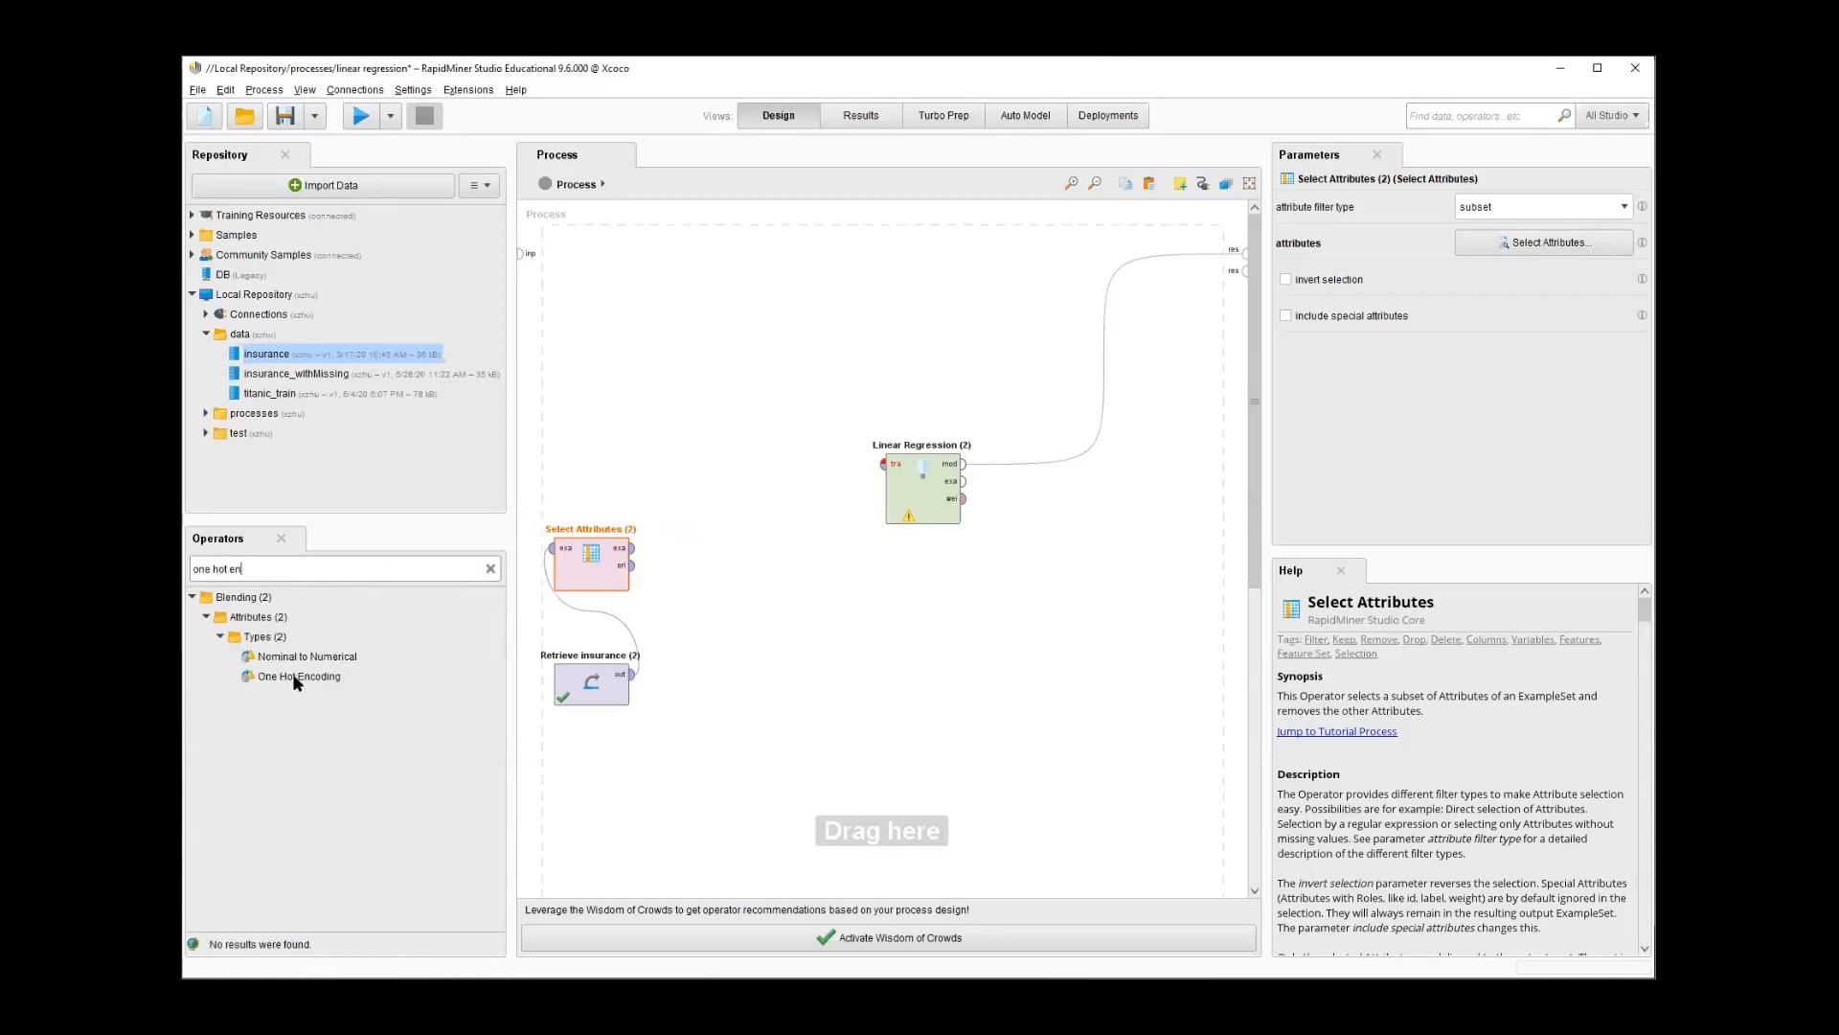
{"action": "left_click_drag", "start_coordinate": [295, 676], "coordinate": [730, 487]}
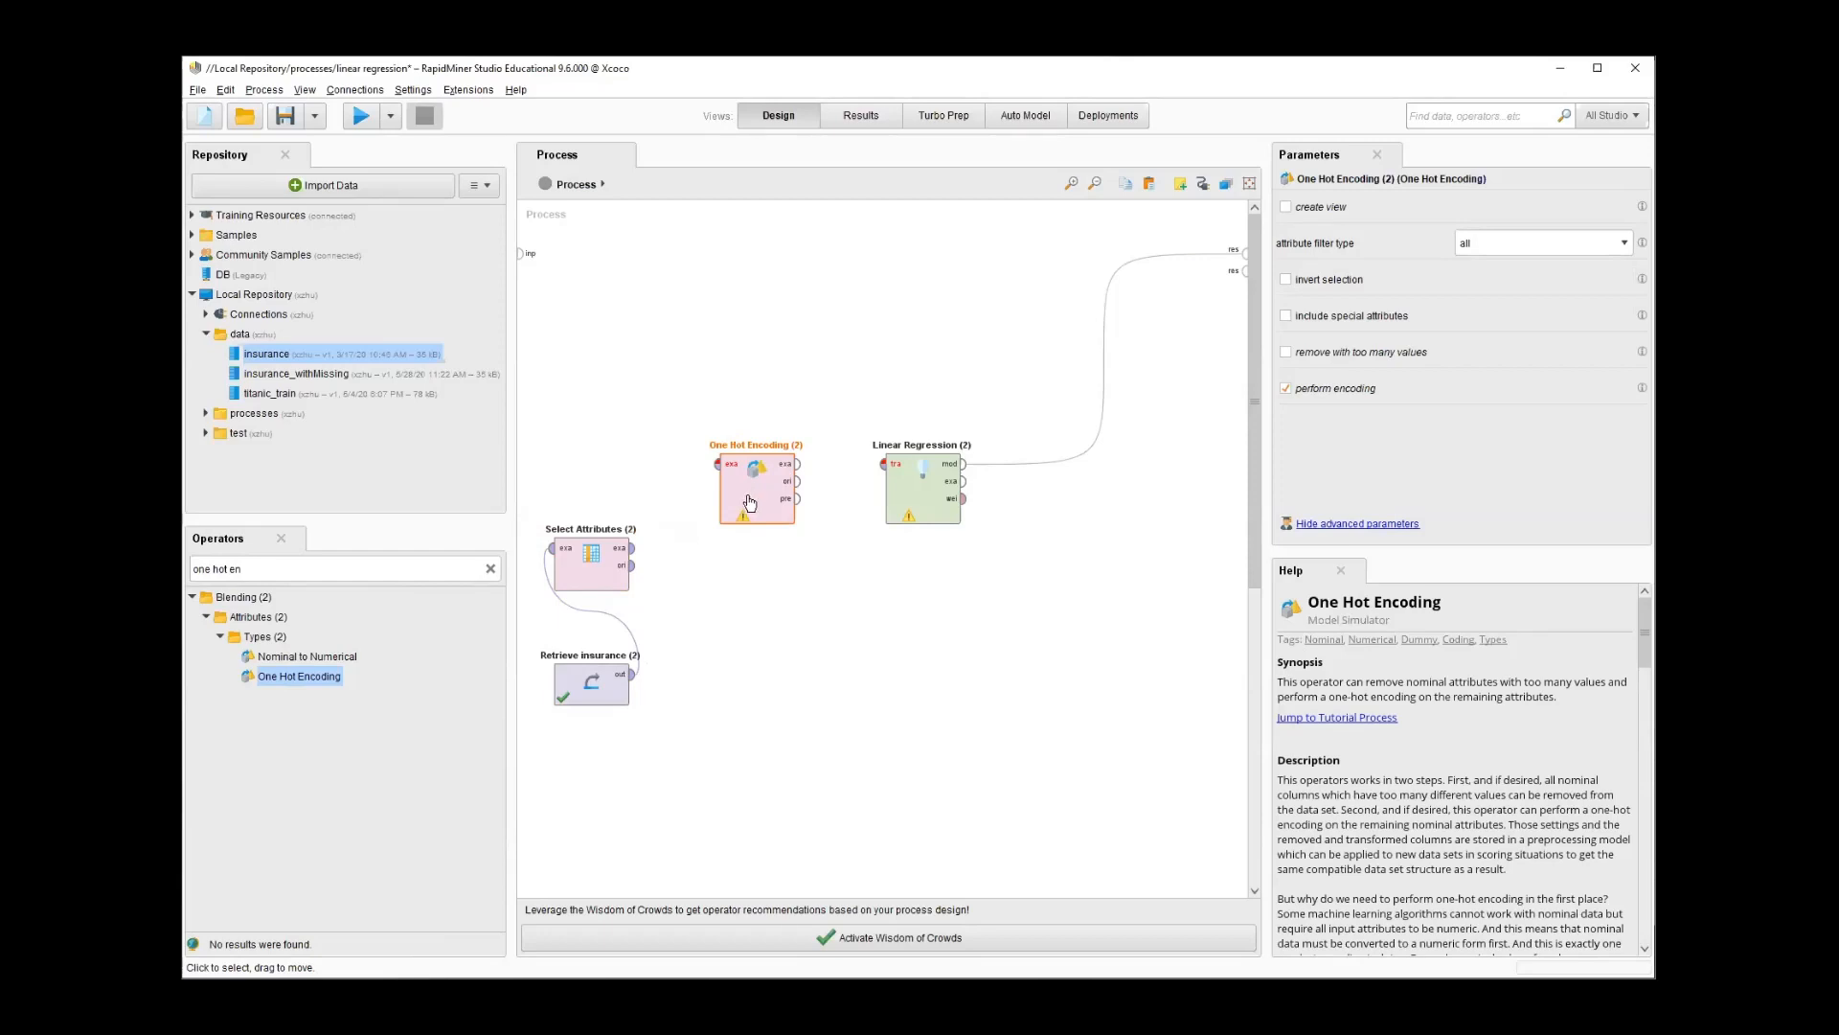
{"action": "left_click", "coordinate": [632, 548]}
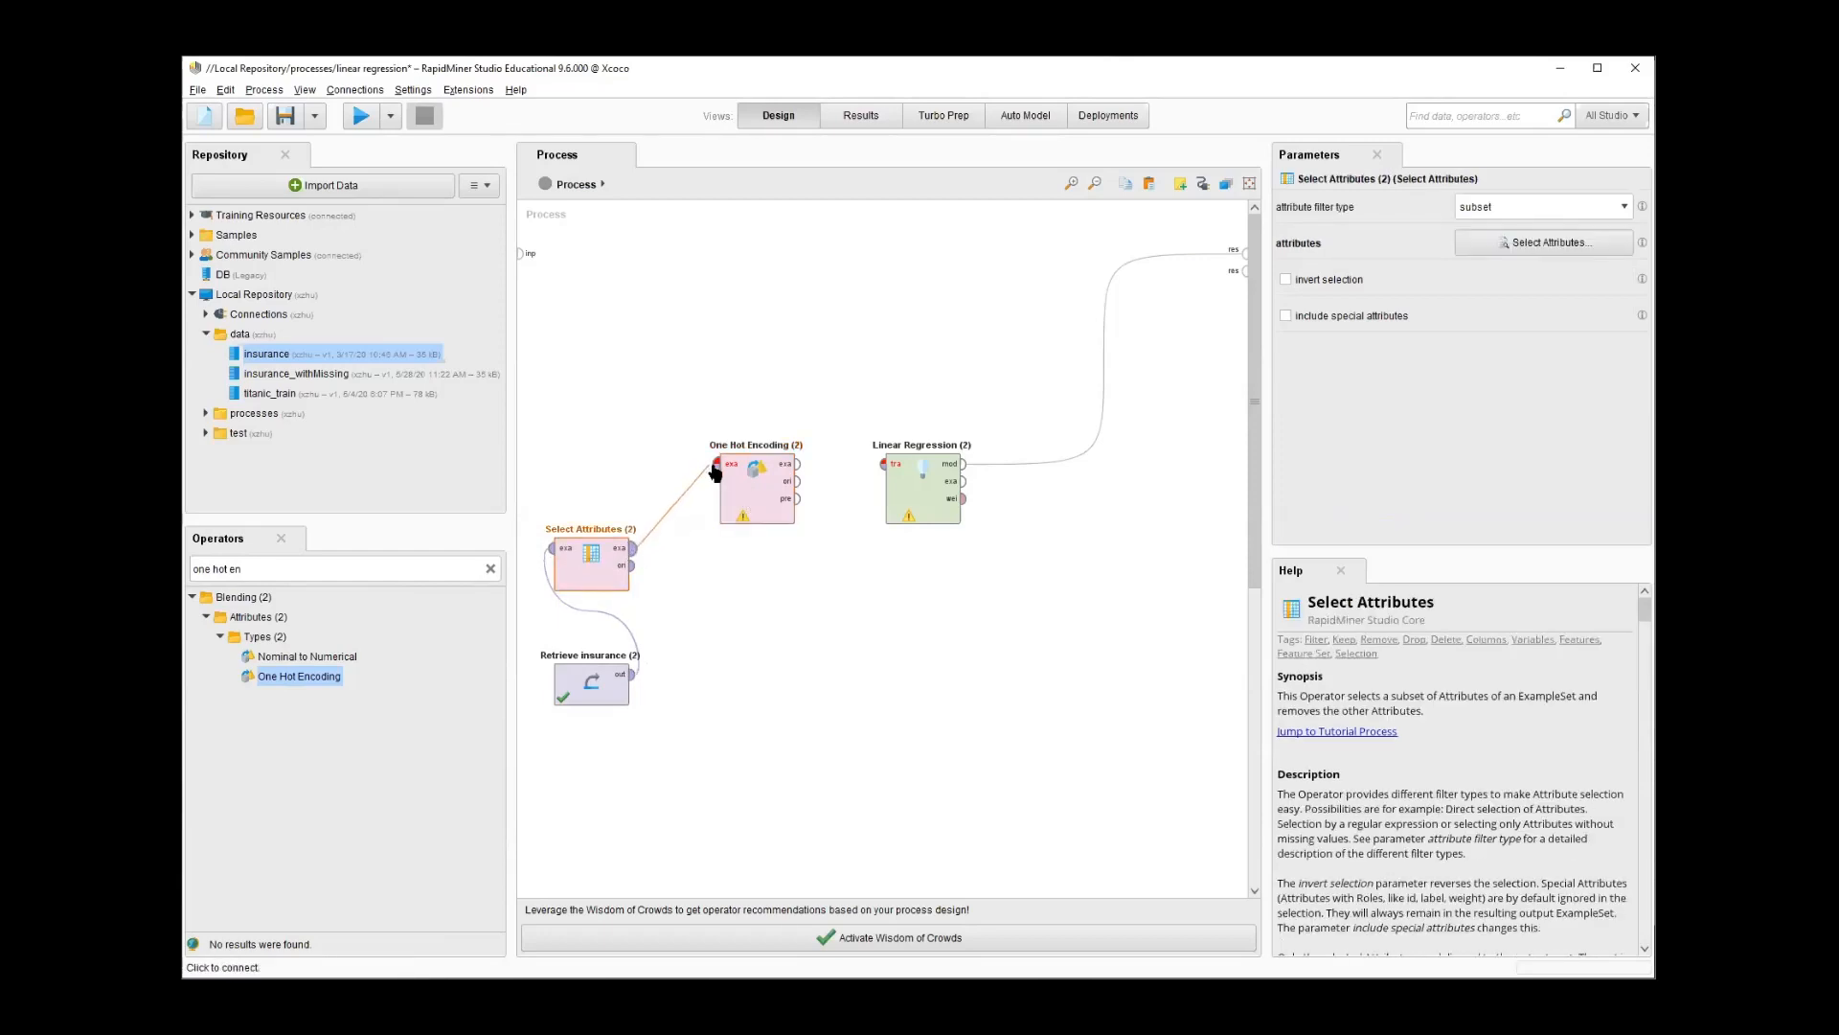
{"action": "left_click", "coordinate": [717, 471]}
{"action": "left_click_drag", "start_coordinate": [760, 495], "coordinate": [705, 496]}
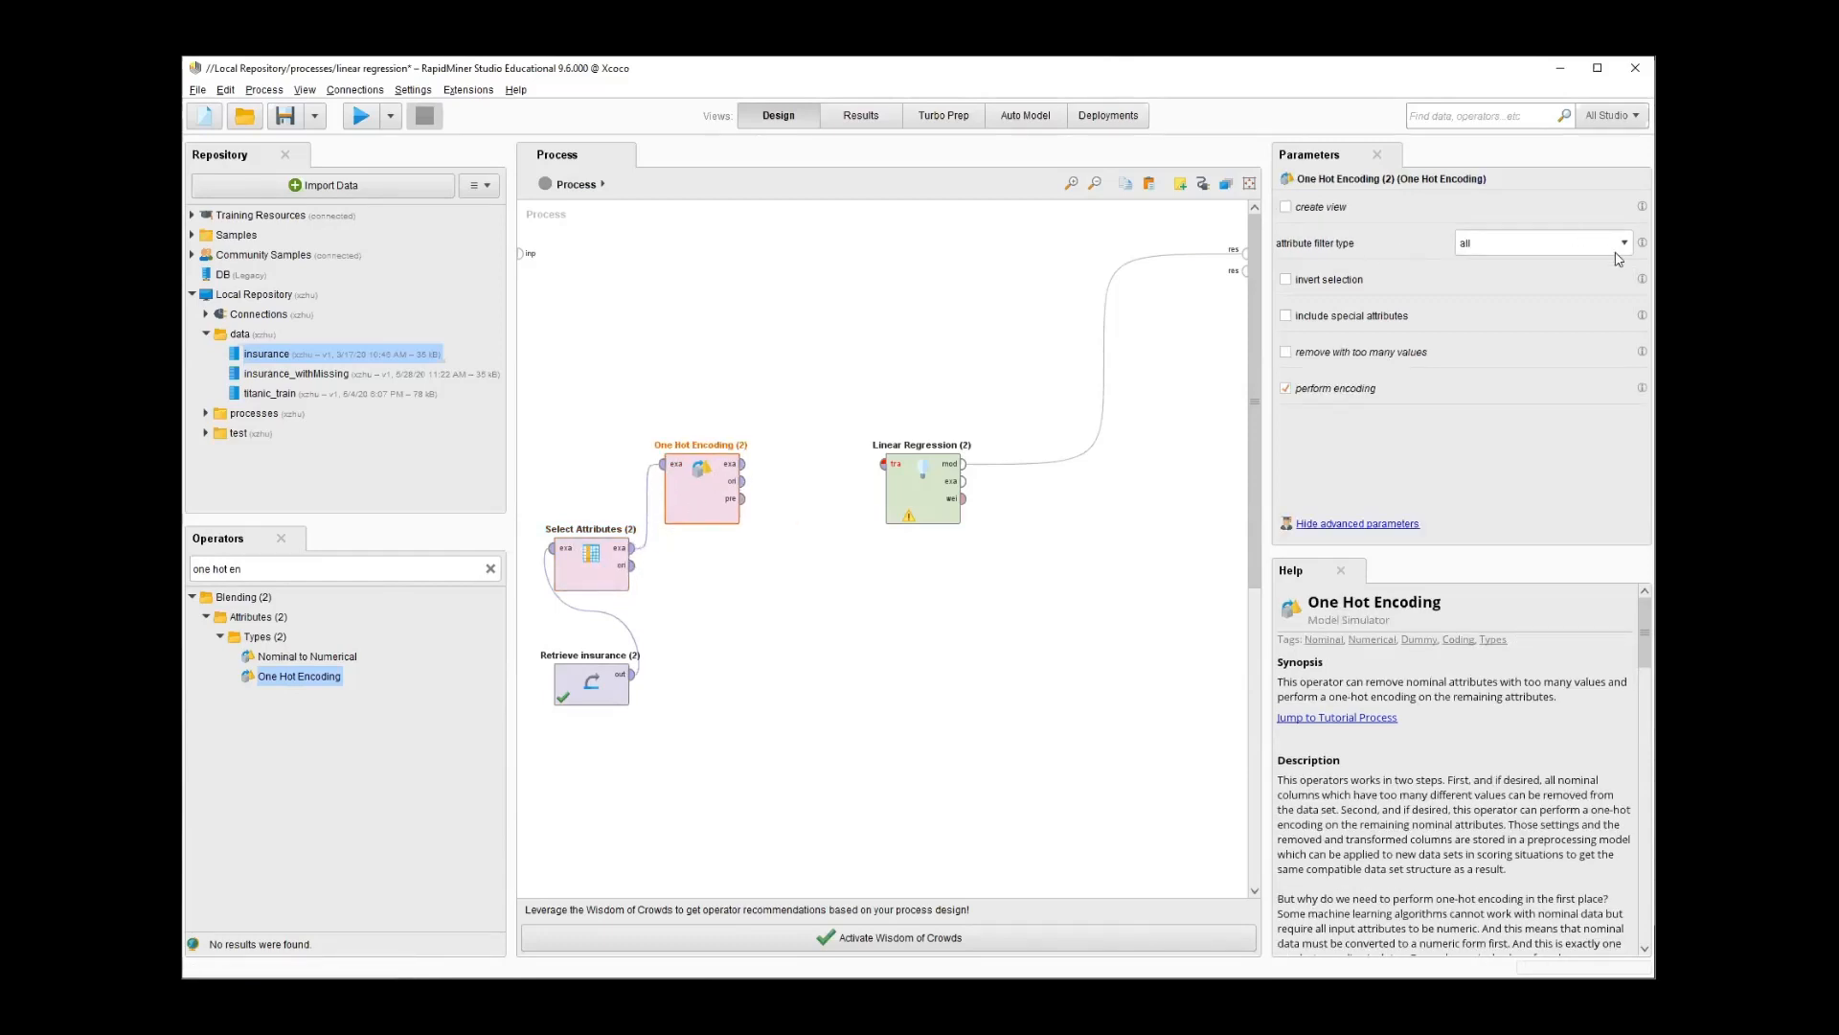
Set the One Hot Encoding attribute filter type to subset and choose only the smoker attribute
{"action": "left_click", "coordinate": [1579, 248]}
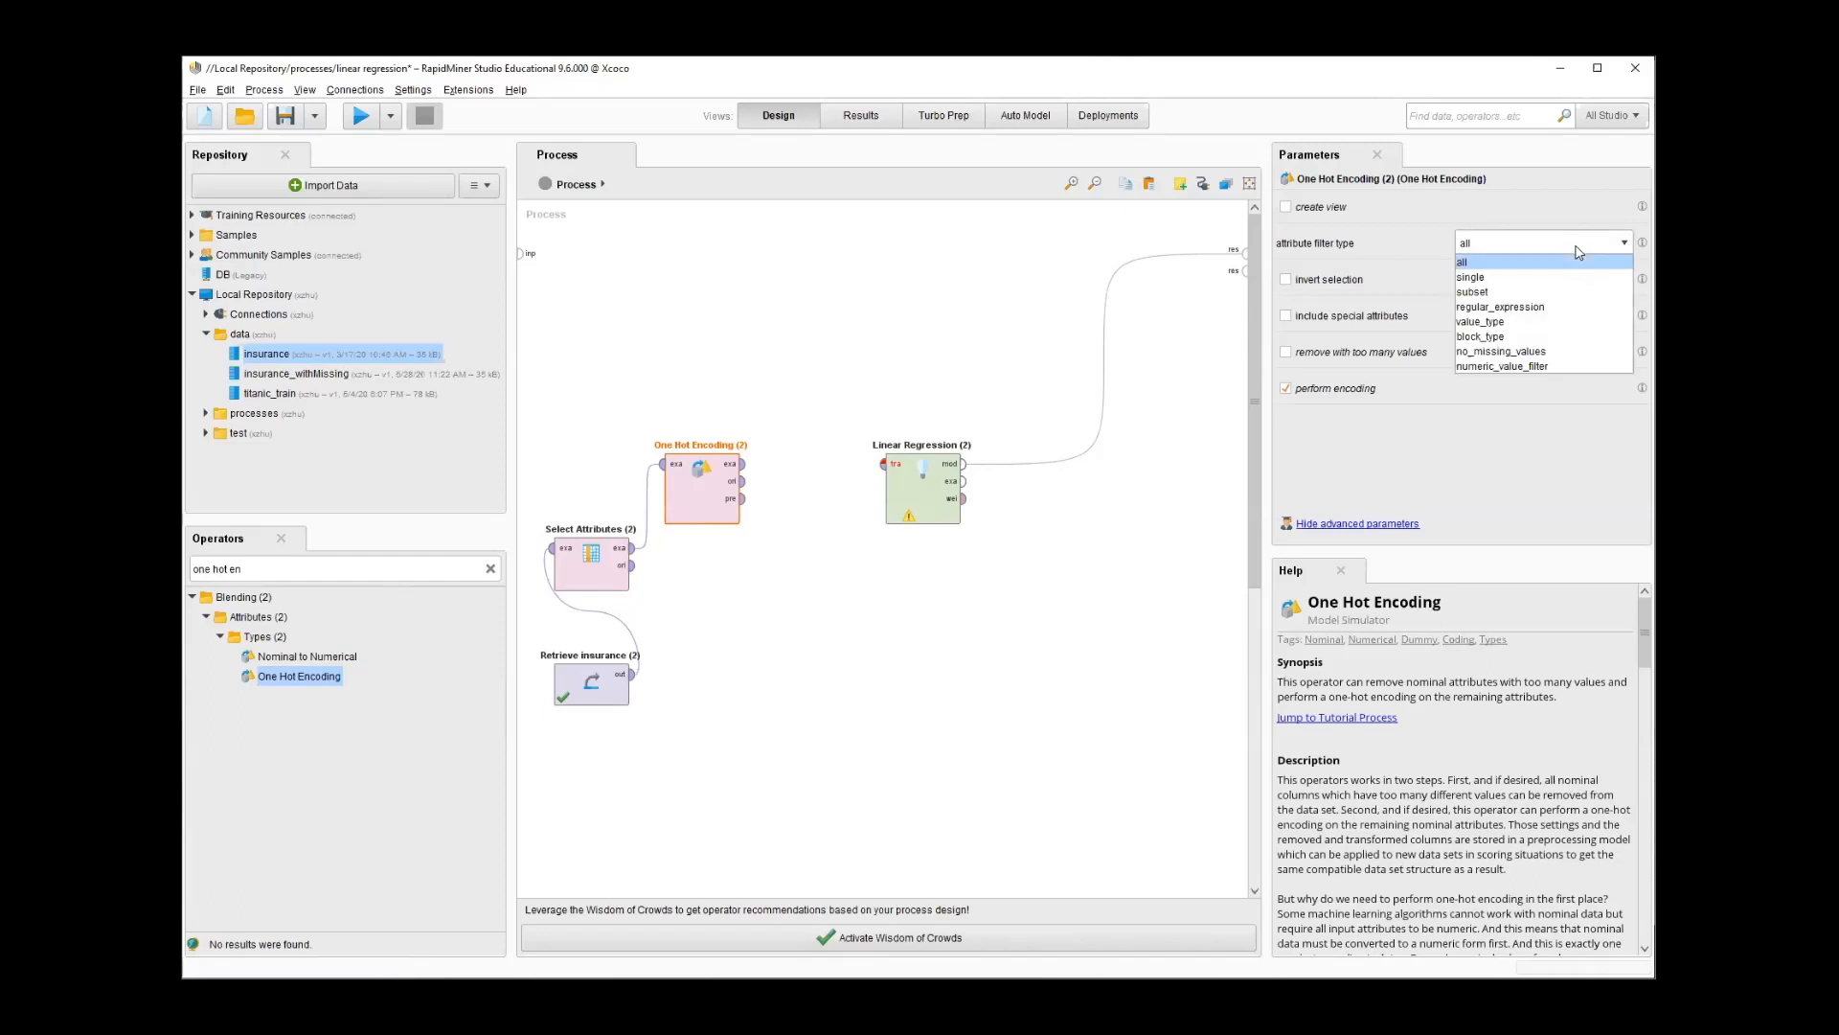
{"action": "left_click", "coordinate": [1490, 292]}
{"action": "left_click", "coordinate": [1513, 291]}
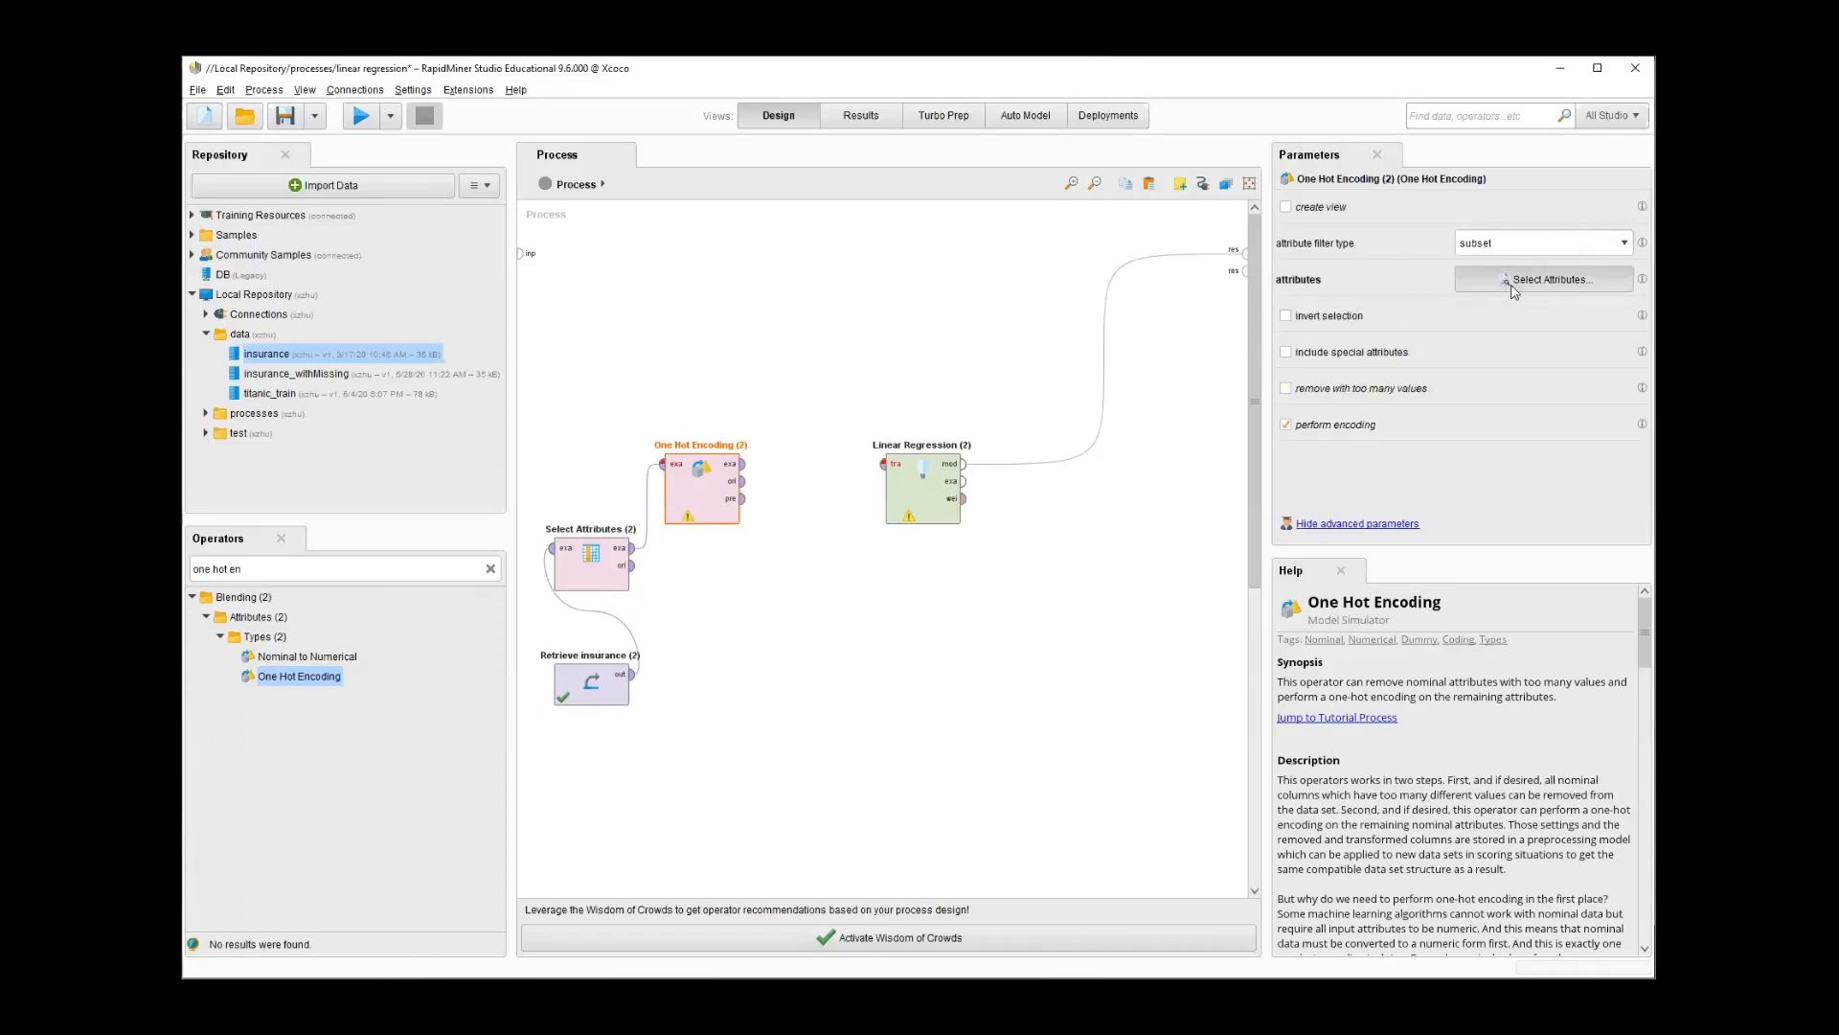
{"action": "left_click", "coordinate": [675, 443]}
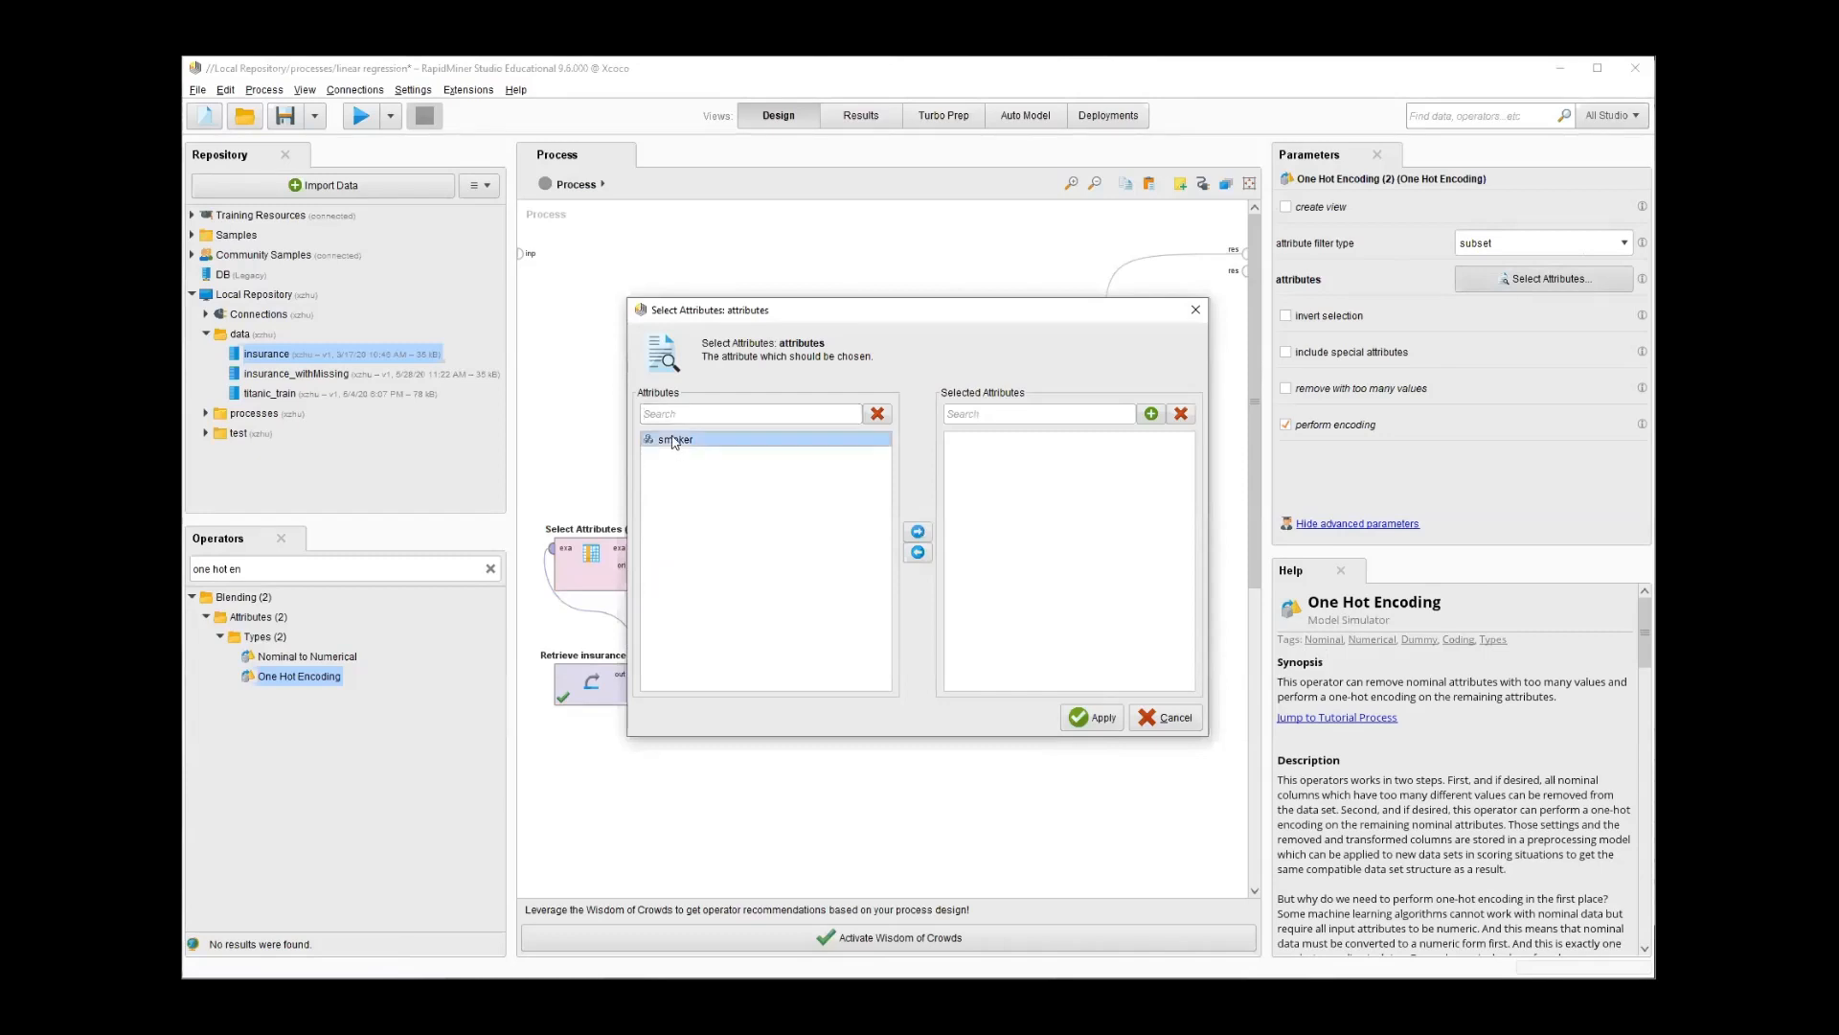
{"action": "left_click", "coordinate": [916, 530]}
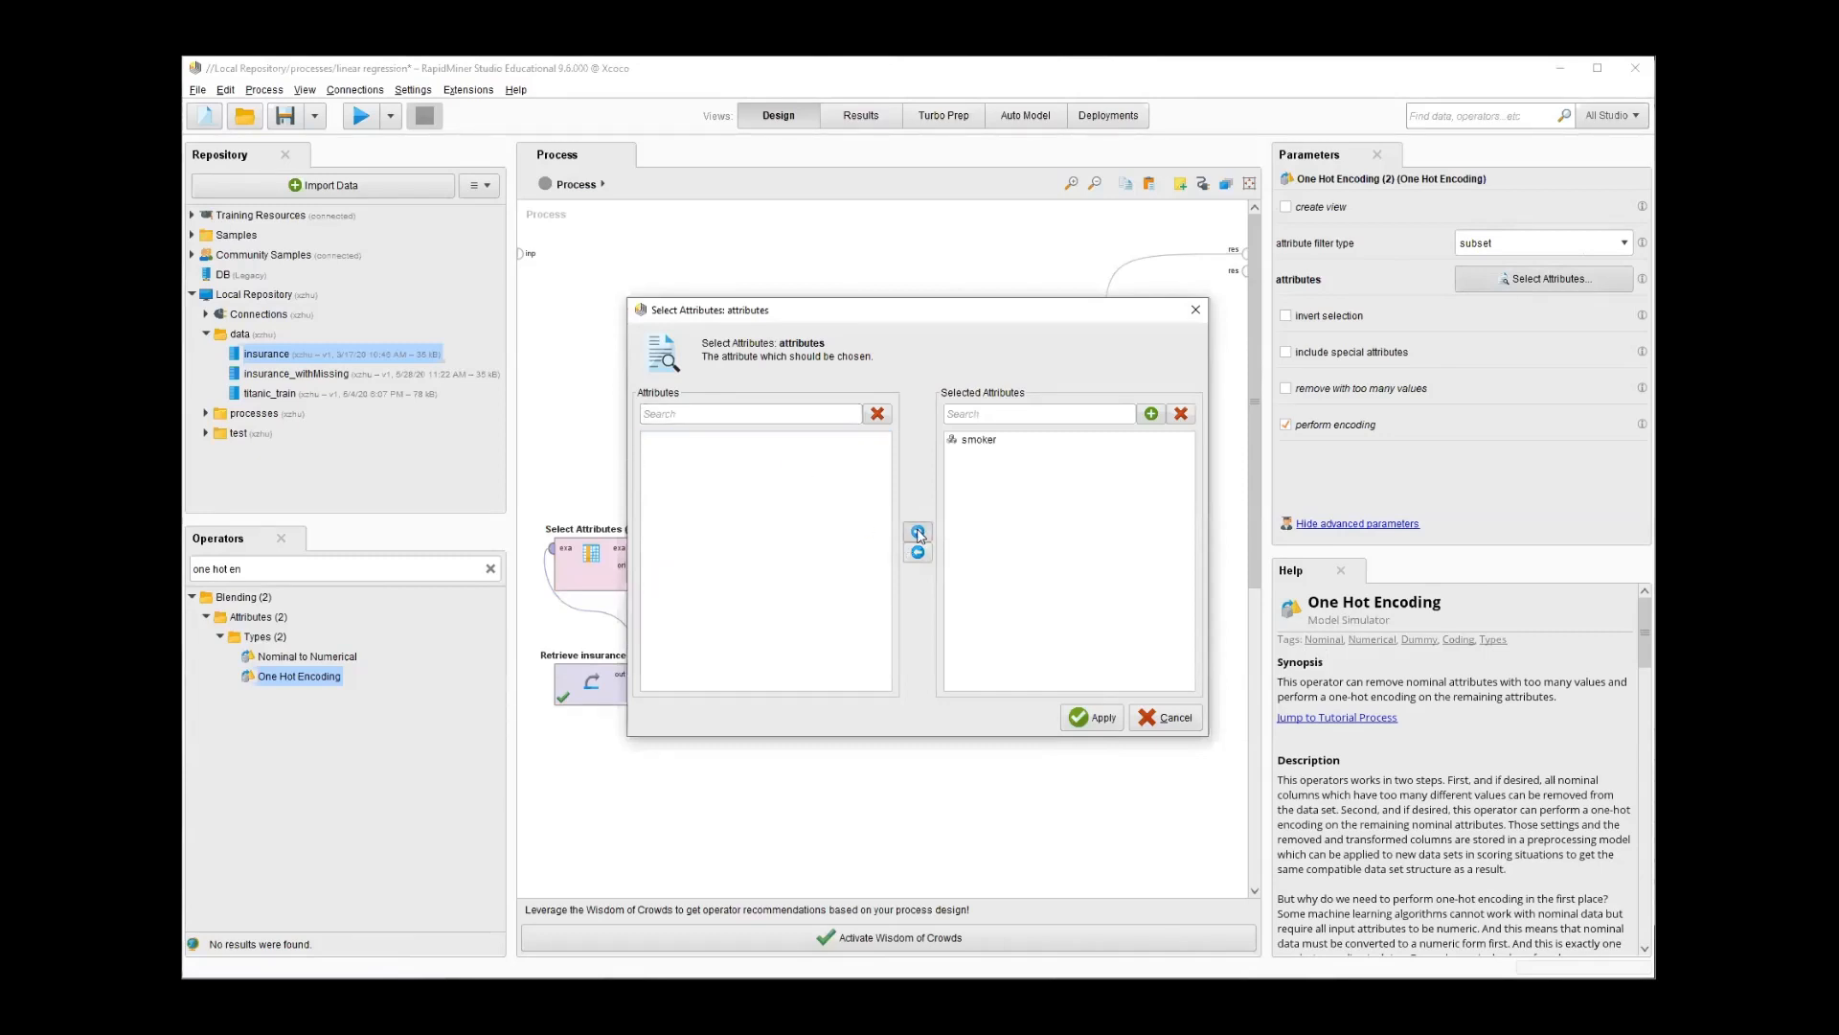
{"action": "left_click", "coordinate": [1096, 720]}
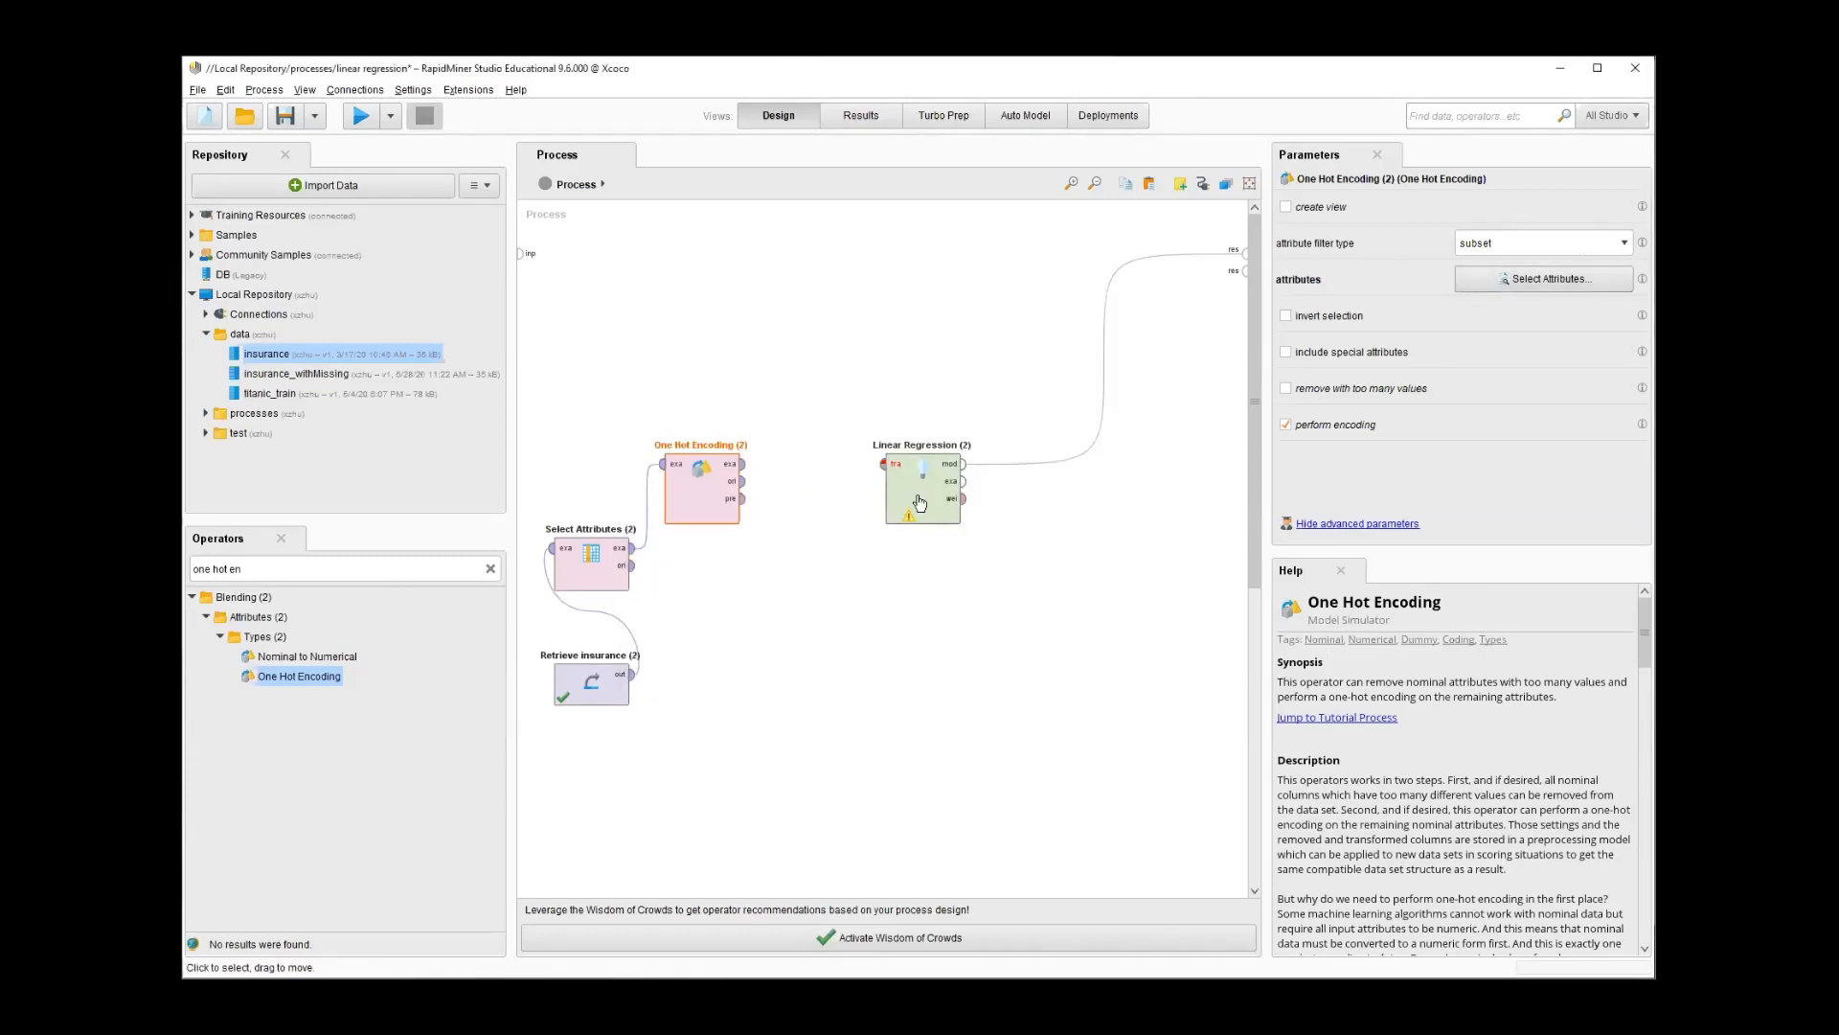
Disable the Linear Regression operator and move it lower on the canvas
{"action": "right_click", "coordinate": [915, 497]}
{"action": "left_click", "coordinate": [958, 525]}
{"action": "left_click_drag", "start_coordinate": [928, 513], "coordinate": [924, 682]}
Connect the One Hot Encoding example output to the first result port and run the process
{"action": "left_click", "coordinate": [742, 464]}
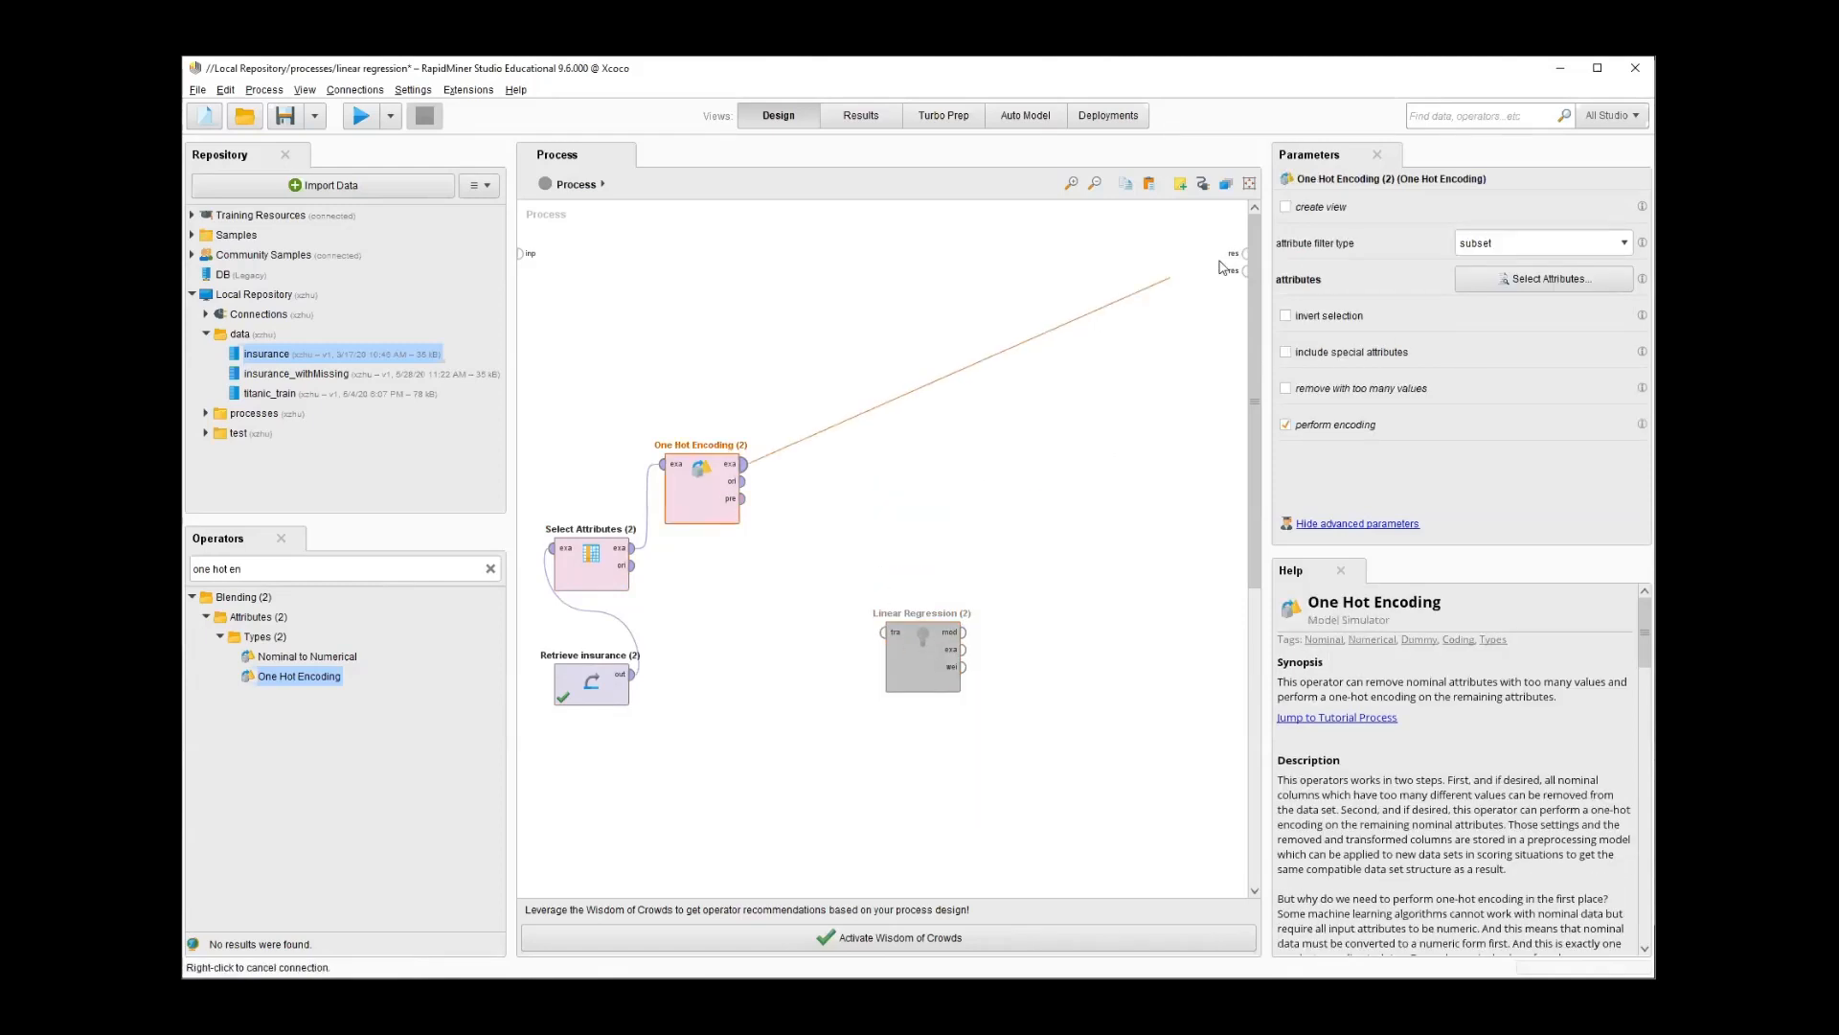
{"action": "left_click", "coordinate": [1245, 255]}
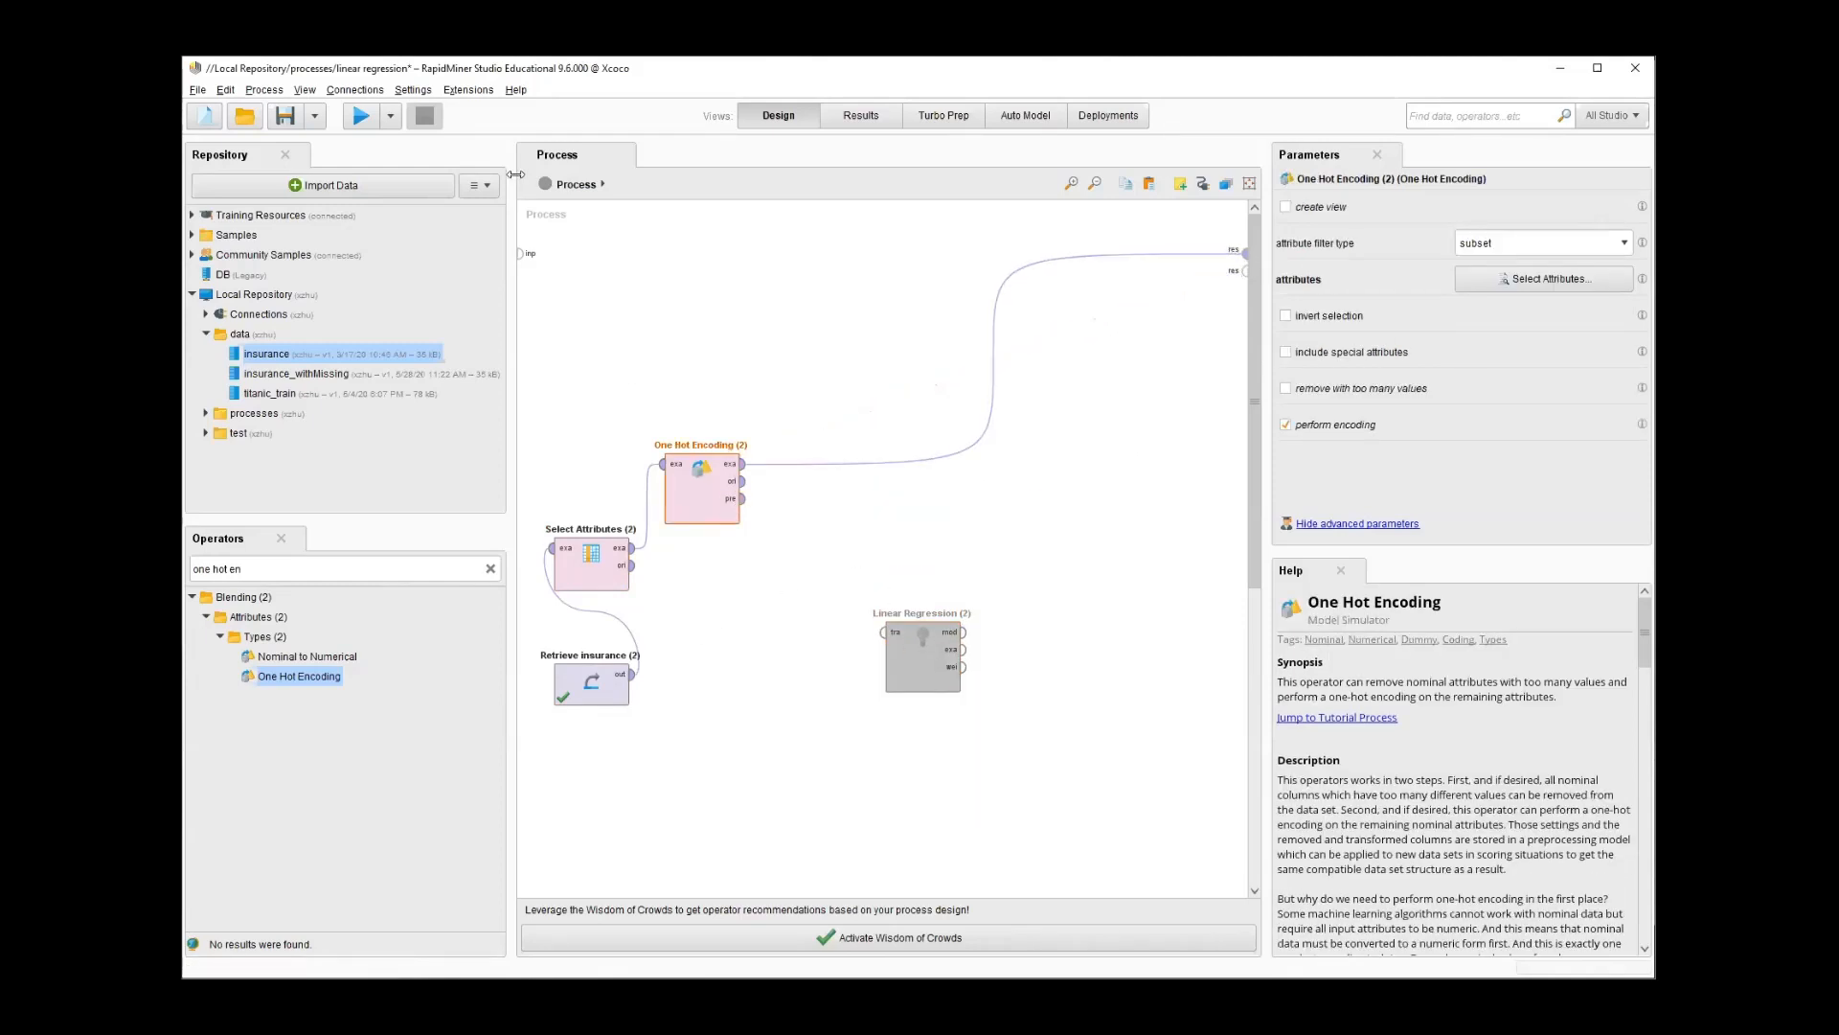
{"action": "left_click", "coordinate": [360, 119]}
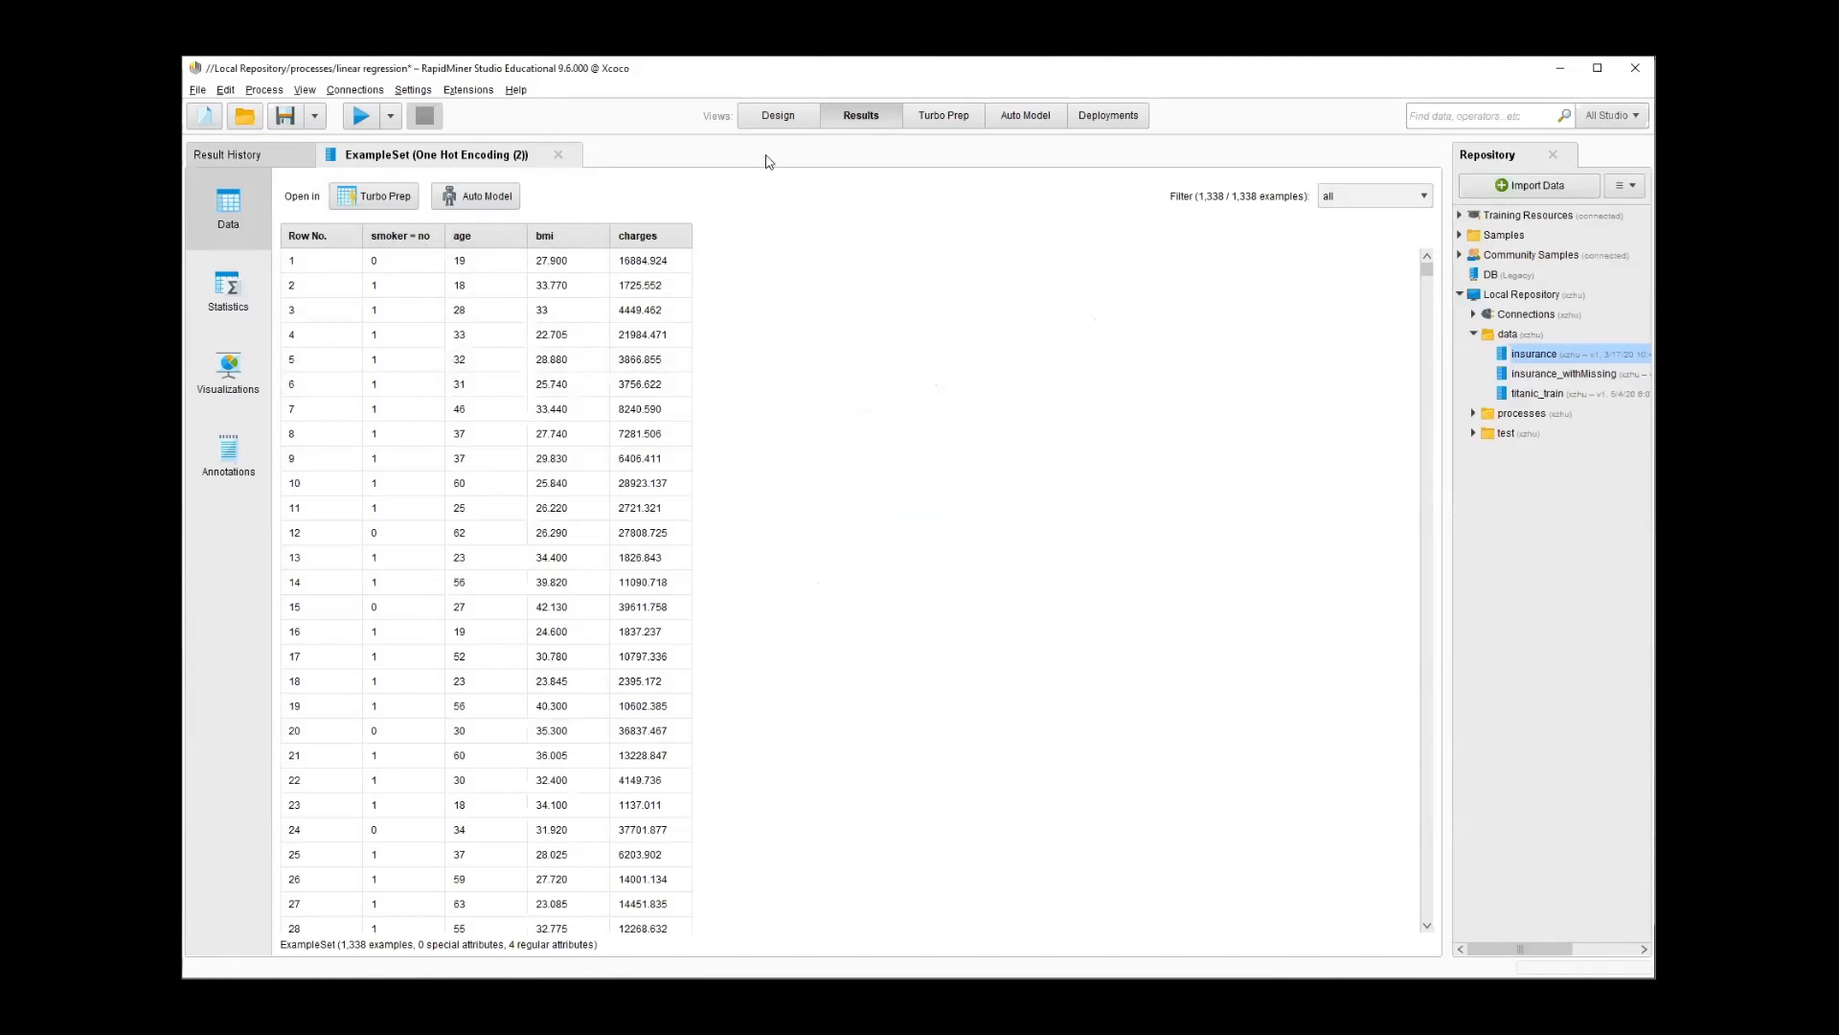
Enable the Linear Regression operator and place it on the connection between One Hot Encoding and the first result port
{"action": "left_click", "coordinate": [781, 122]}
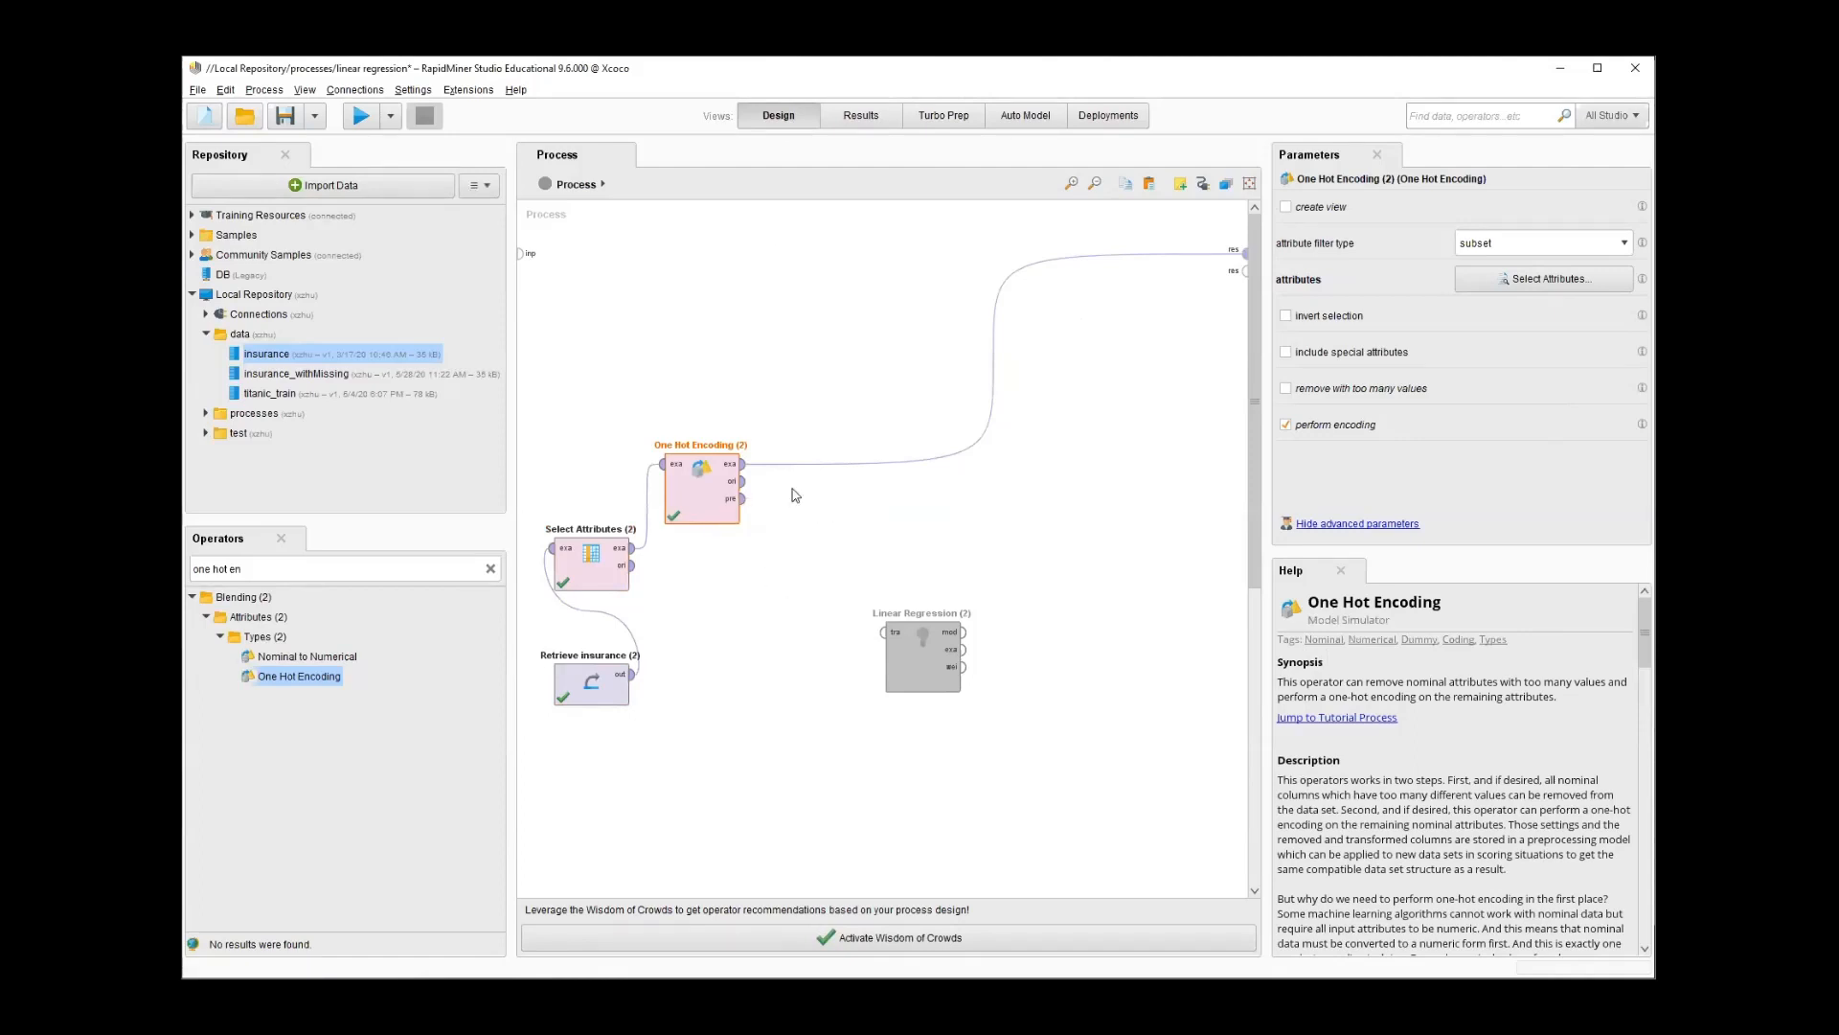
{"action": "right_click", "coordinate": [925, 644]}
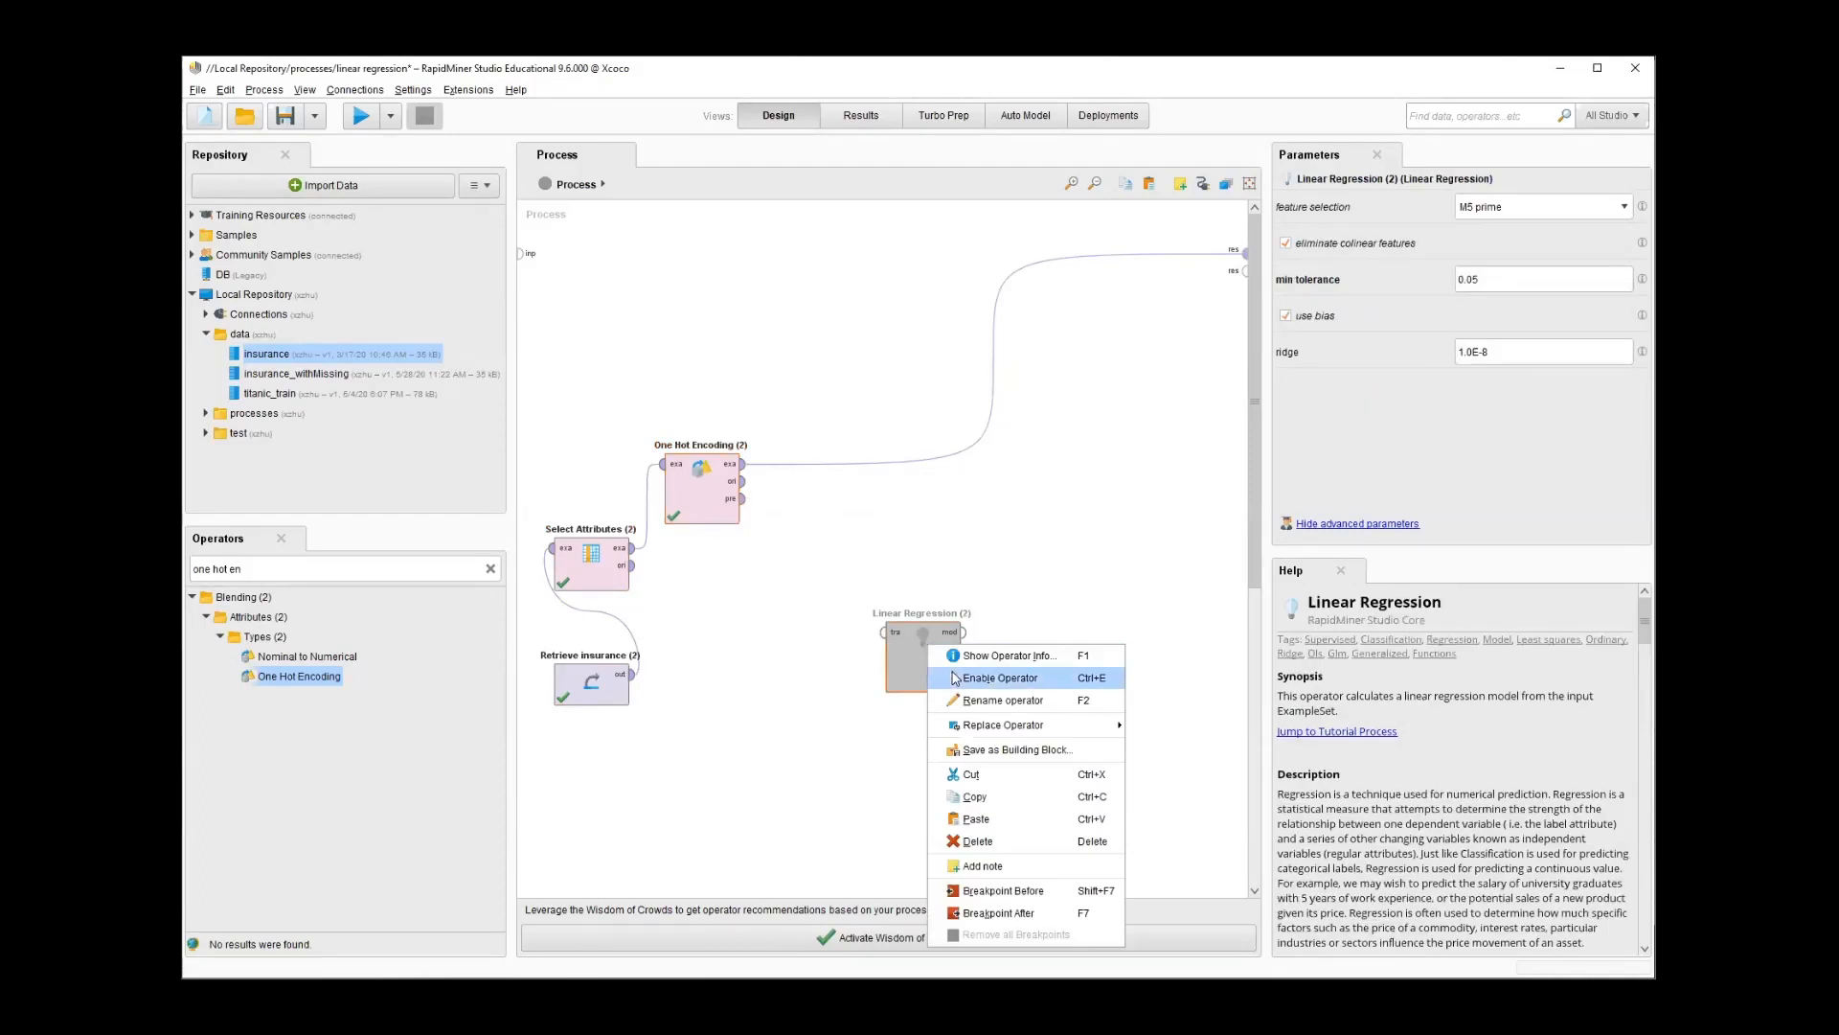
{"action": "left_click", "coordinate": [949, 680]}
{"action": "left_click_drag", "start_coordinate": [950, 679], "coordinate": [949, 512]}
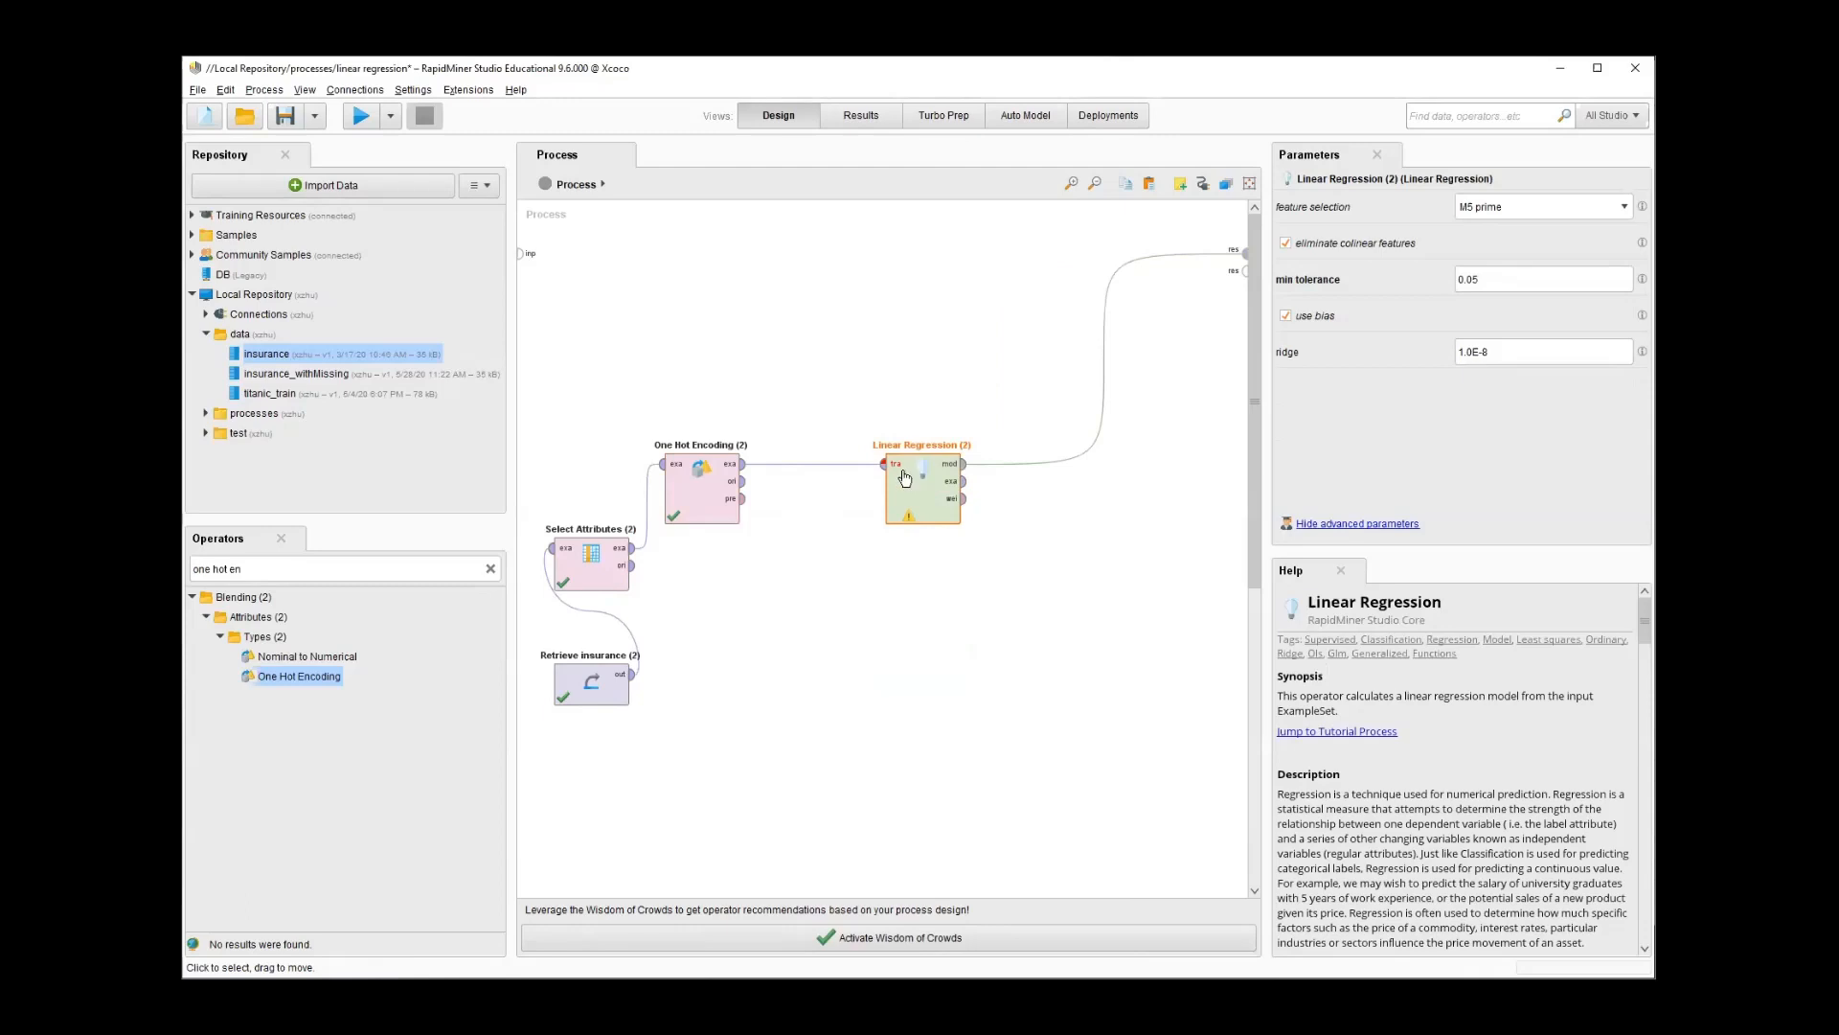
{"action": "left_click", "coordinate": [739, 469]}
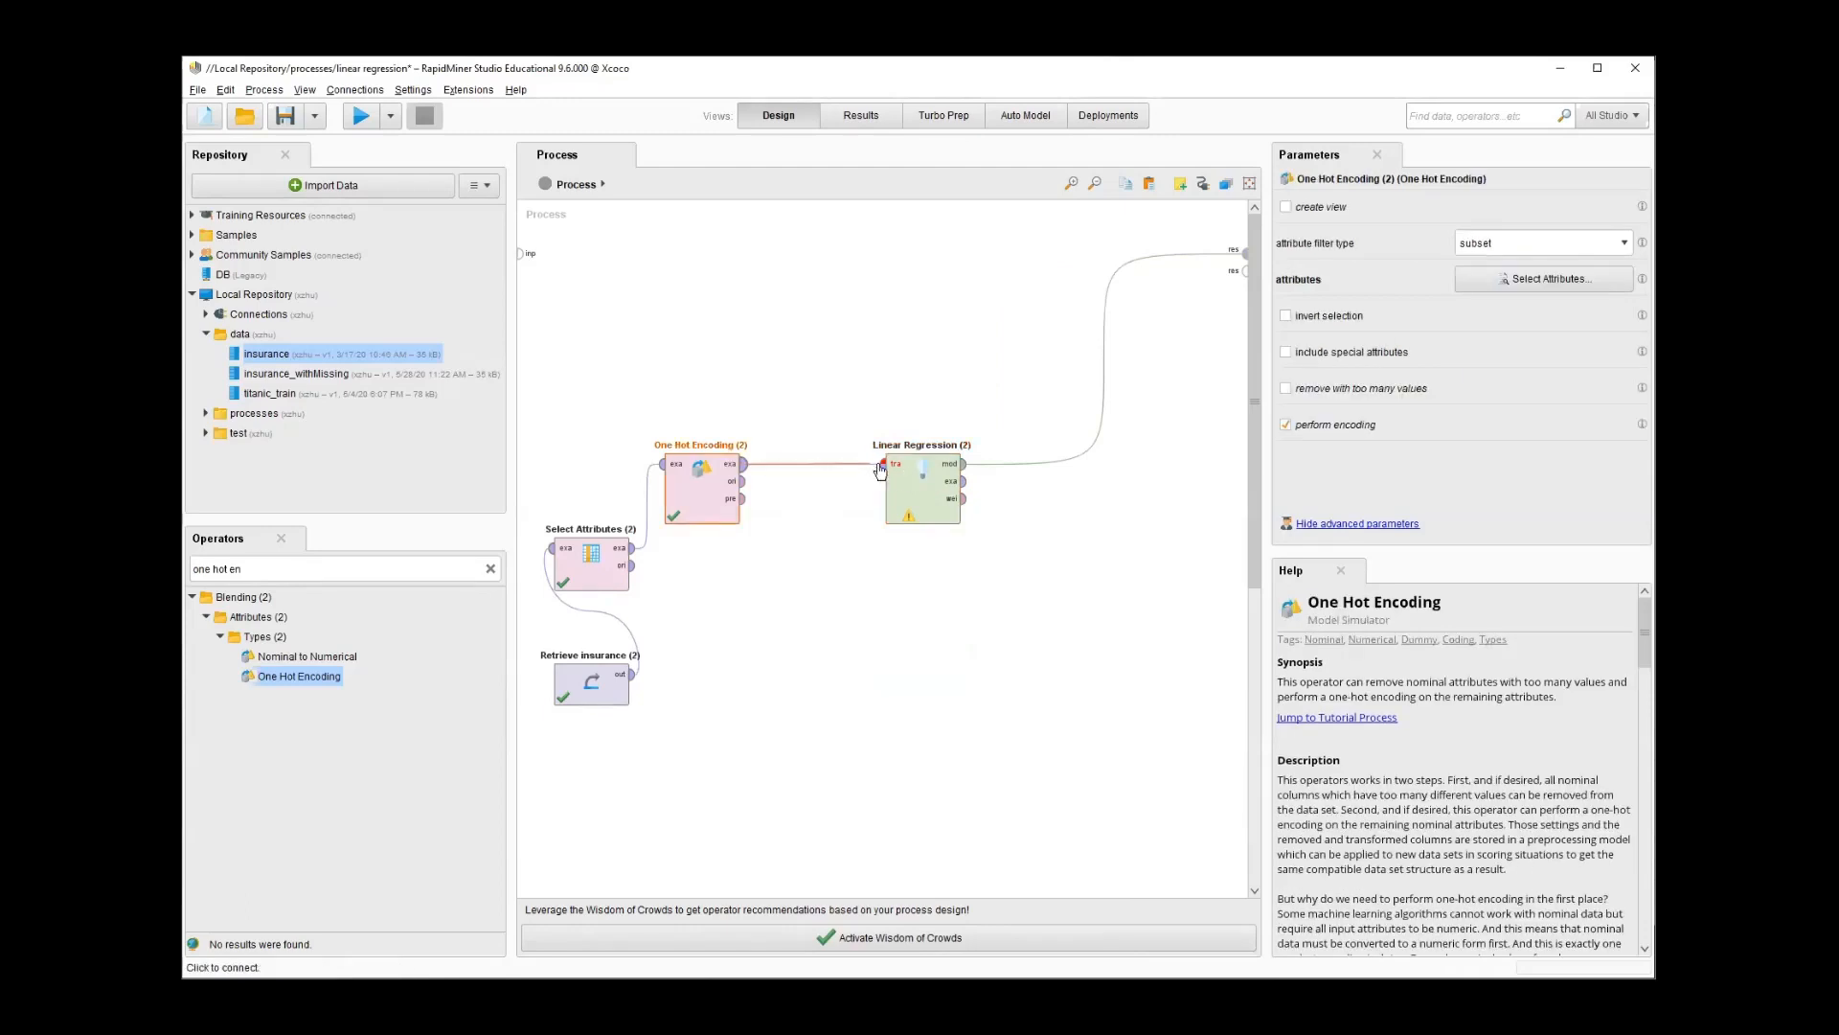
{"action": "left_click", "coordinate": [835, 661]}
{"action": "left_click_drag", "start_coordinate": [909, 517], "coordinate": [962, 517]}
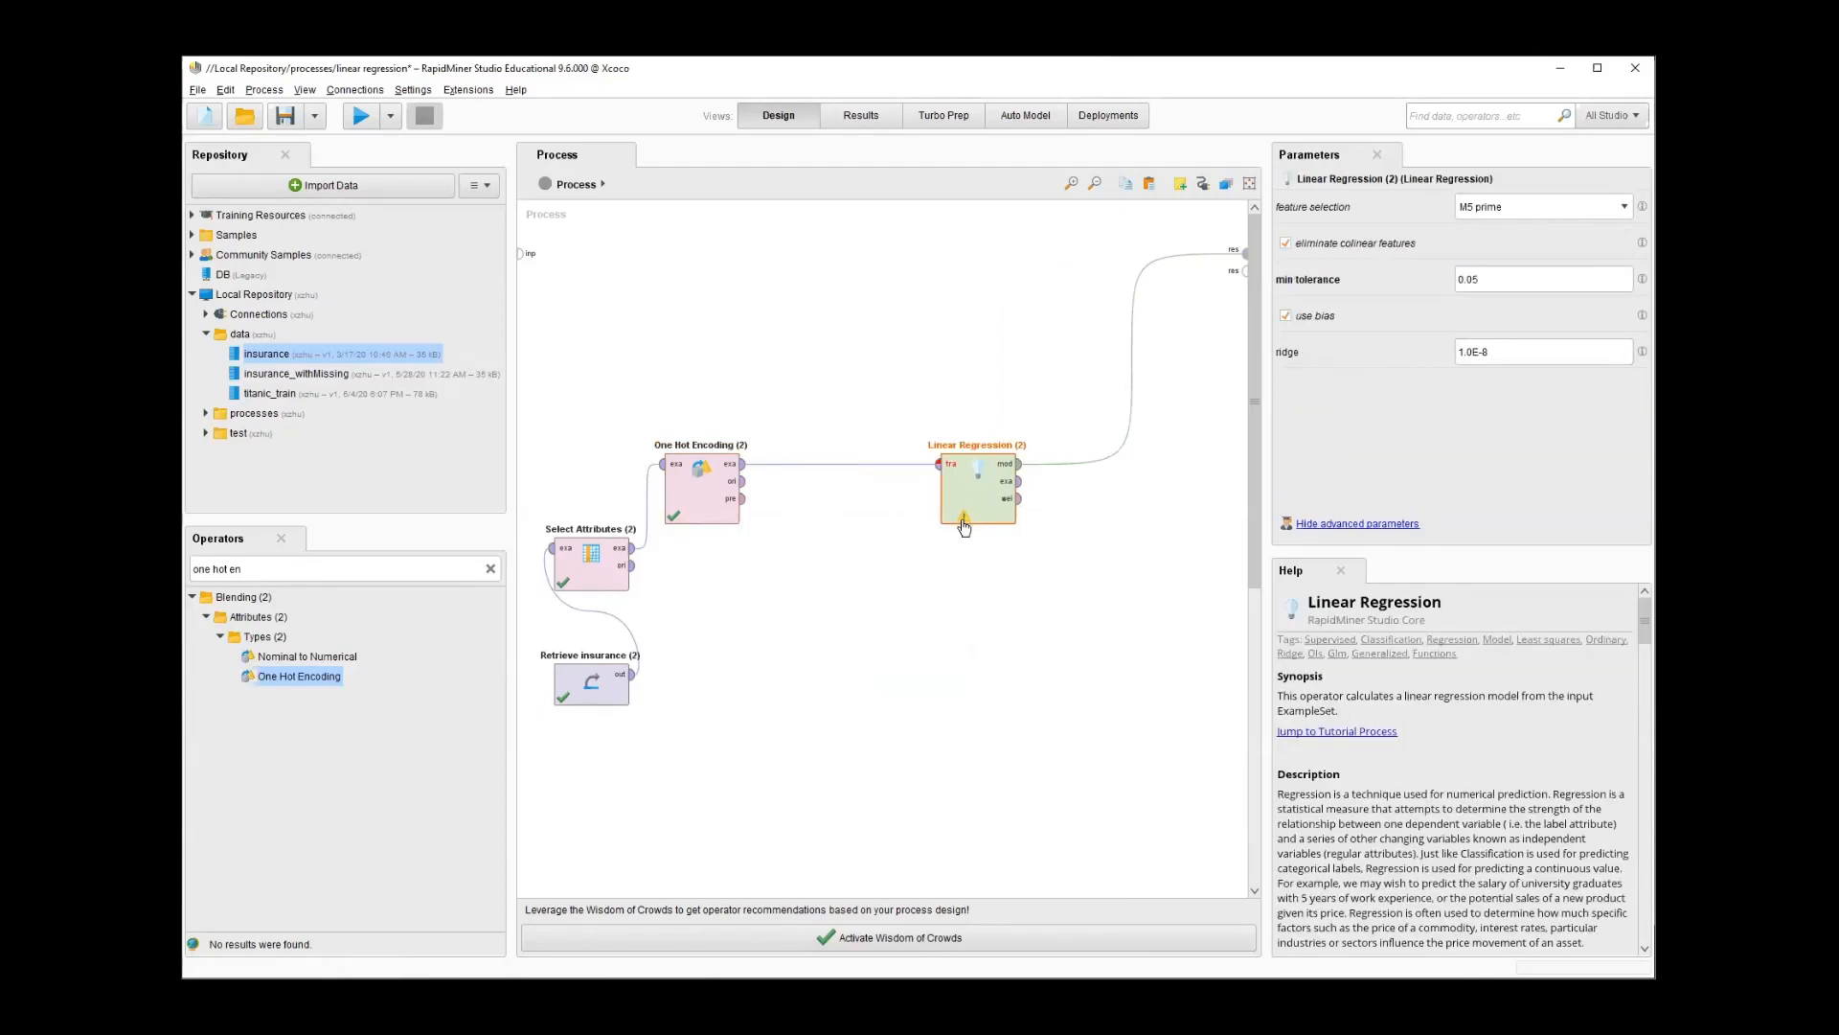
Inspect the potential problem reported on the Linear Regression operator
{"action": "left_click", "coordinate": [961, 519]}
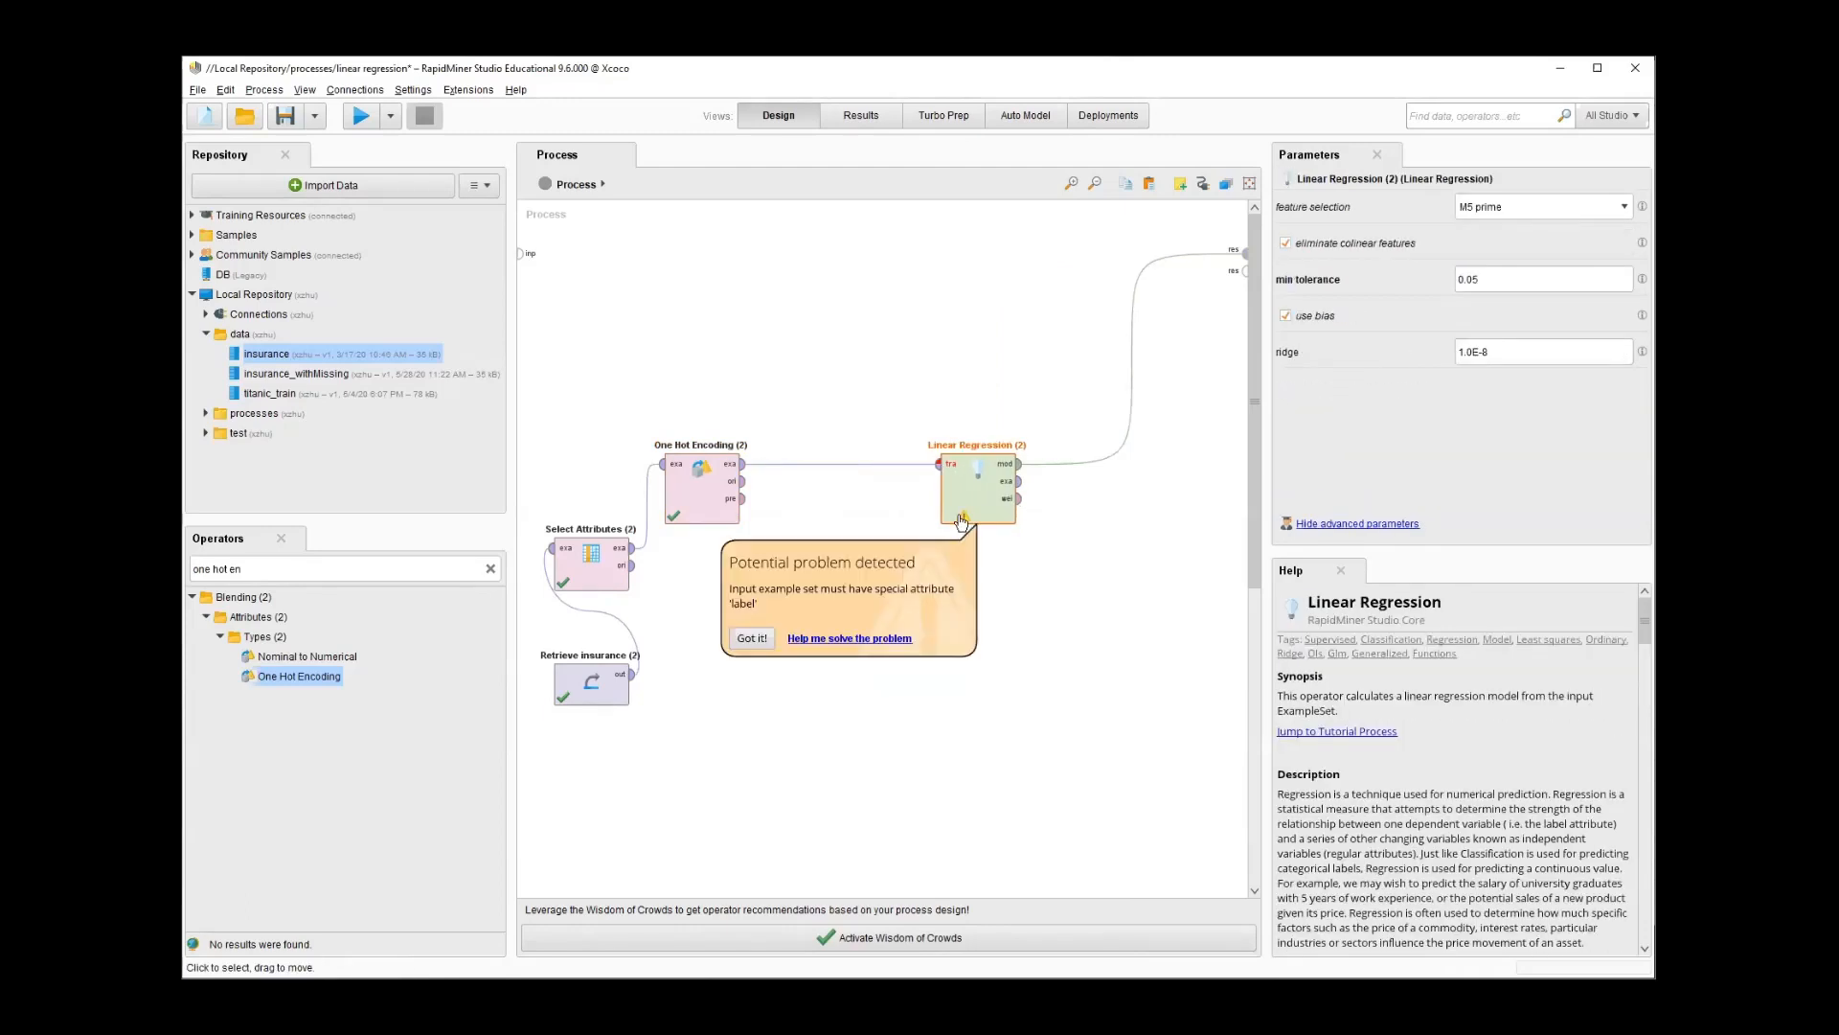
{"action": "left_click", "coordinate": [752, 639]}
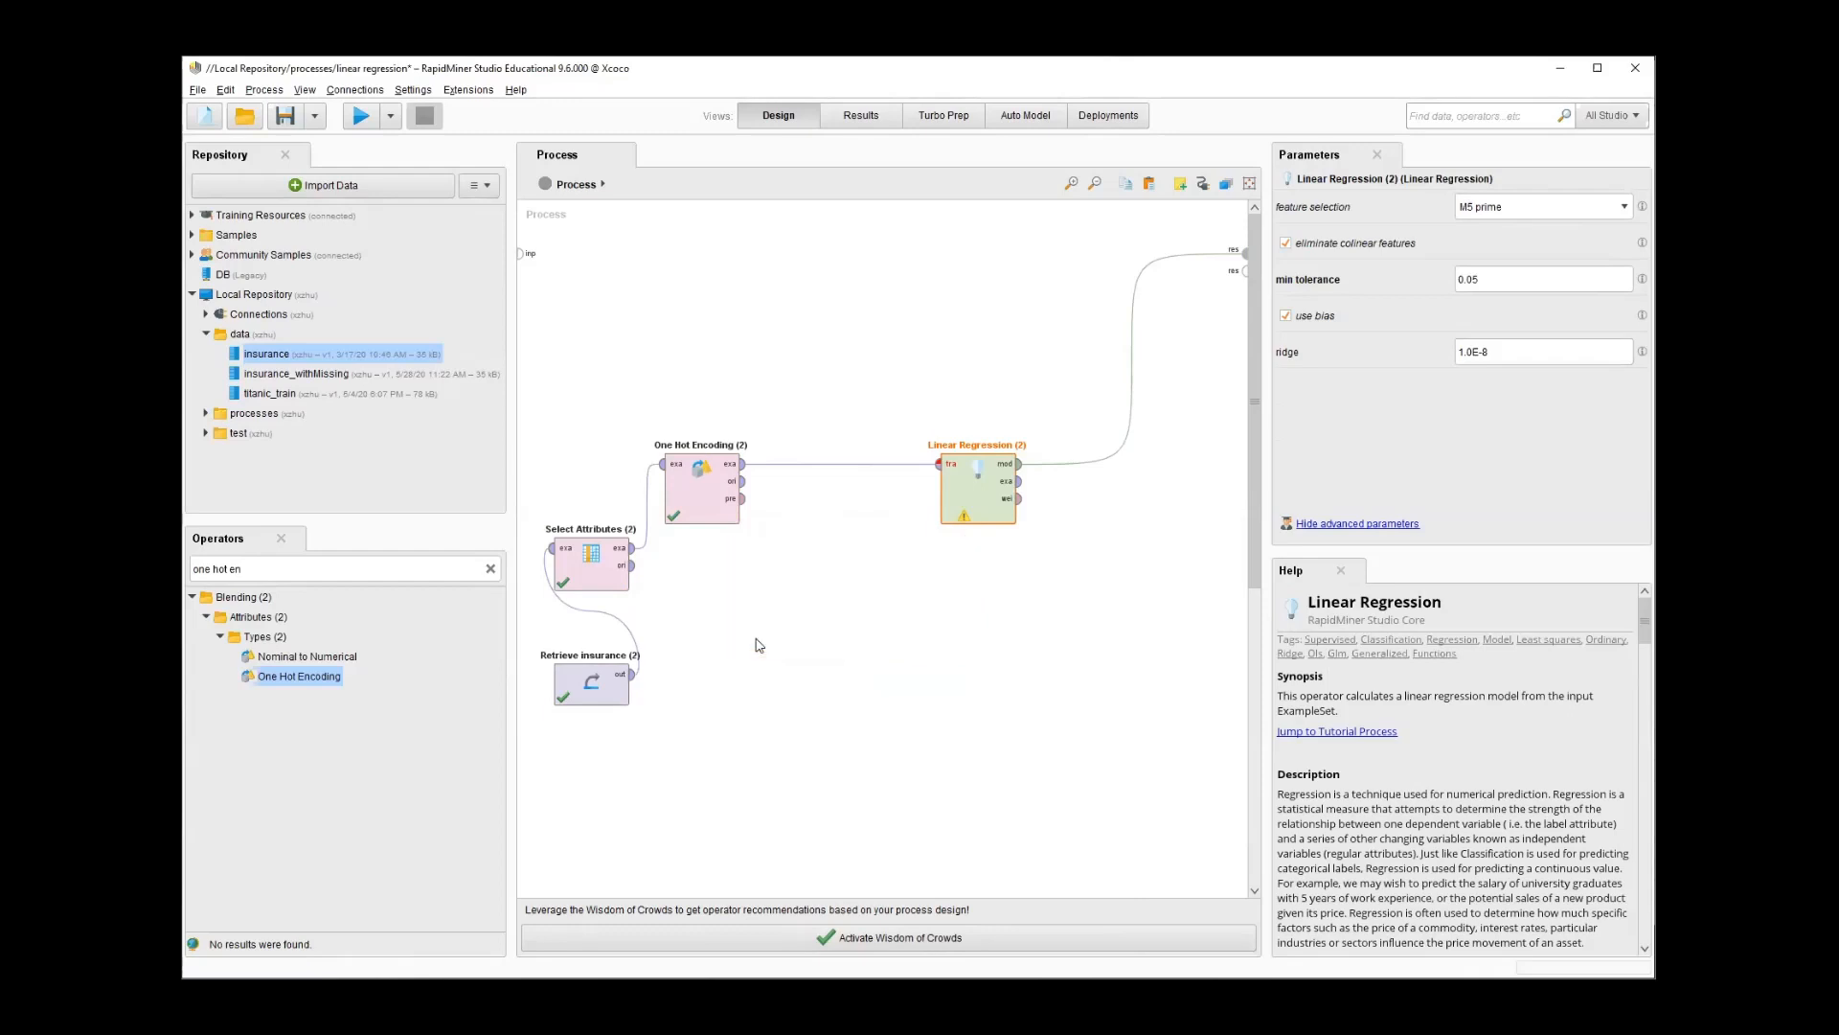
{"action": "left_click", "coordinate": [708, 500]}
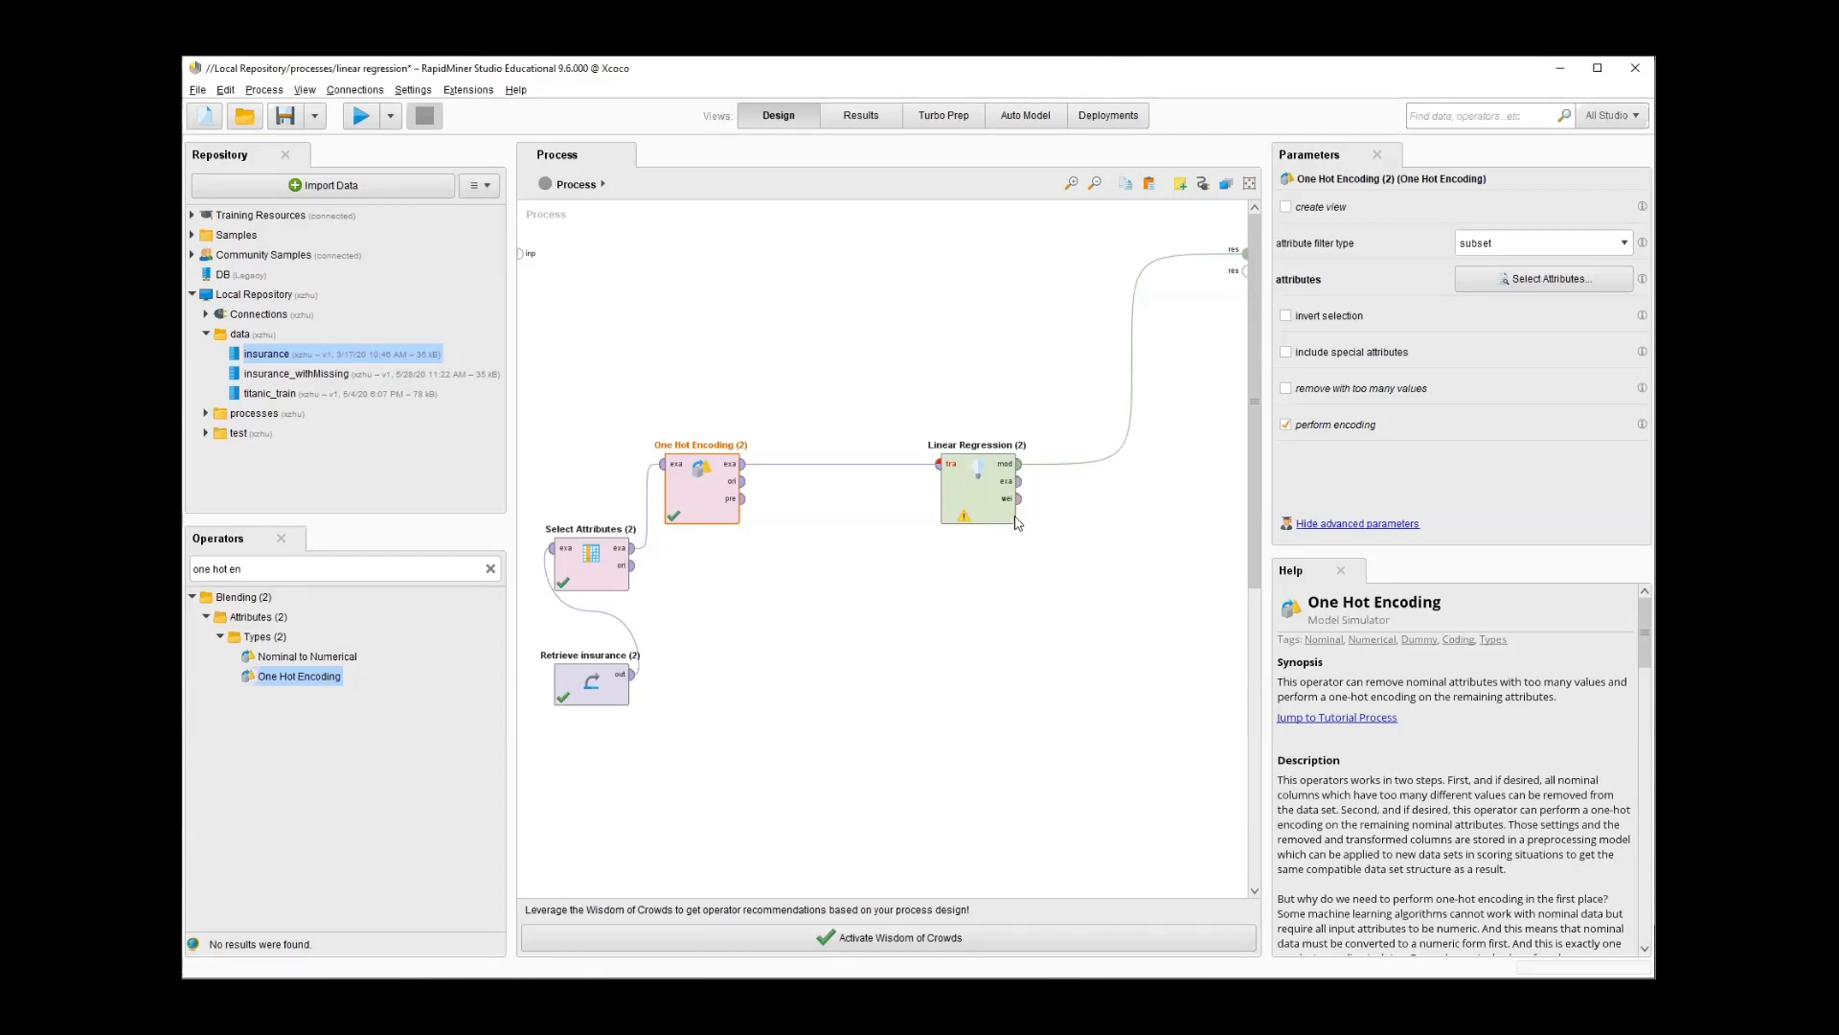
{"action": "left_click", "coordinate": [963, 517]}
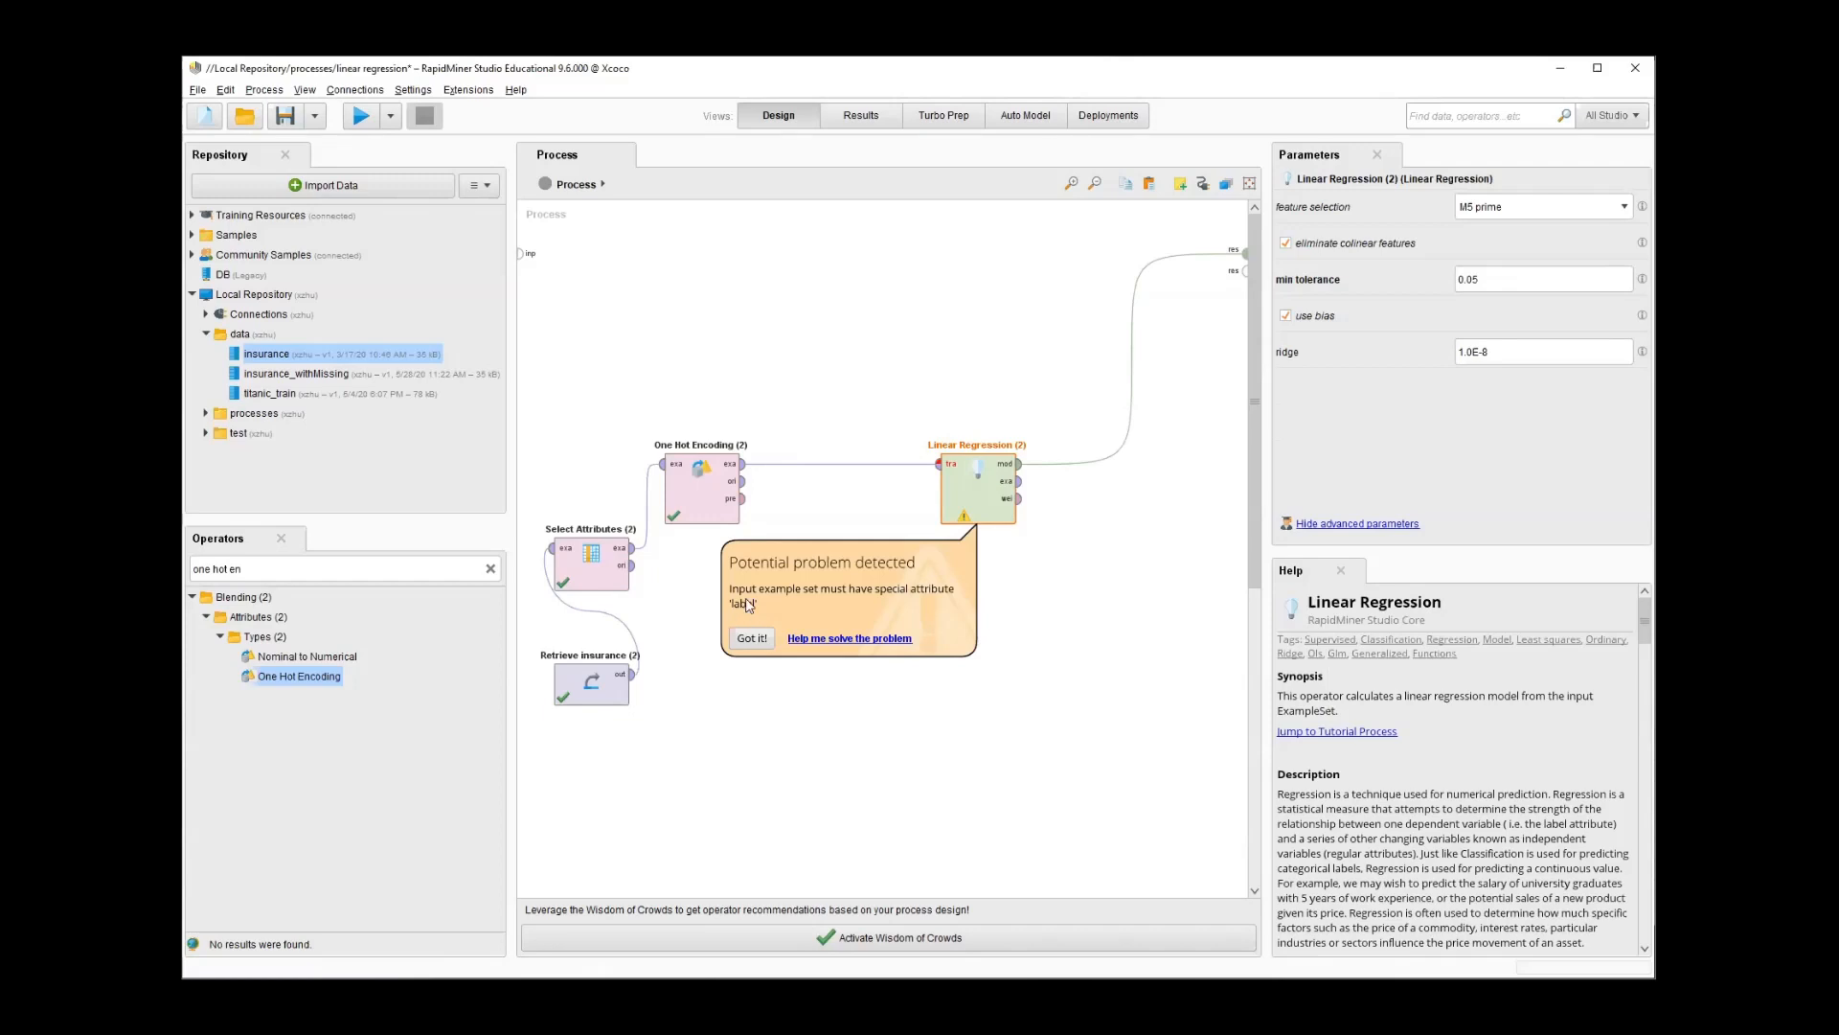
{"action": "left_click", "coordinate": [738, 703]}
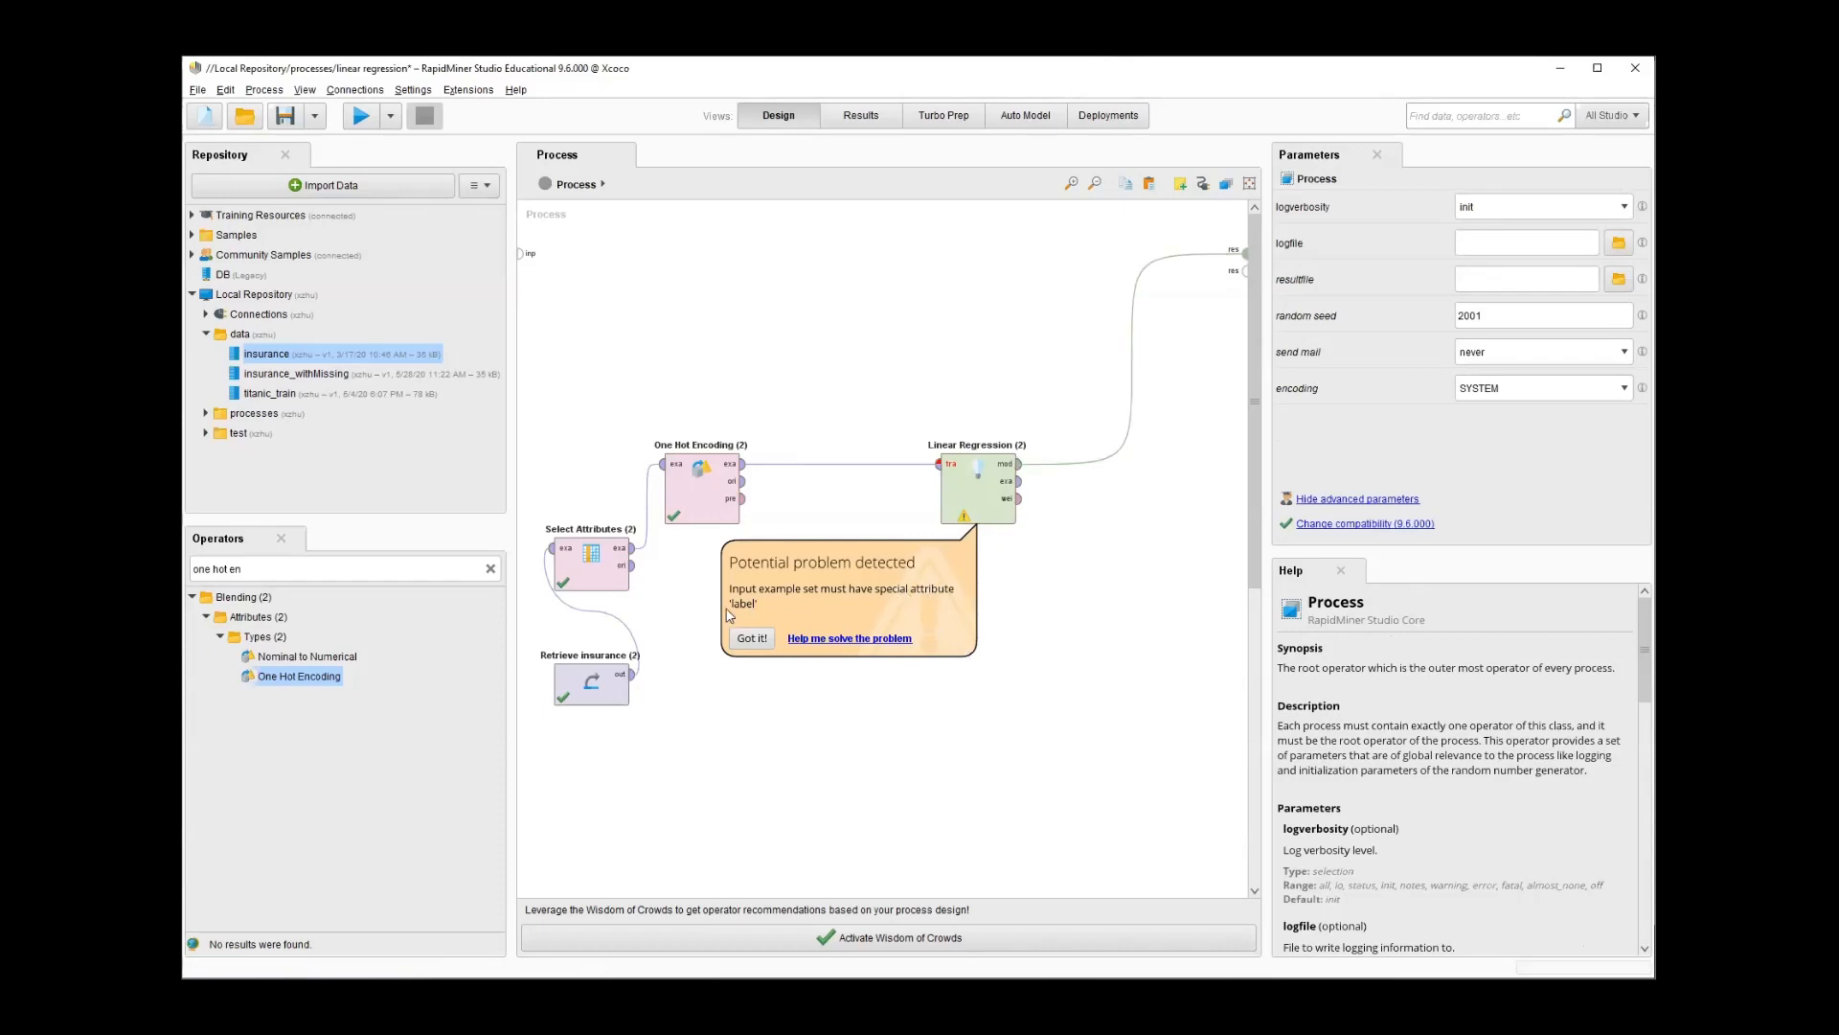
Find the Set Role operator, place it above One Hot Encoding and connect the One Hot Encoding example output to it
{"action": "left_click", "coordinate": [489, 569]}
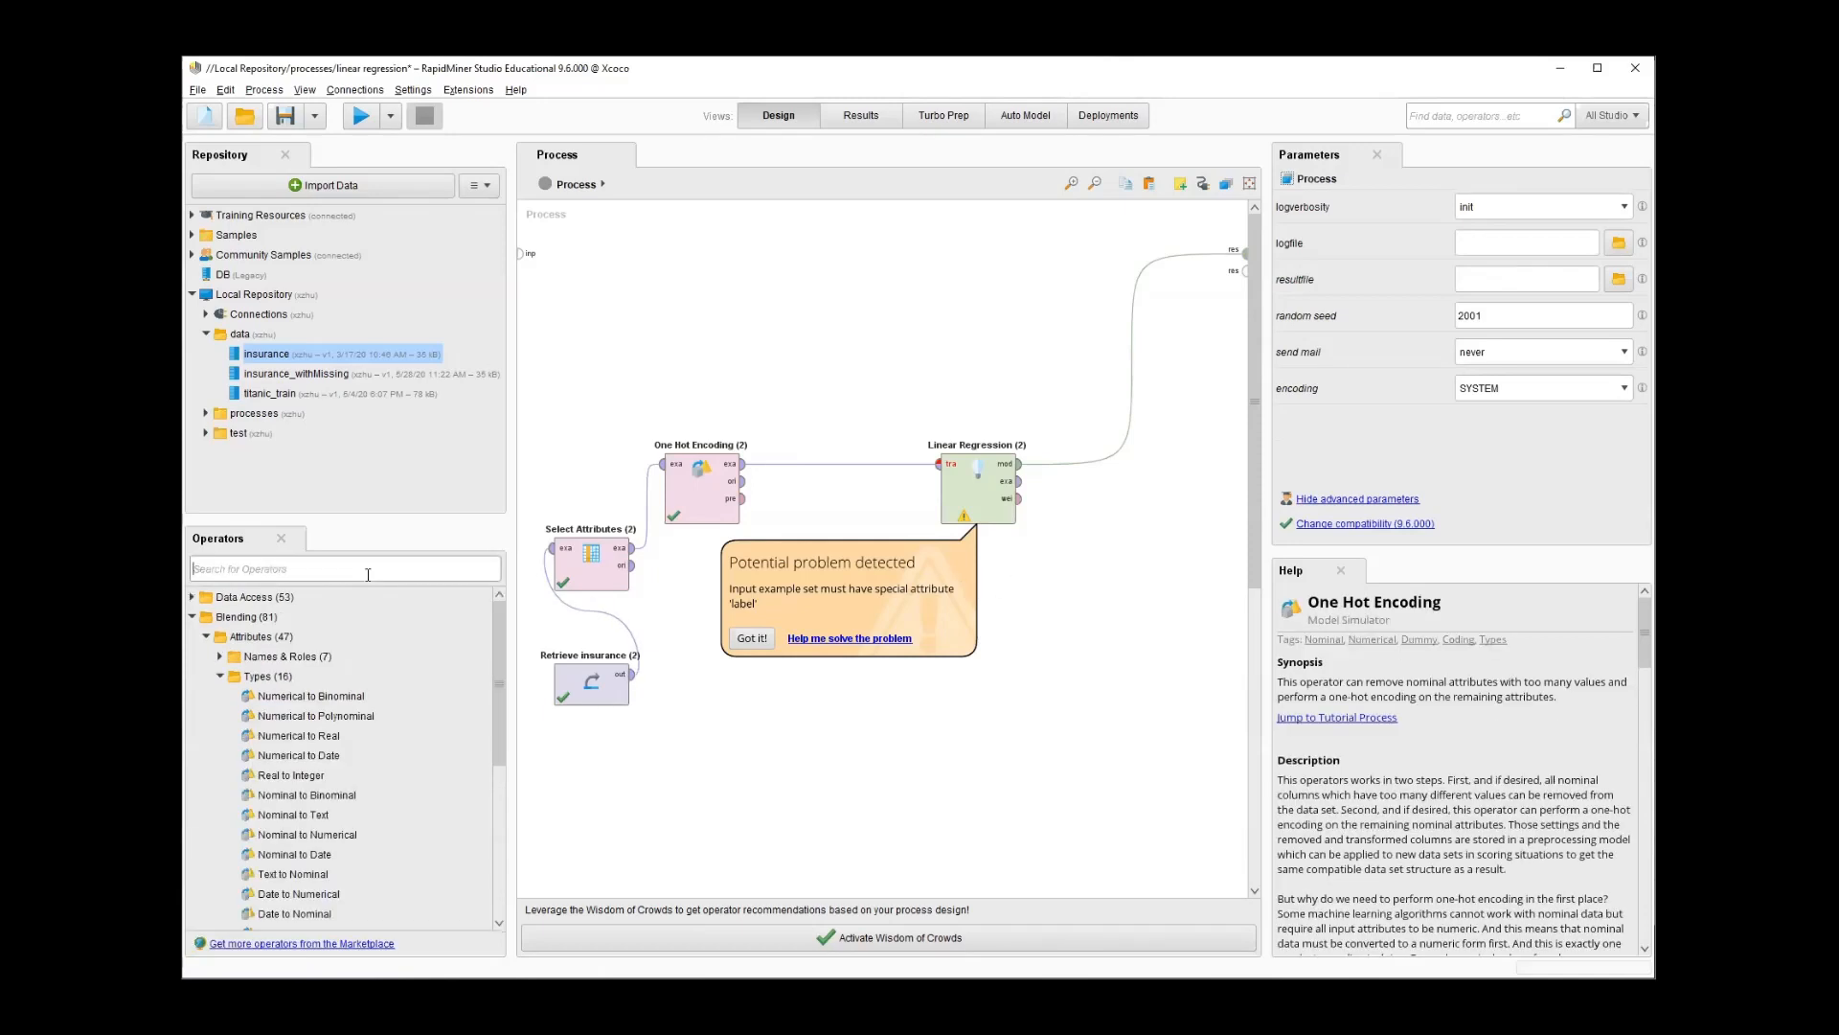
{"action": "type", "text": "set rol"}
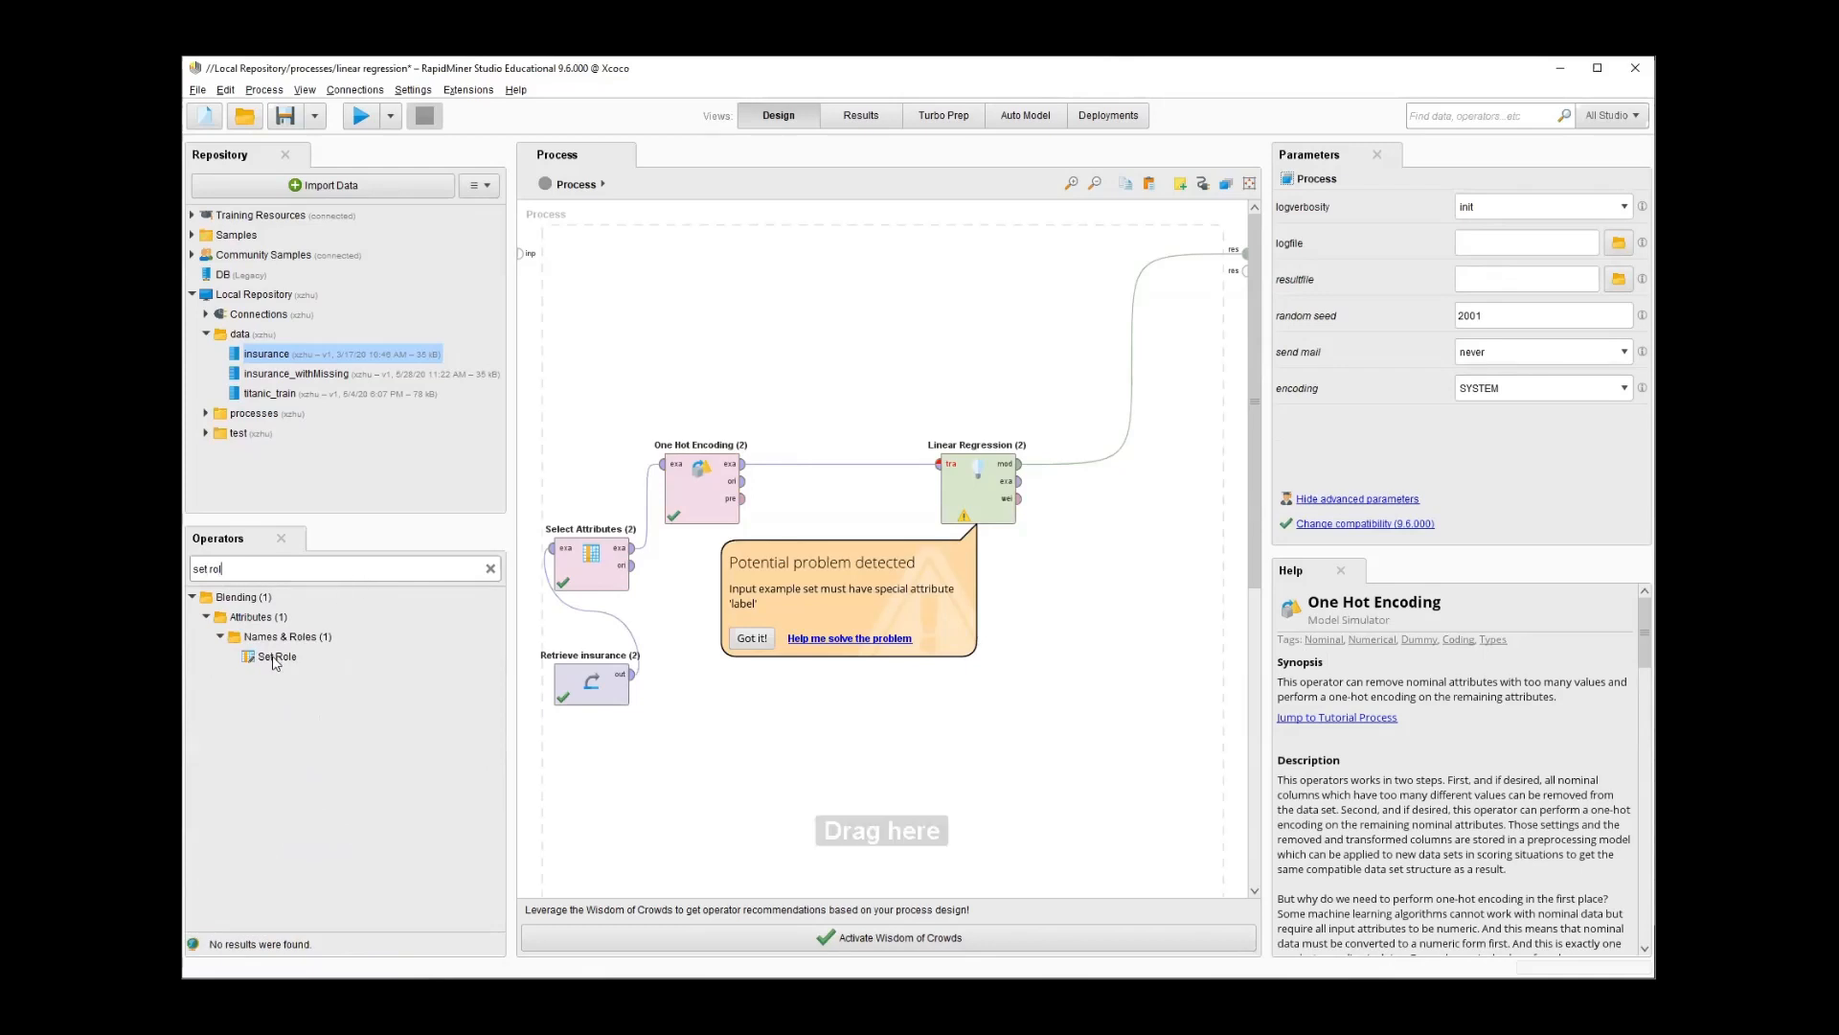
{"action": "left_click_drag", "start_coordinate": [275, 661], "coordinate": [869, 385]}
{"action": "left_click_drag", "start_coordinate": [744, 465], "coordinate": [837, 410]}
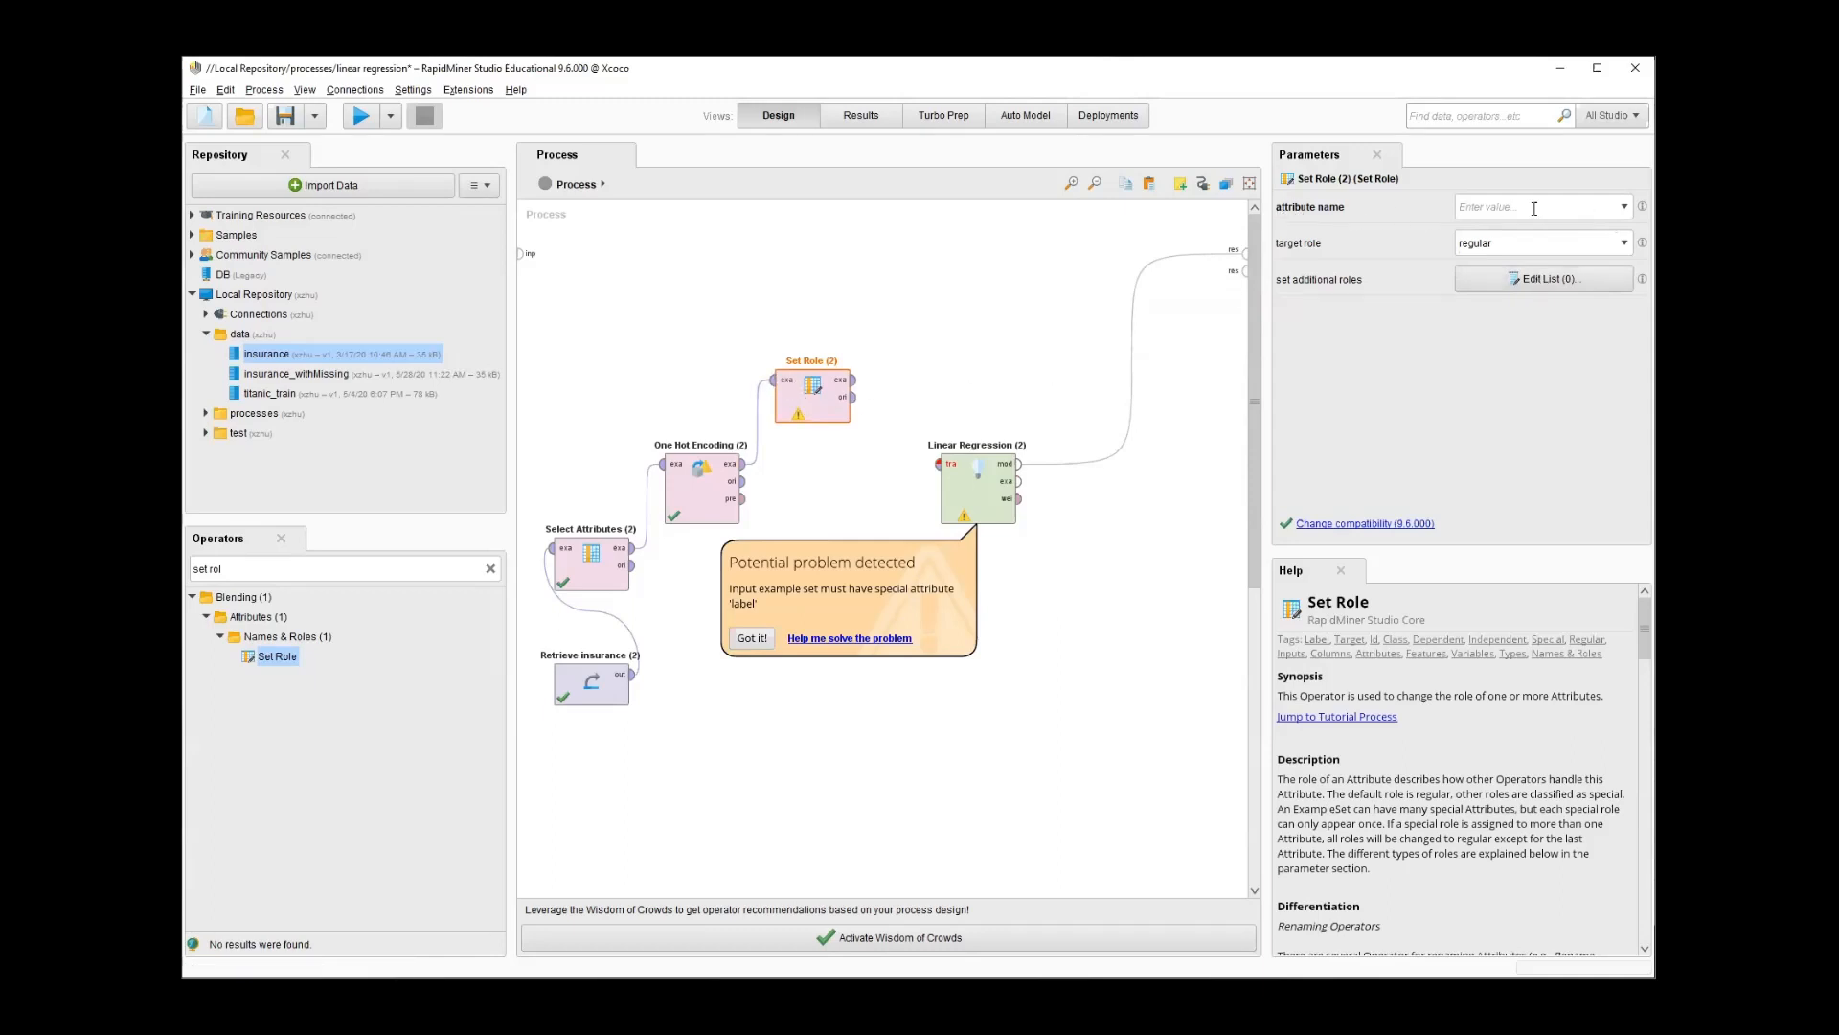
Configure Set Role to give the charges attribute the target role label
{"action": "left_click", "coordinate": [1624, 207]}
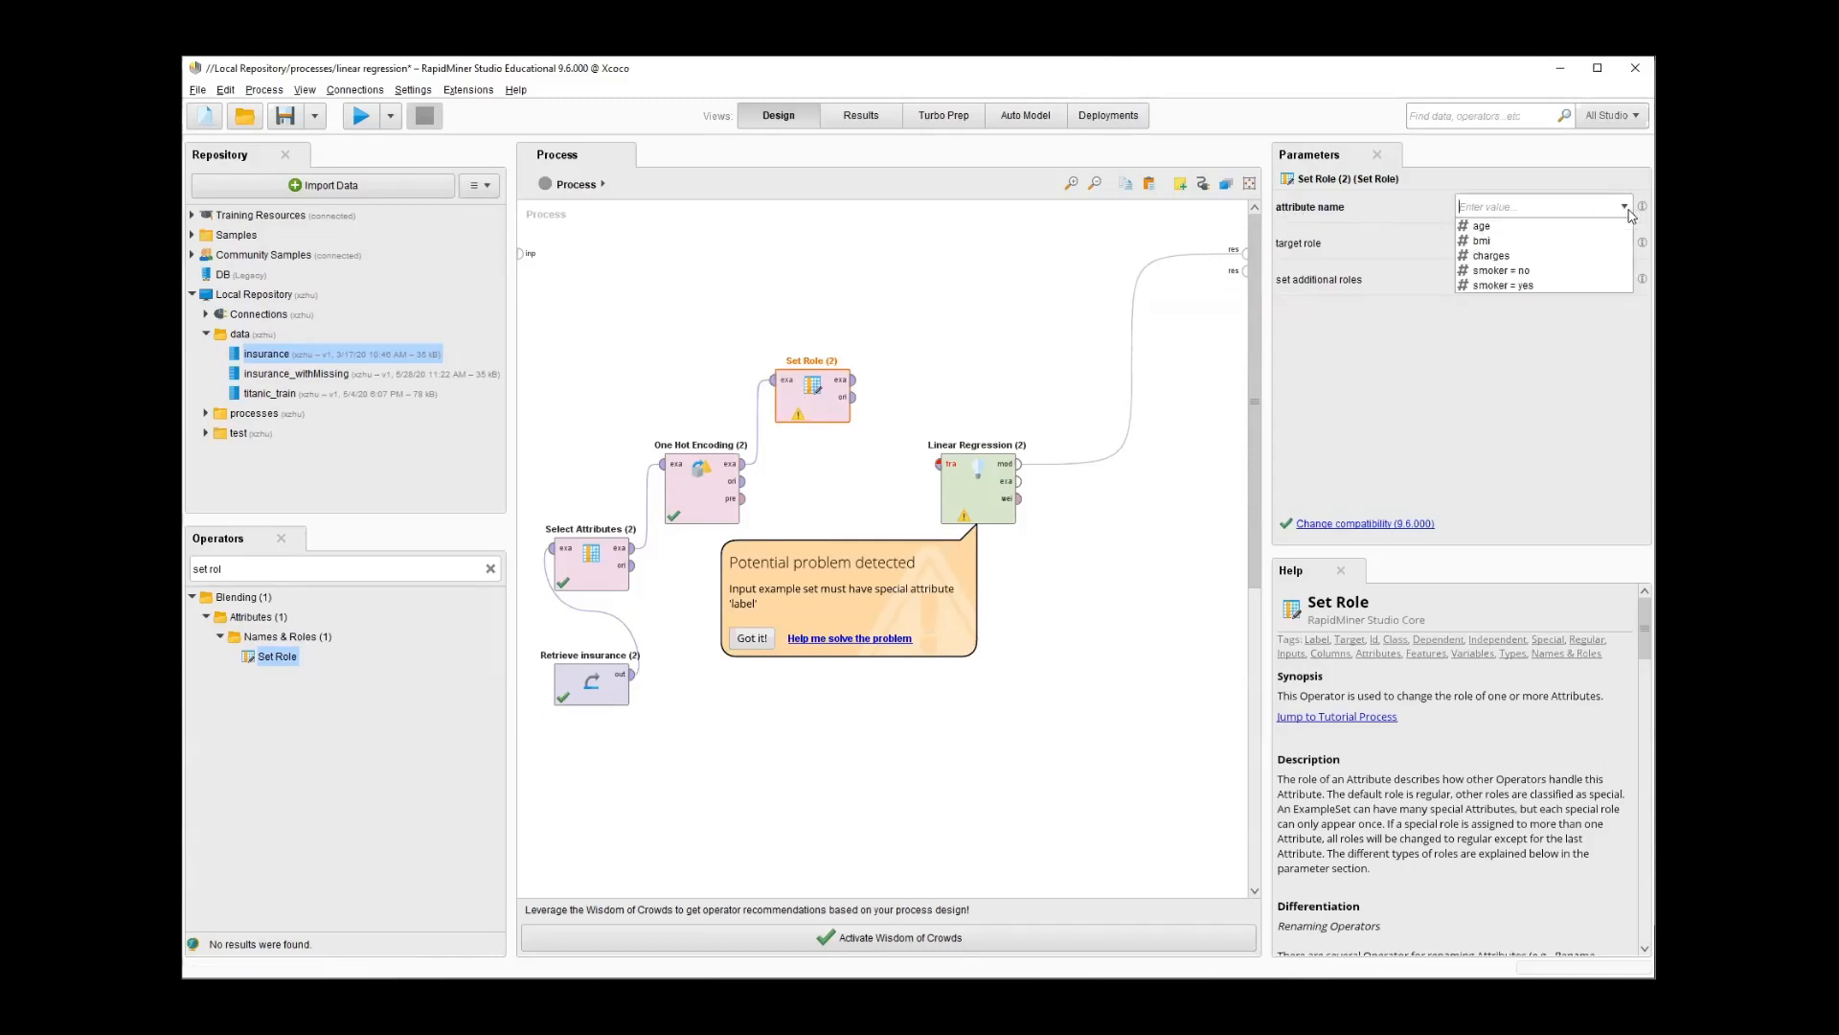
{"action": "left_click", "coordinate": [1512, 252]}
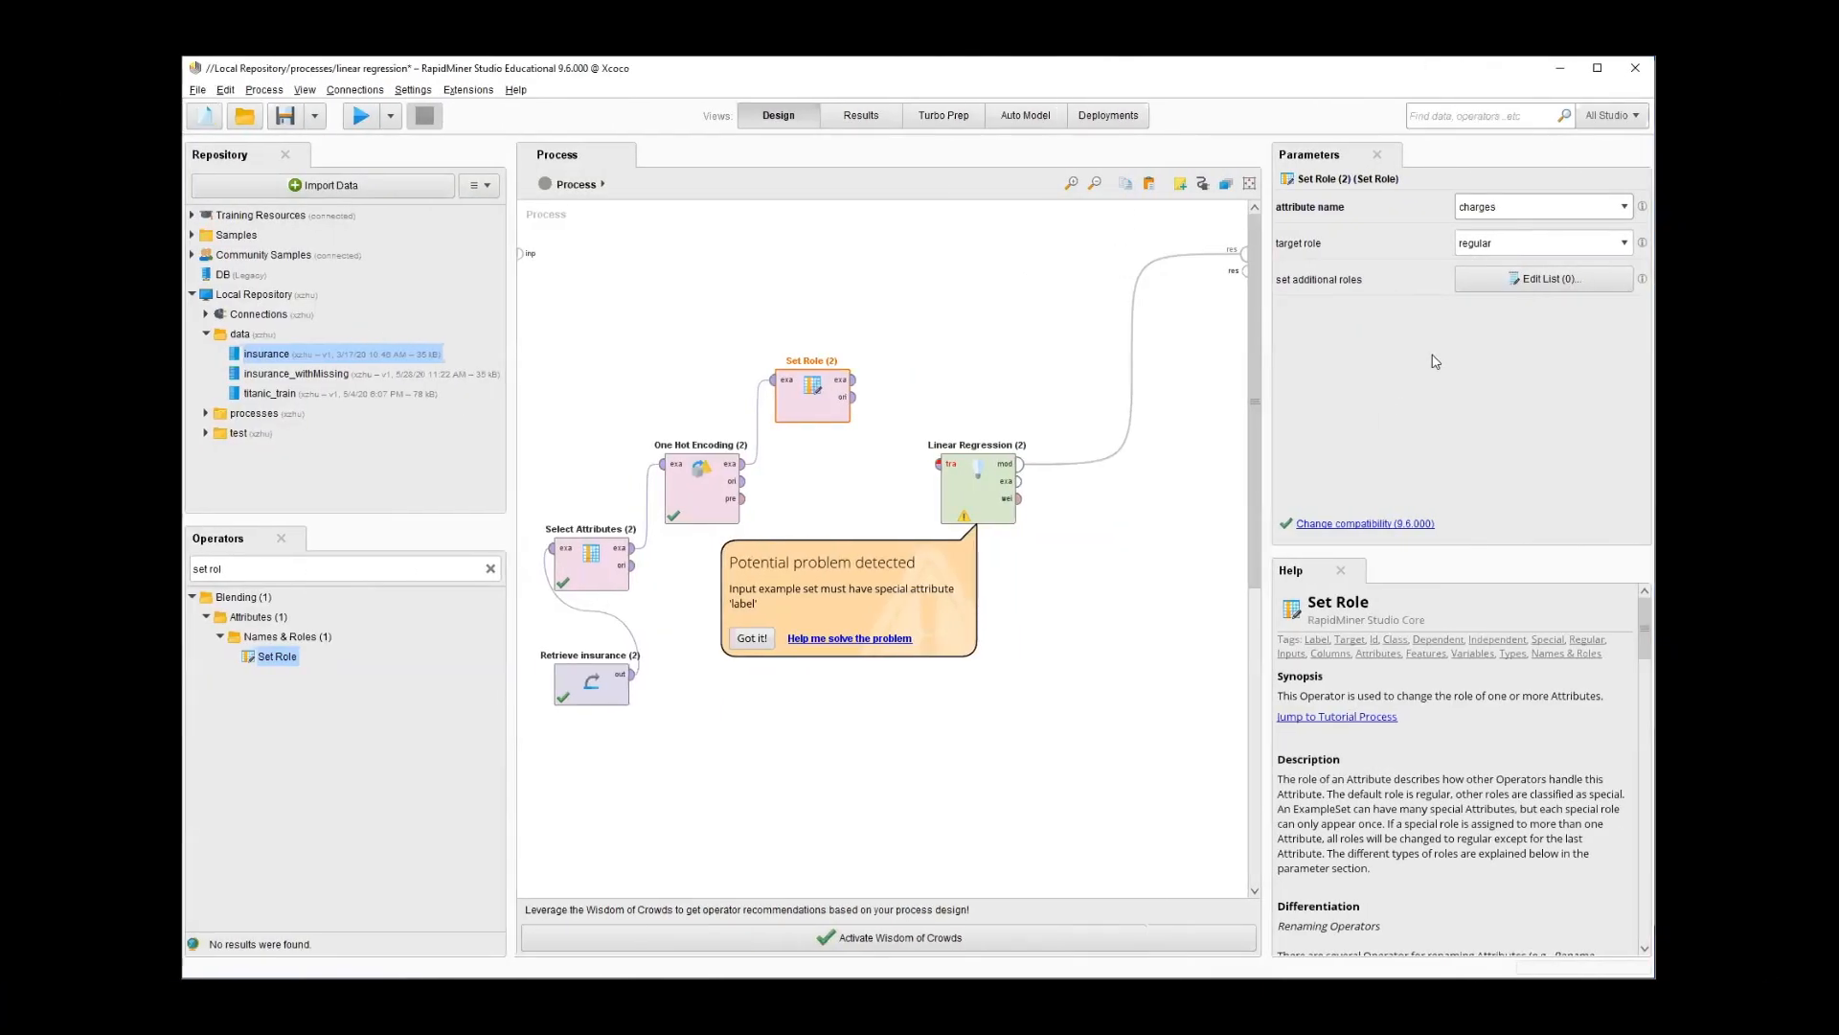
{"action": "left_click", "coordinate": [1625, 245]}
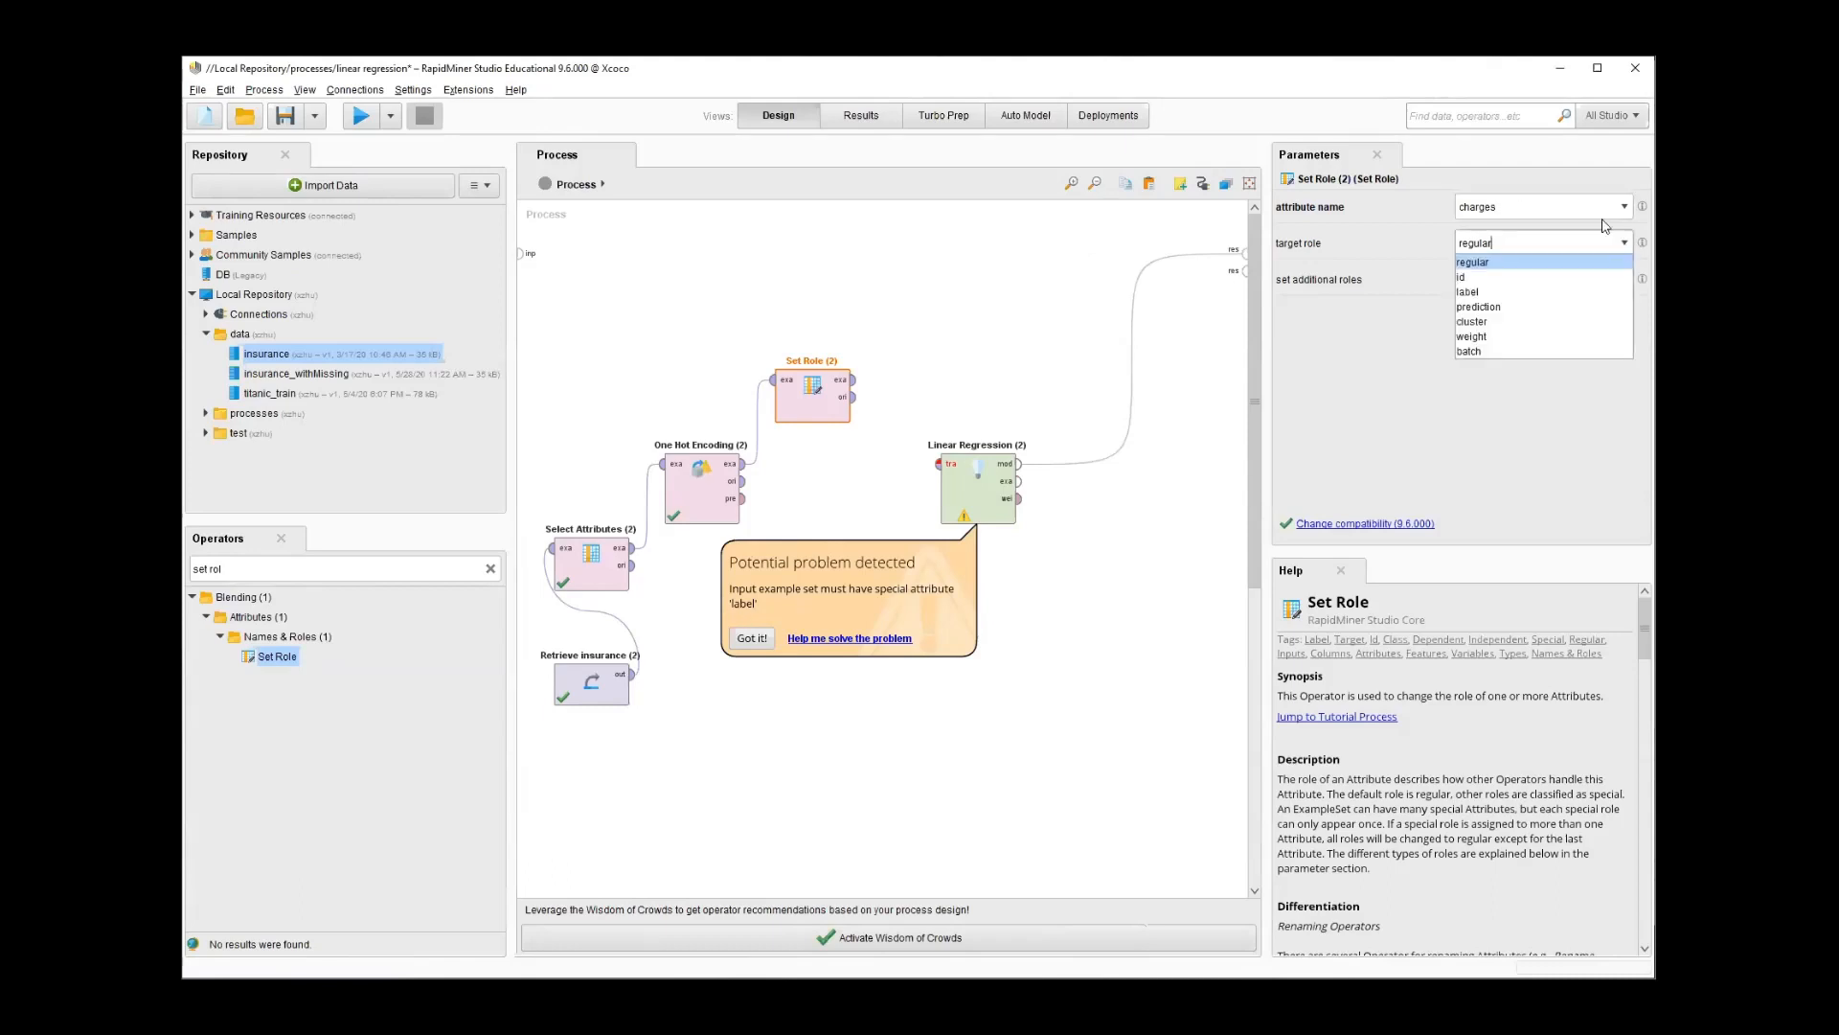
{"action": "left_click", "coordinate": [1547, 304]}
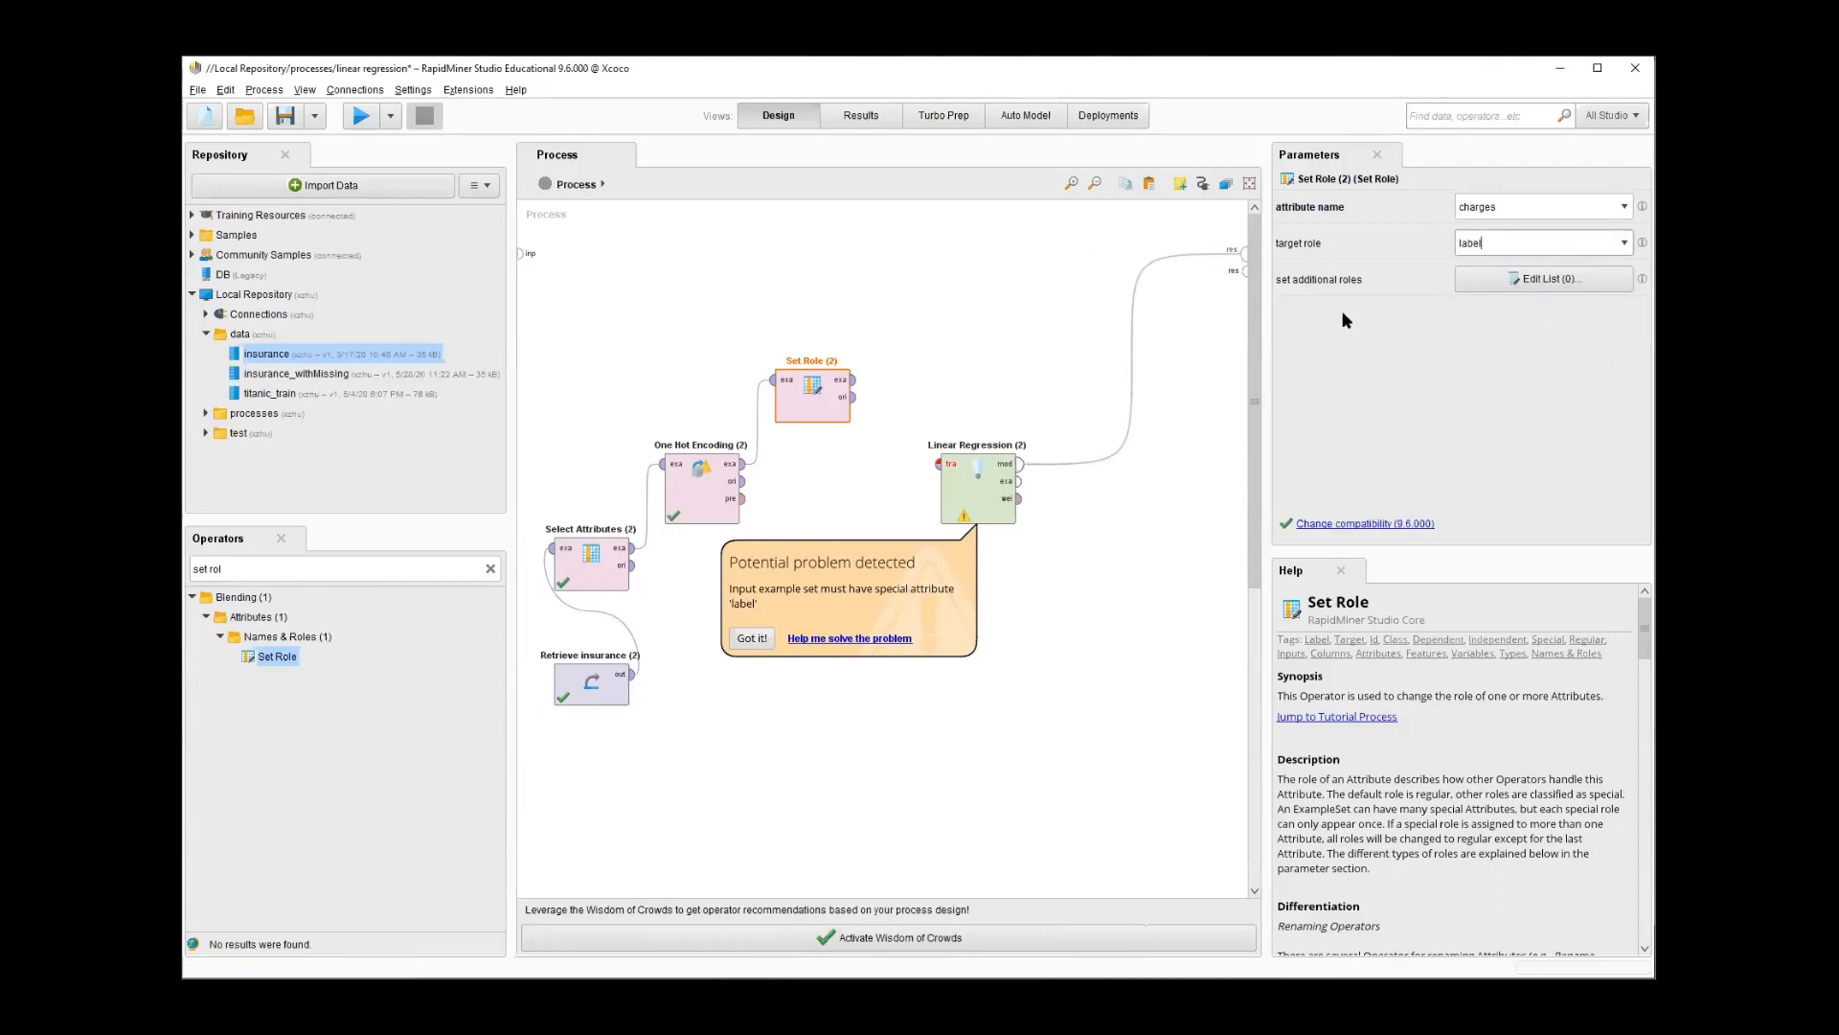
Connect the Set Role example output to the first result port and run the process with Linear Regression disabled
{"action": "left_click", "coordinate": [852, 380]}
{"action": "left_click", "coordinate": [1245, 253]}
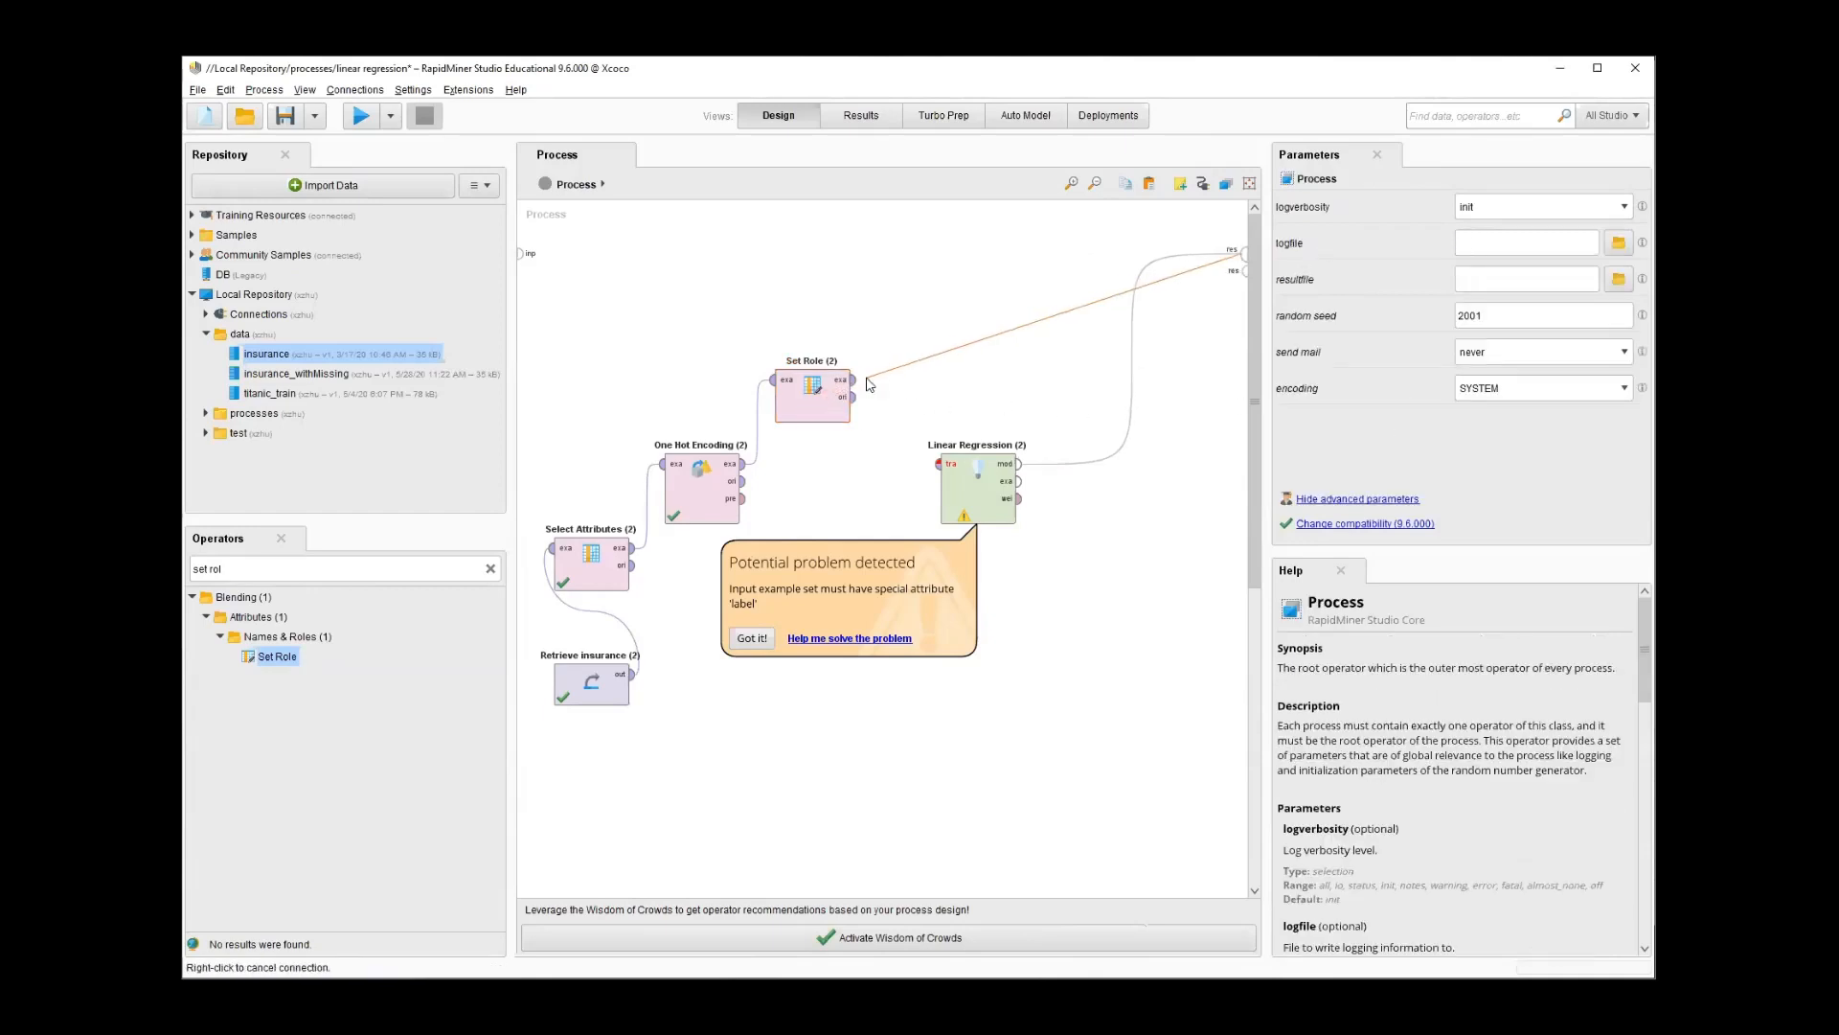
{"action": "left_click", "coordinate": [848, 391]}
{"action": "right_click", "coordinate": [979, 487]}
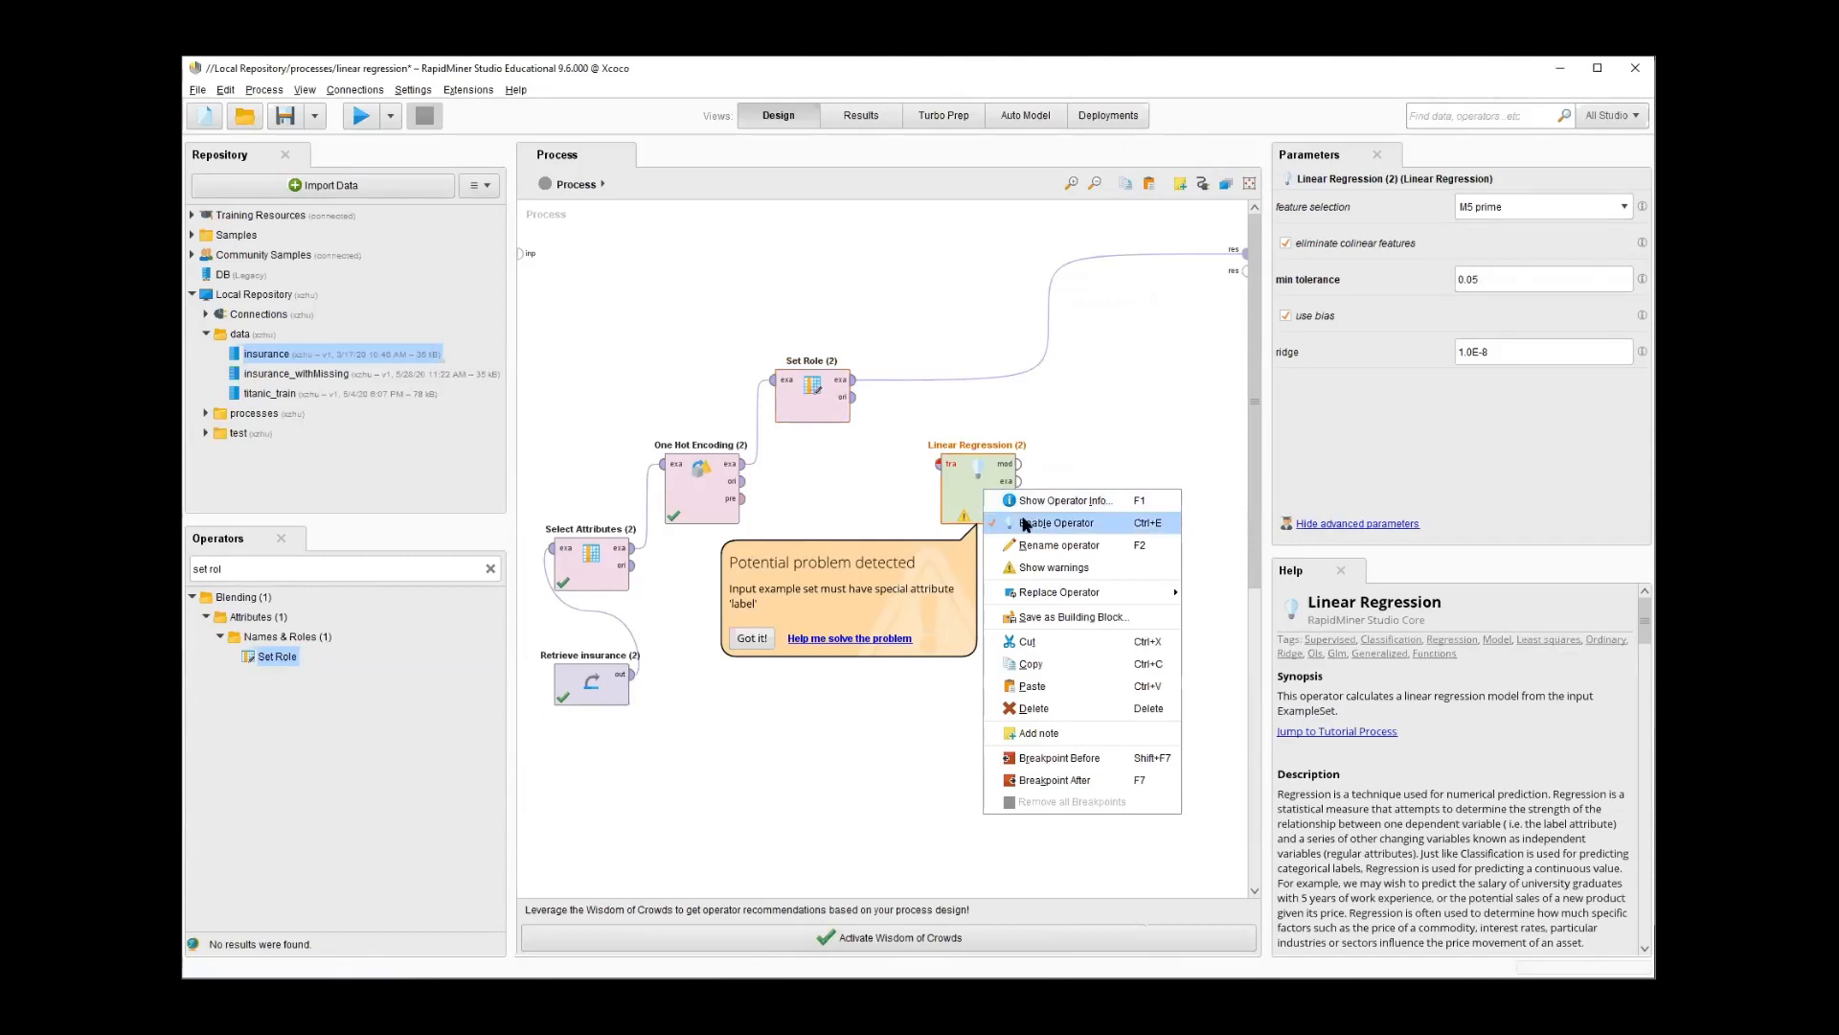
{"action": "left_click", "coordinate": [1023, 520]}
{"action": "left_click", "coordinate": [362, 116]}
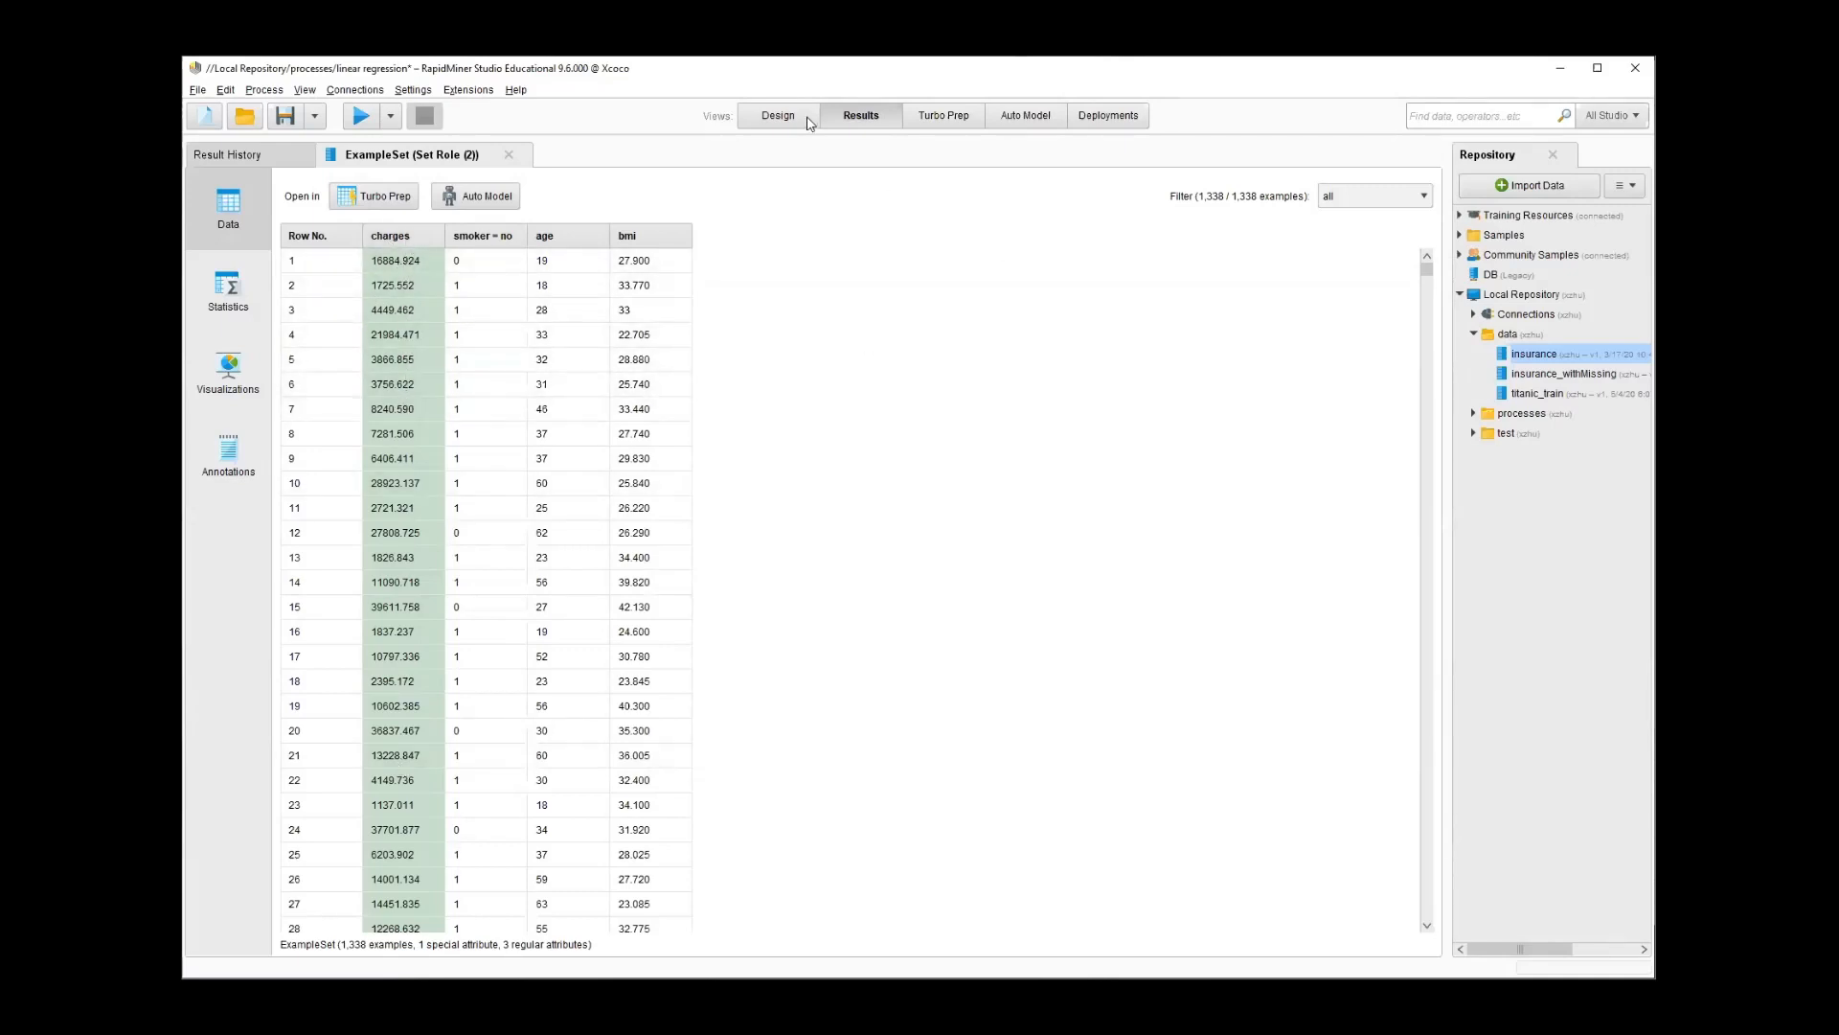
Enable Linear Regression, insert it between Set Role and the first result port, and run the process
{"action": "left_click", "coordinate": [776, 119]}
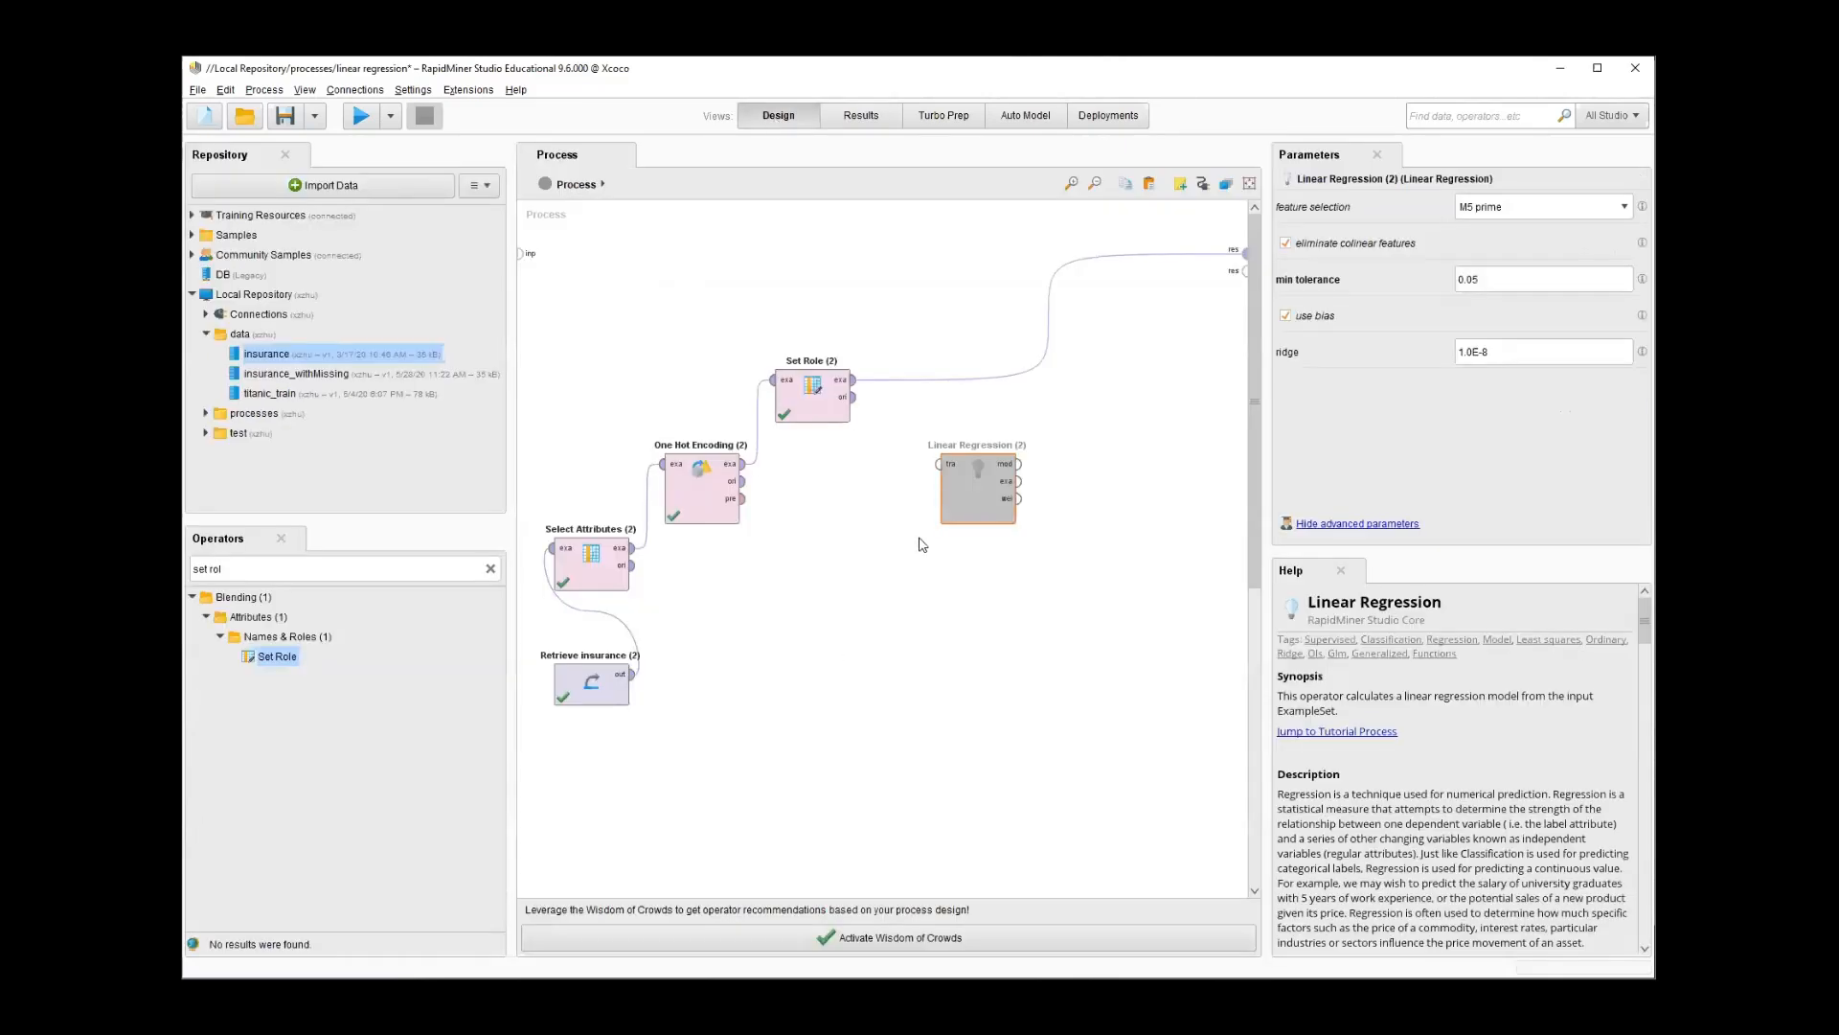
{"action": "right_click", "coordinate": [972, 518]}
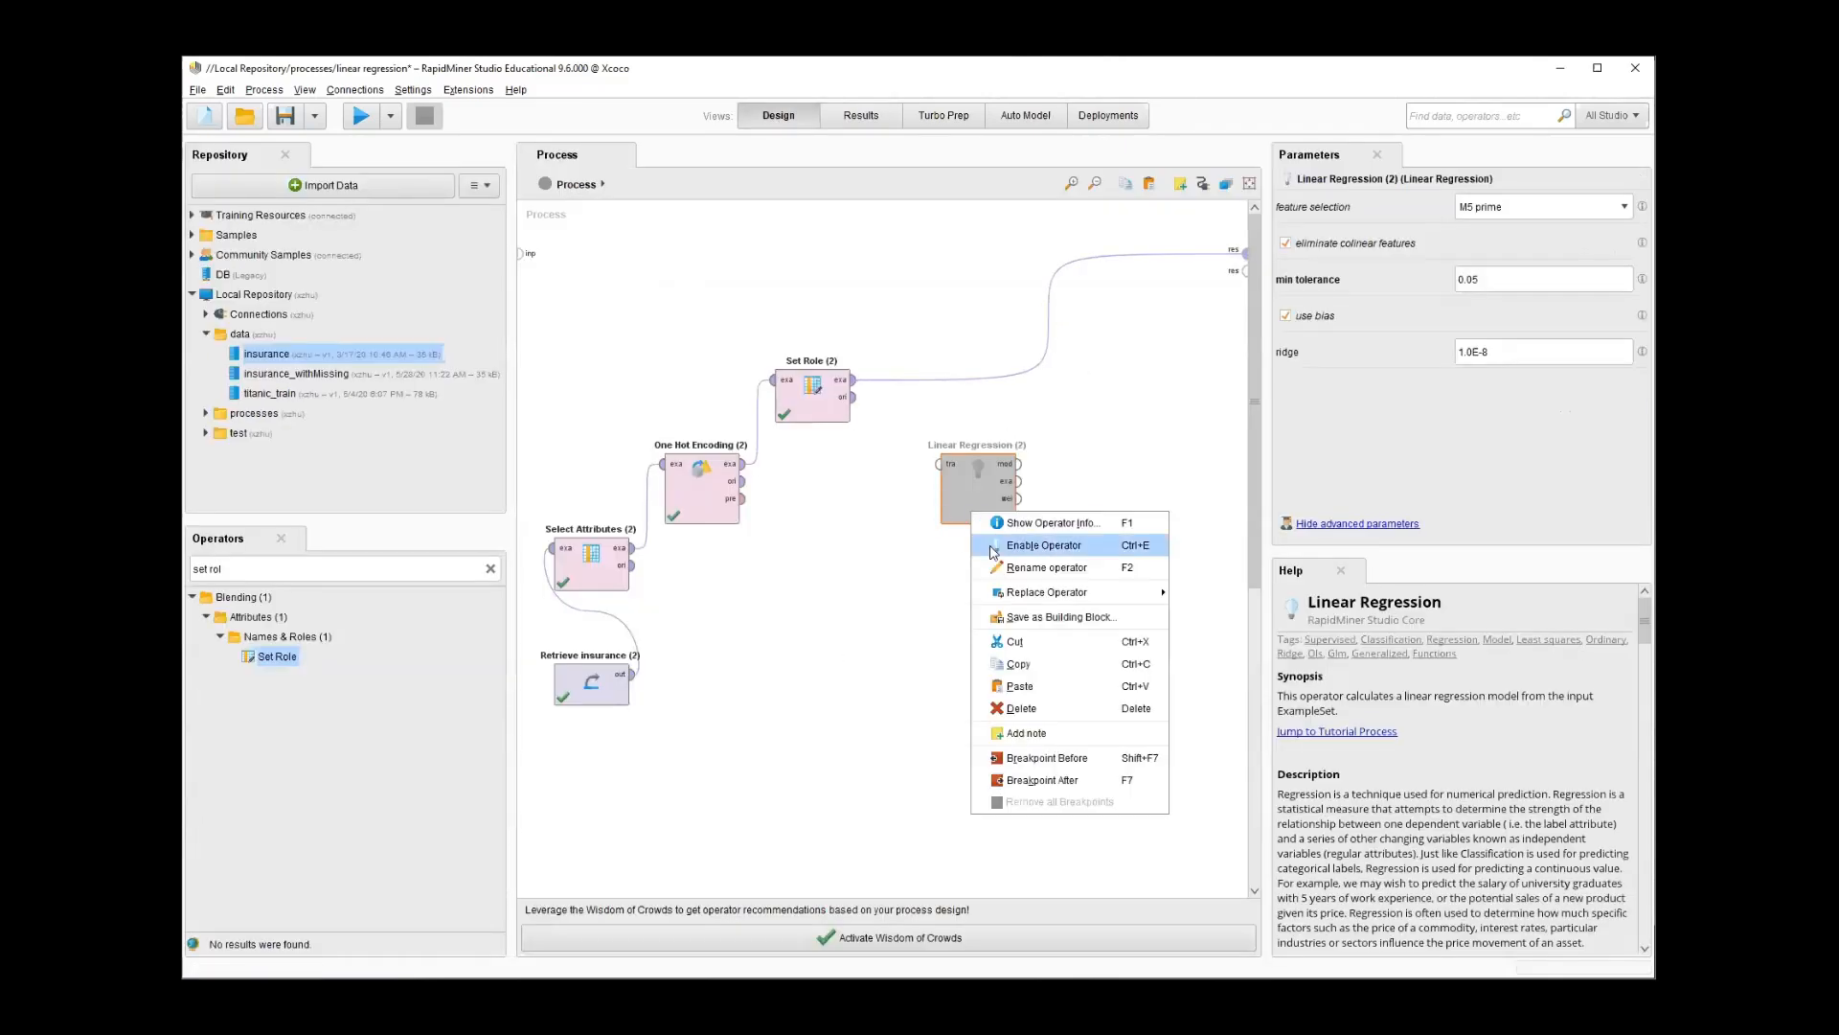
{"action": "left_click", "coordinate": [1043, 545]}
{"action": "left_click_drag", "start_coordinate": [987, 503], "coordinate": [987, 377]}
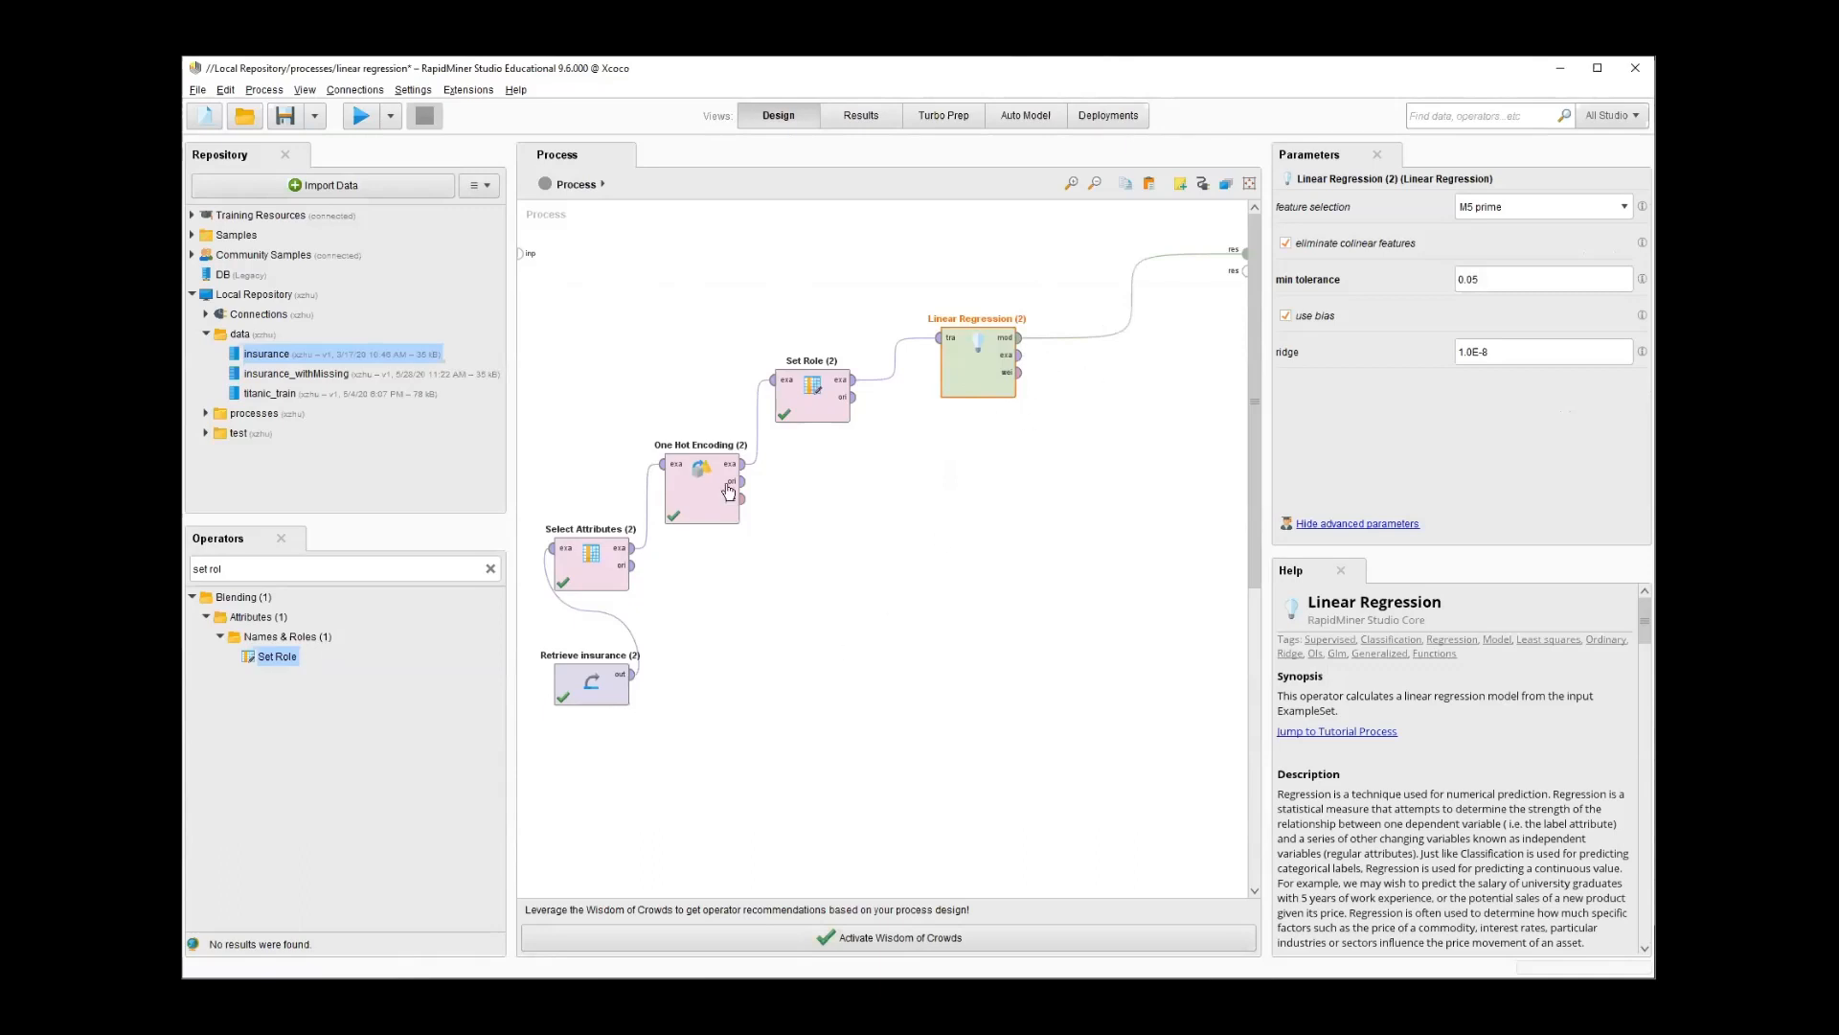
{"action": "left_click", "coordinate": [362, 116]}
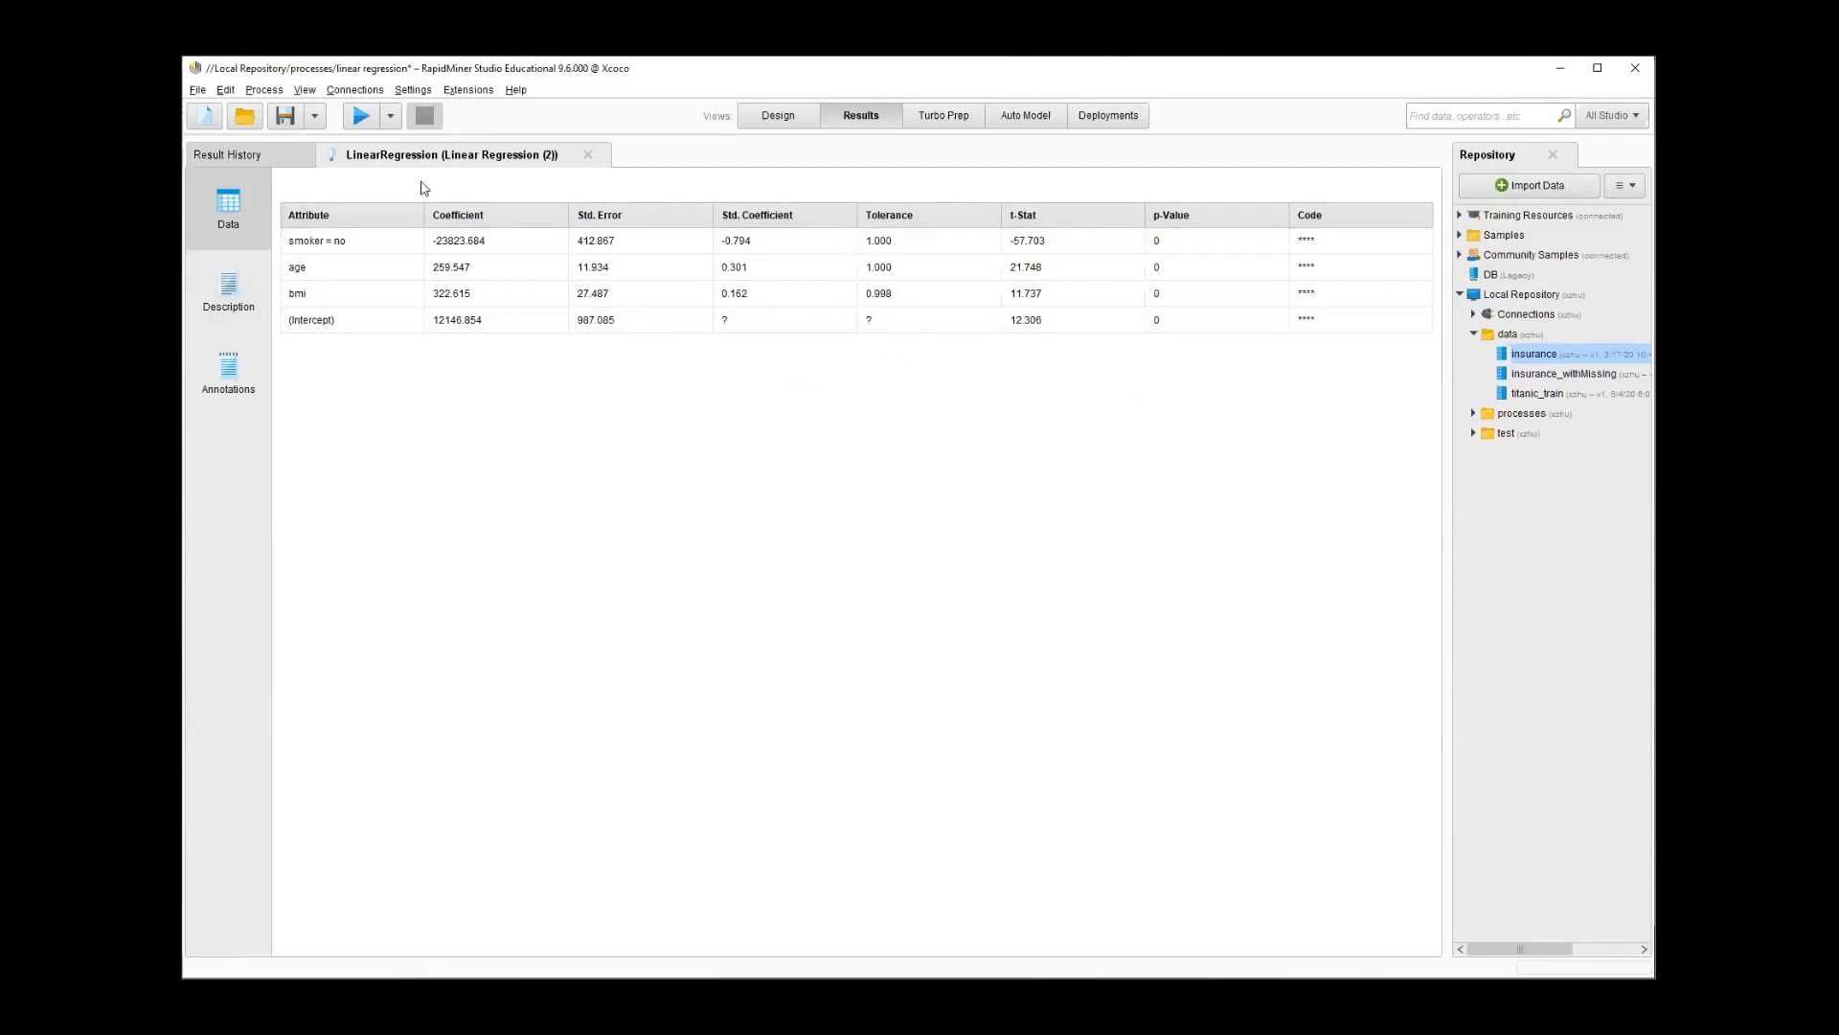
Examine the linear regression model's formula description and its coefficient table
{"action": "left_click", "coordinate": [229, 309]}
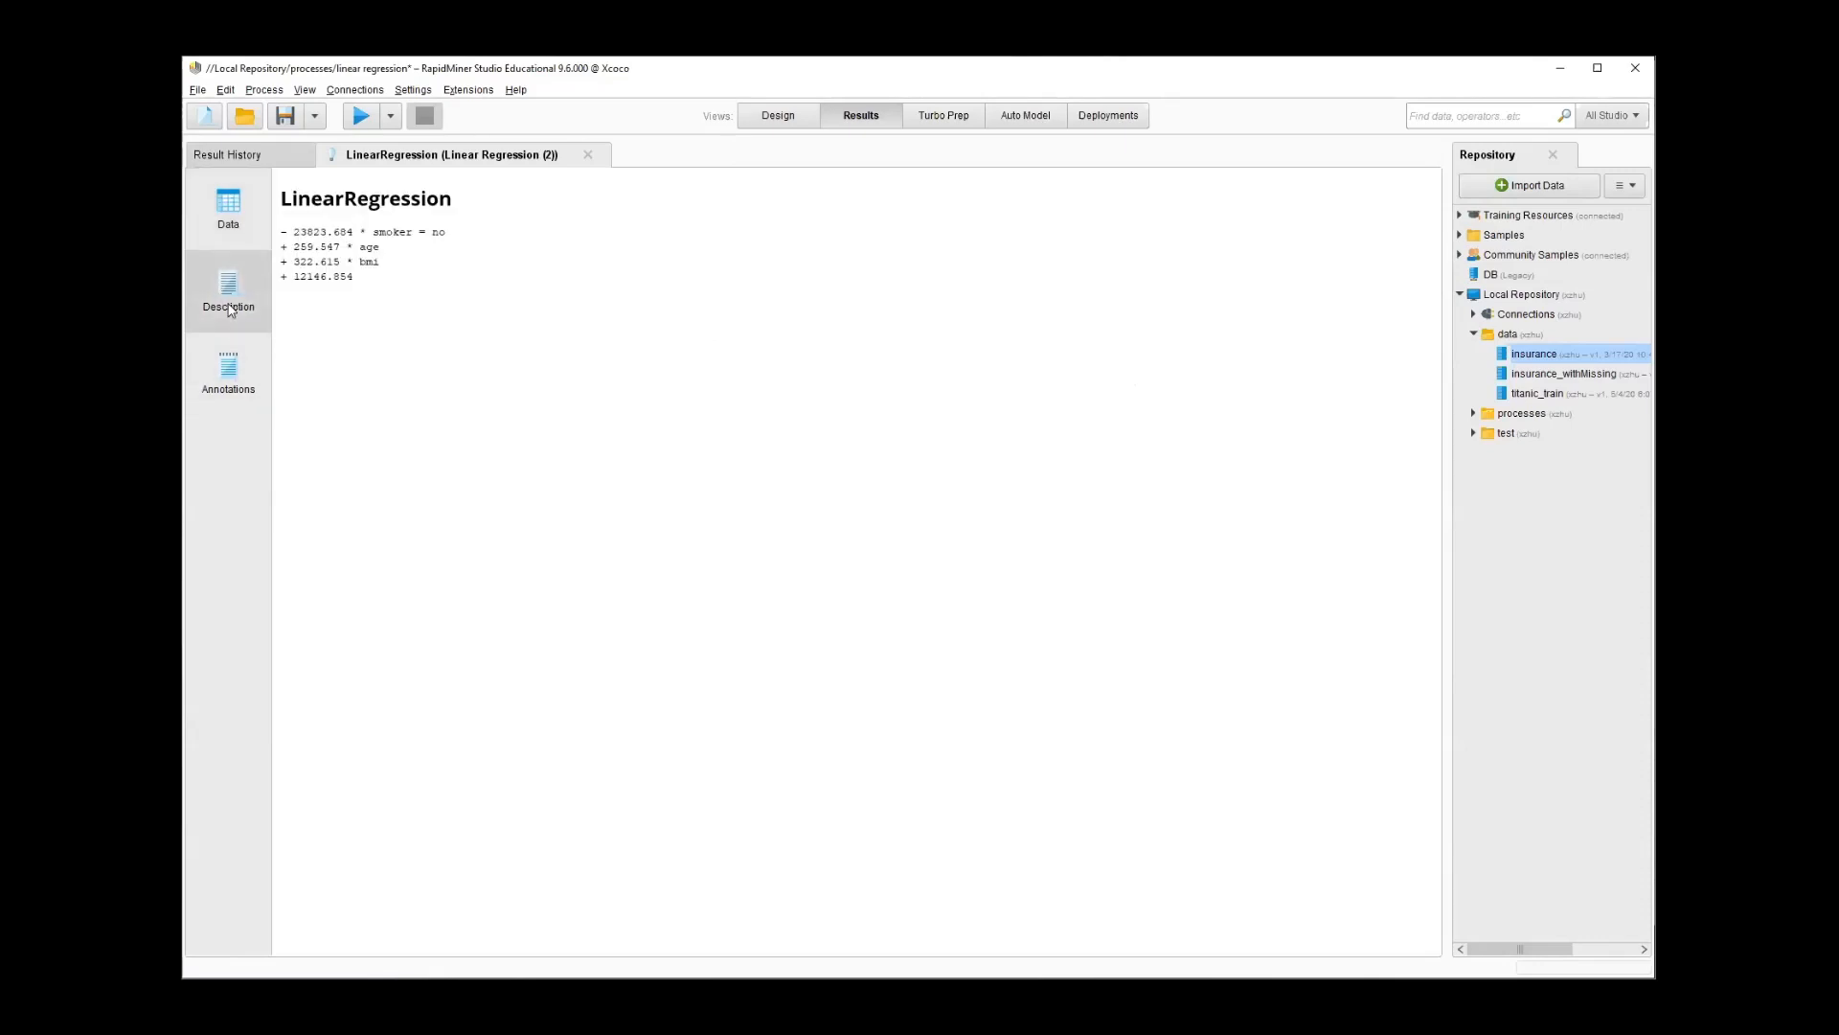
{"action": "left_click", "coordinate": [222, 230]}
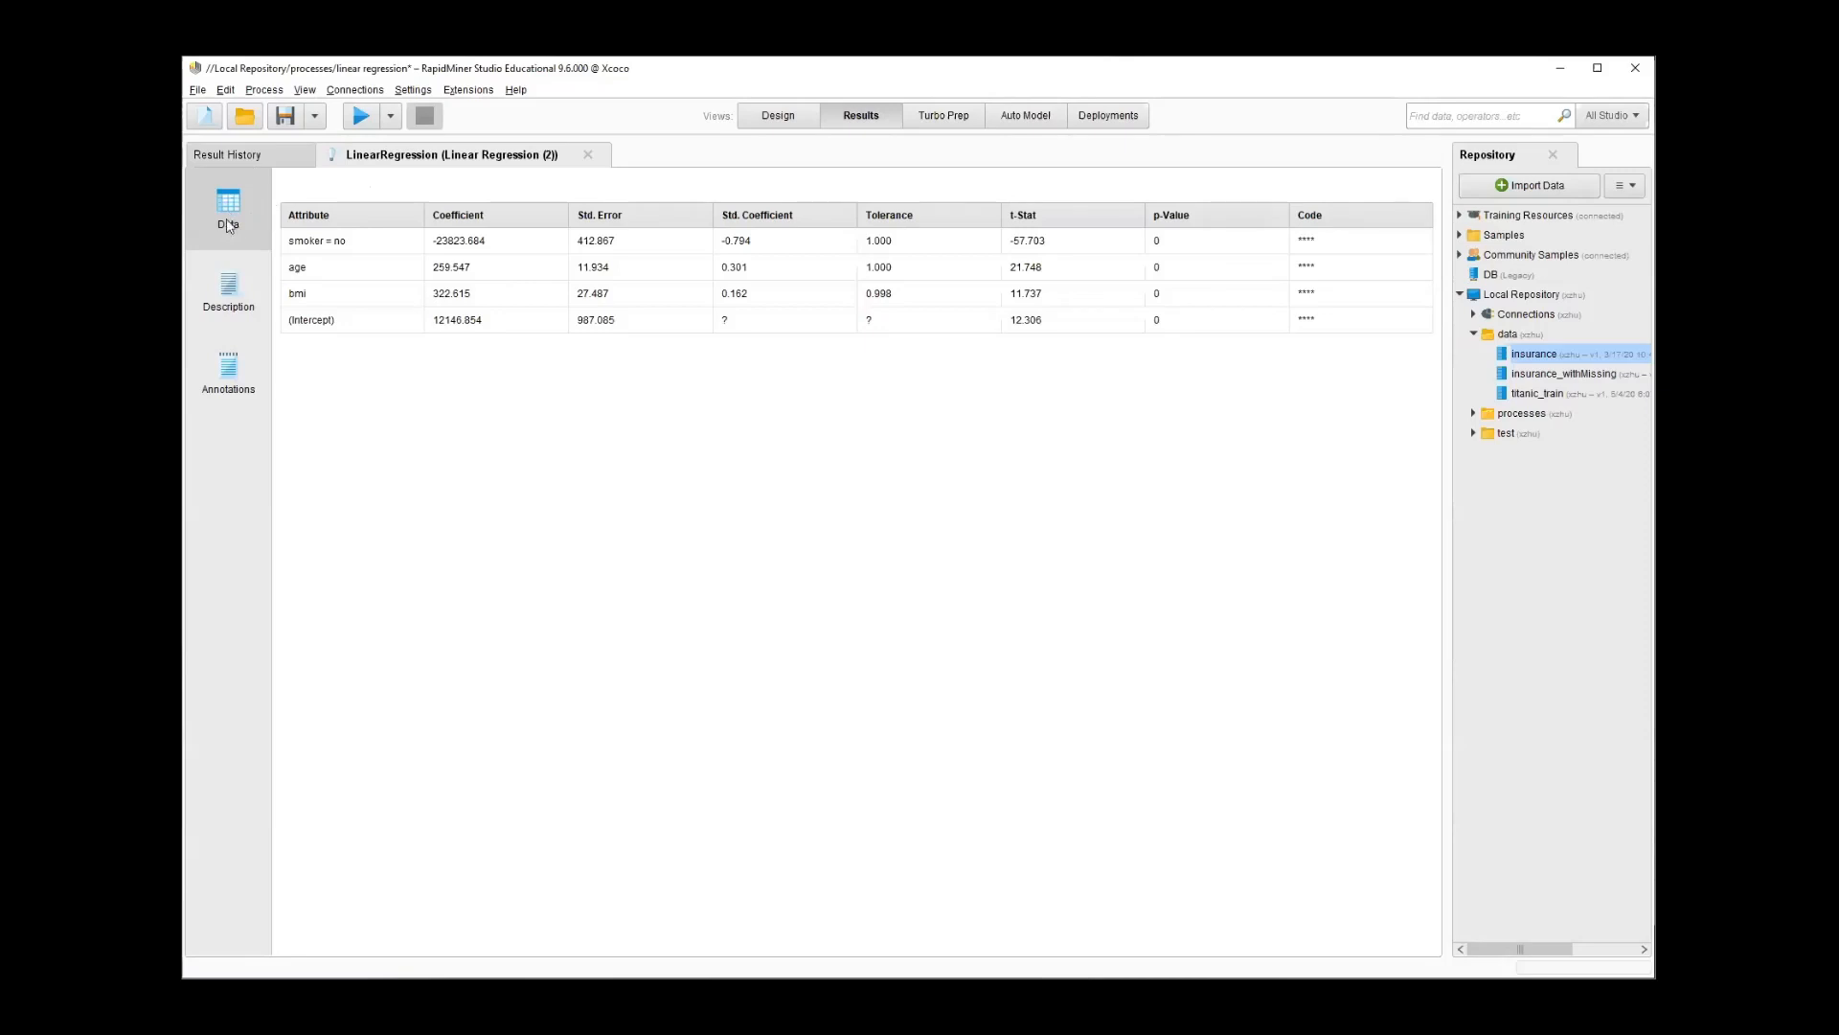
{"action": "left_click", "coordinate": [238, 316]}
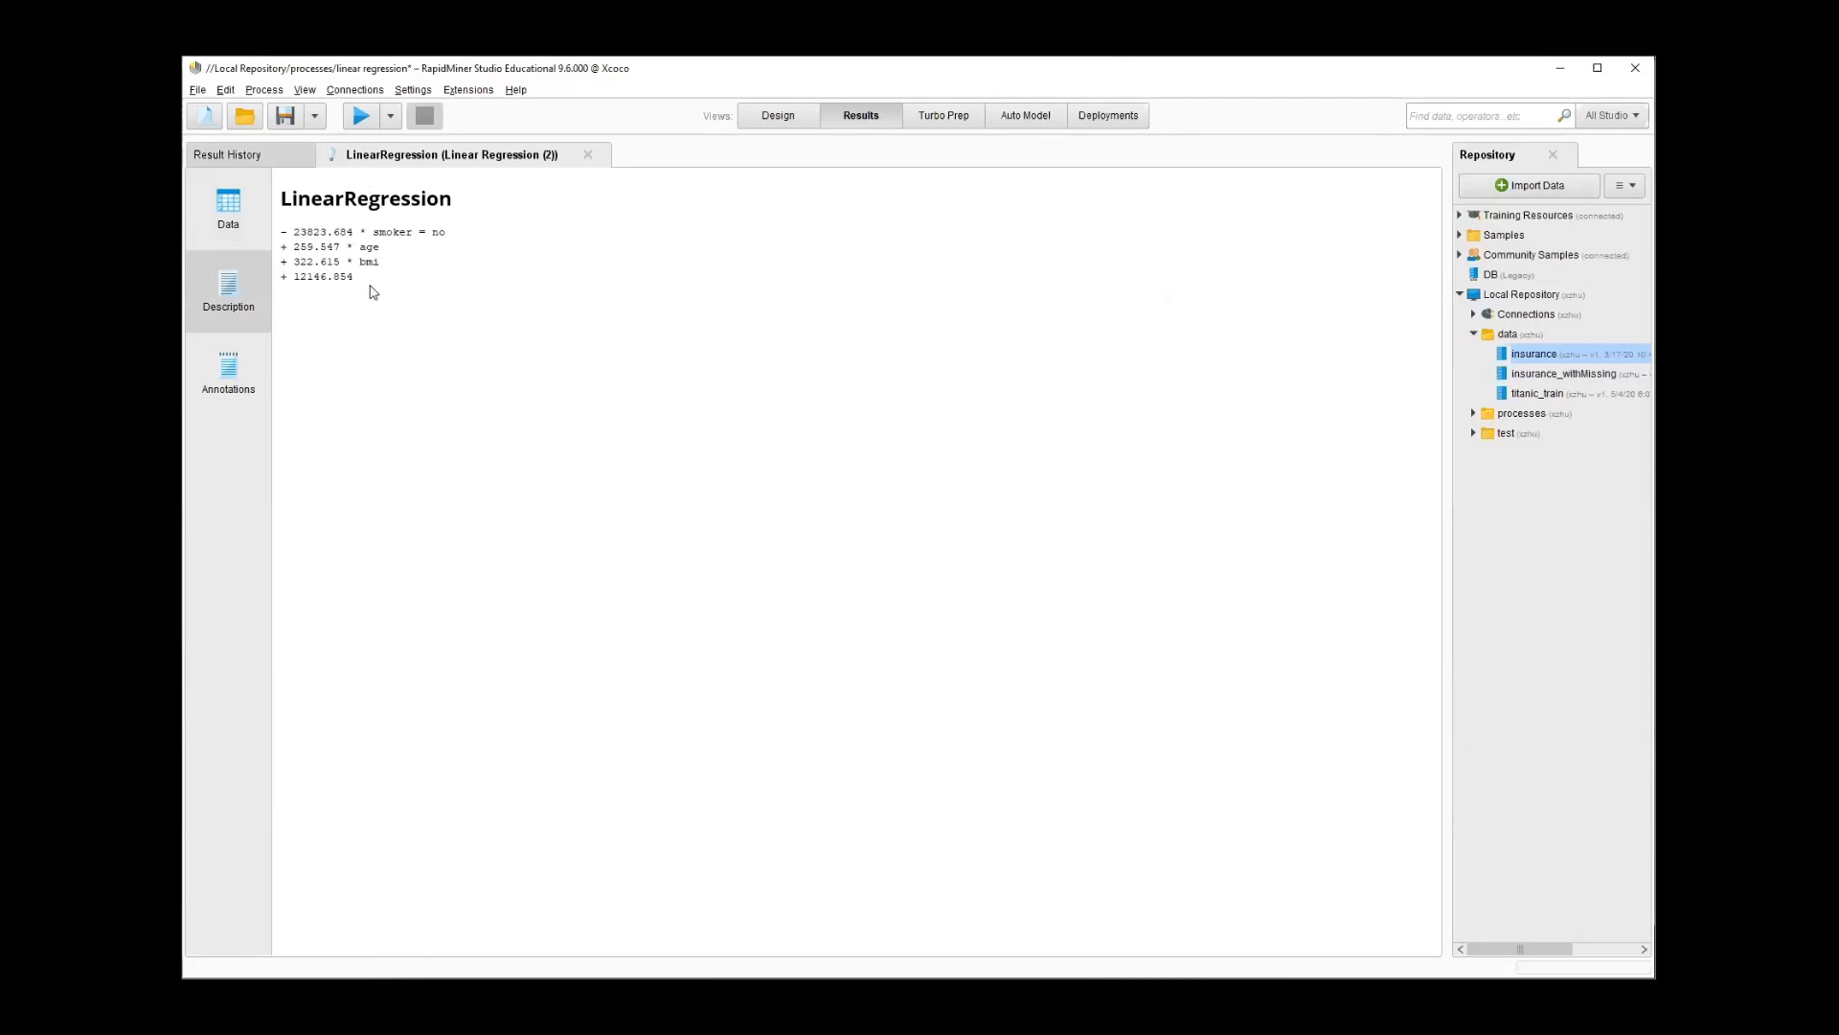
Shift Linear Regression, Set Role and One Hot Encoding on the process canvas to free space after the model
{"action": "left_click", "coordinate": [778, 116]}
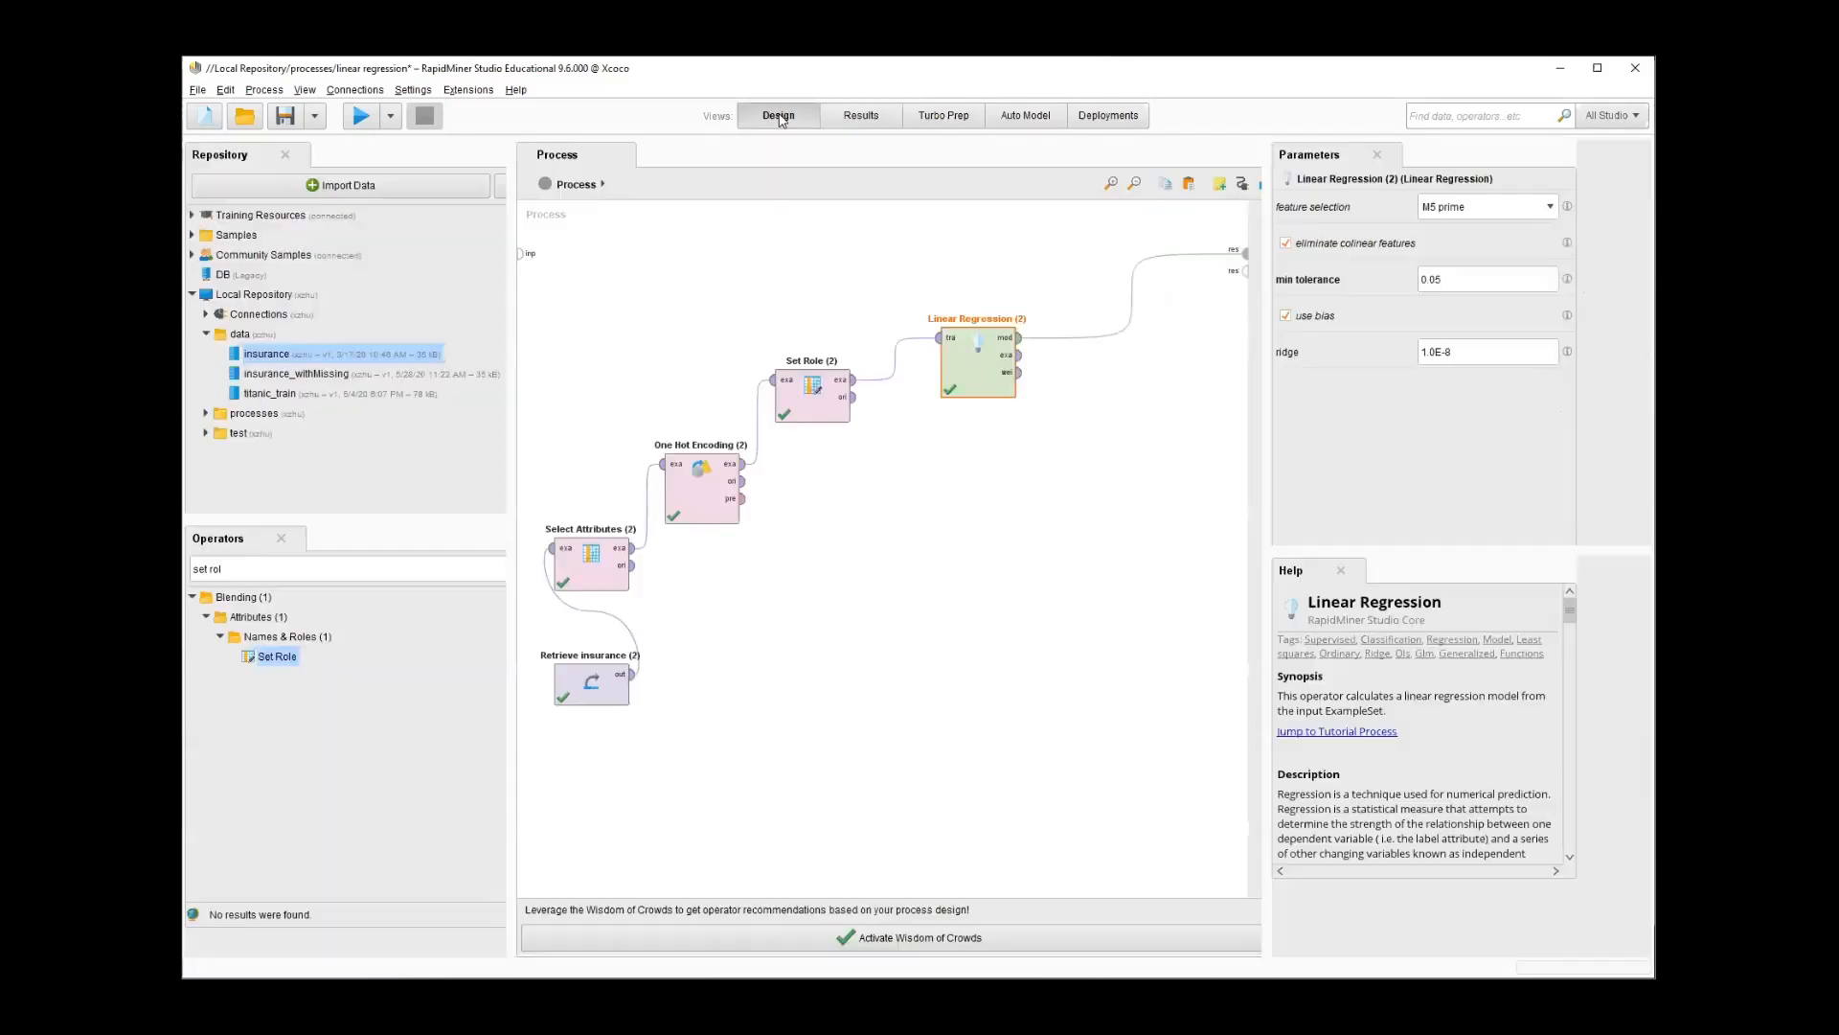
{"action": "left_click", "coordinate": [921, 513]}
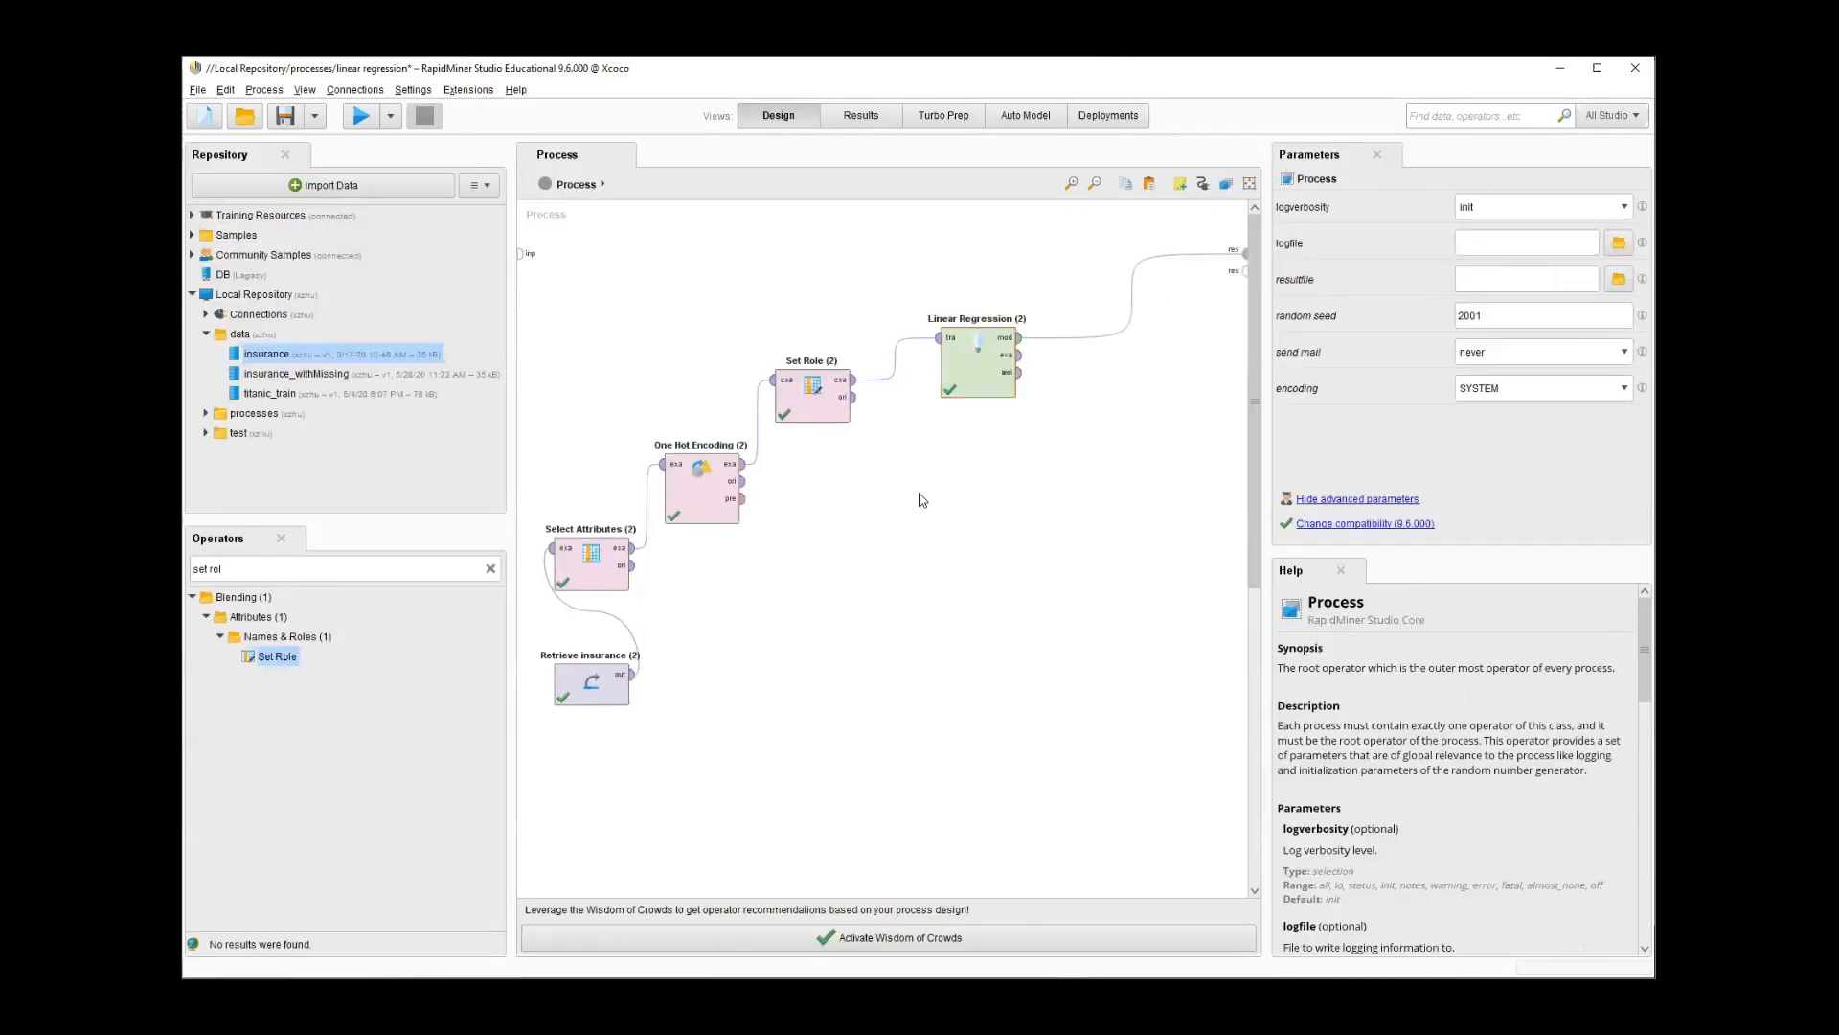
{"action": "left_click", "coordinate": [999, 370]}
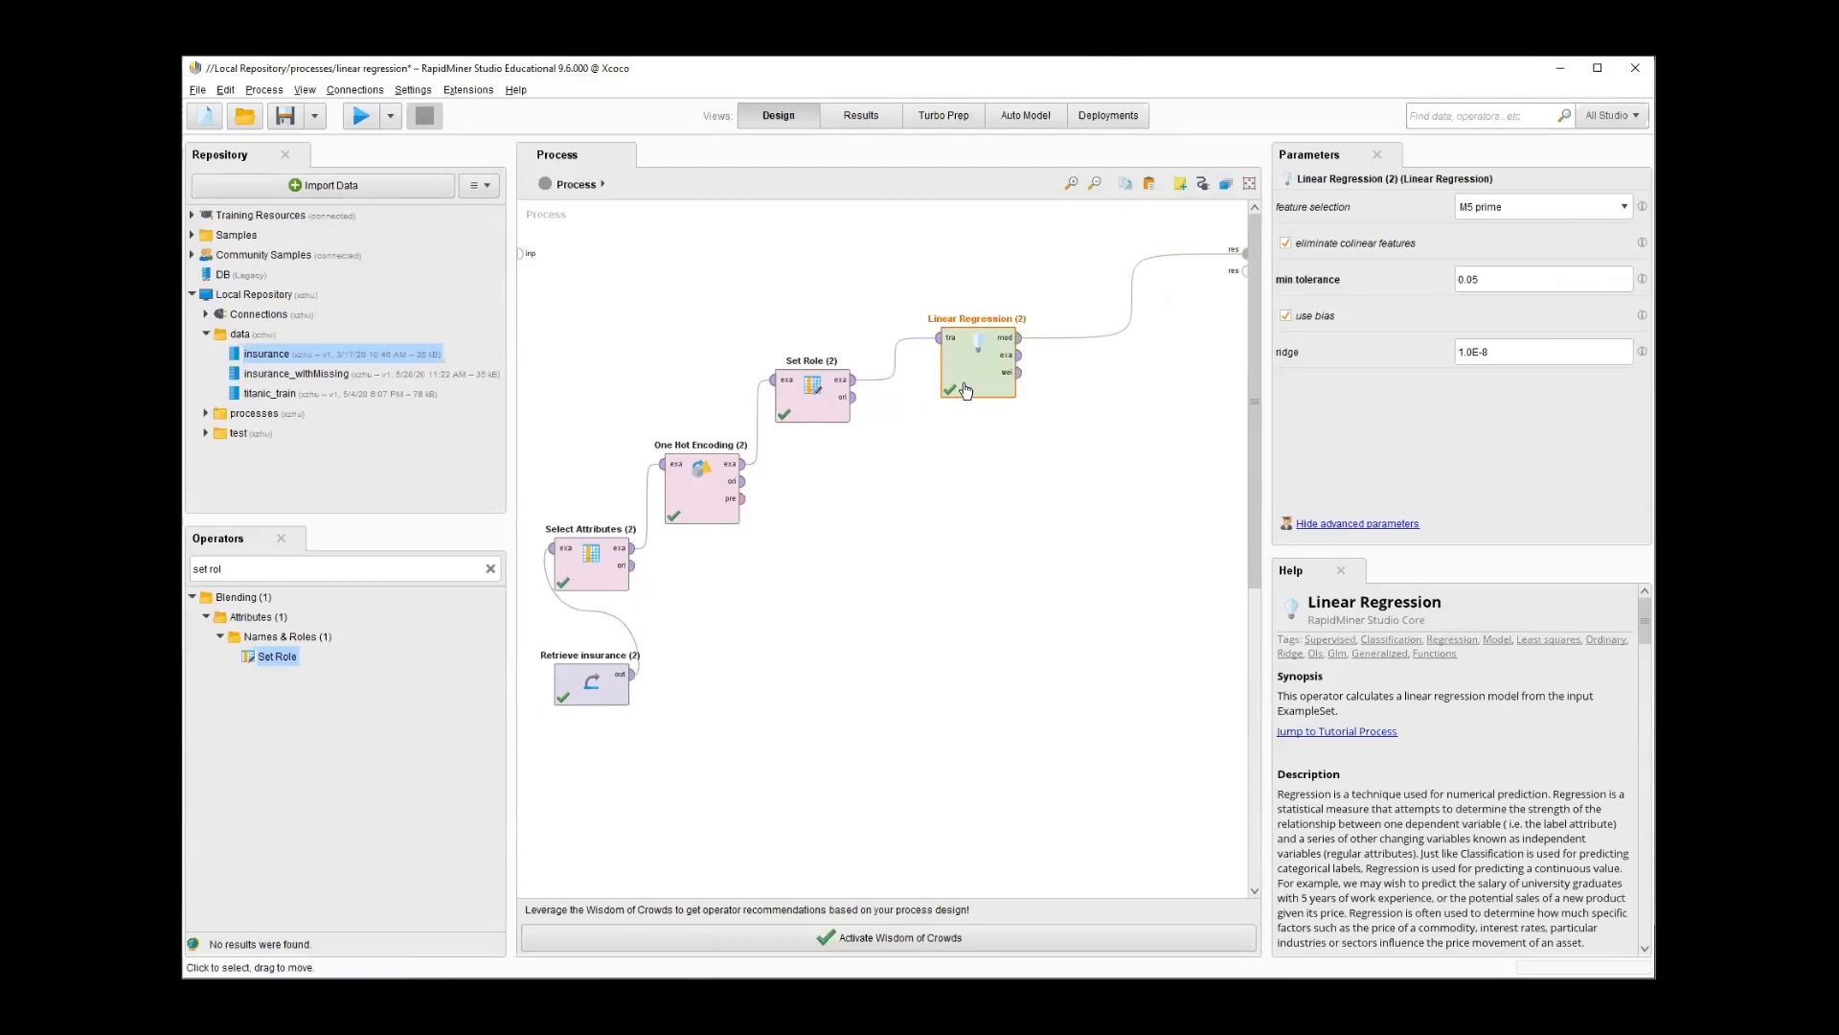
{"action": "left_click_drag", "start_coordinate": [965, 388], "coordinate": [791, 422]}
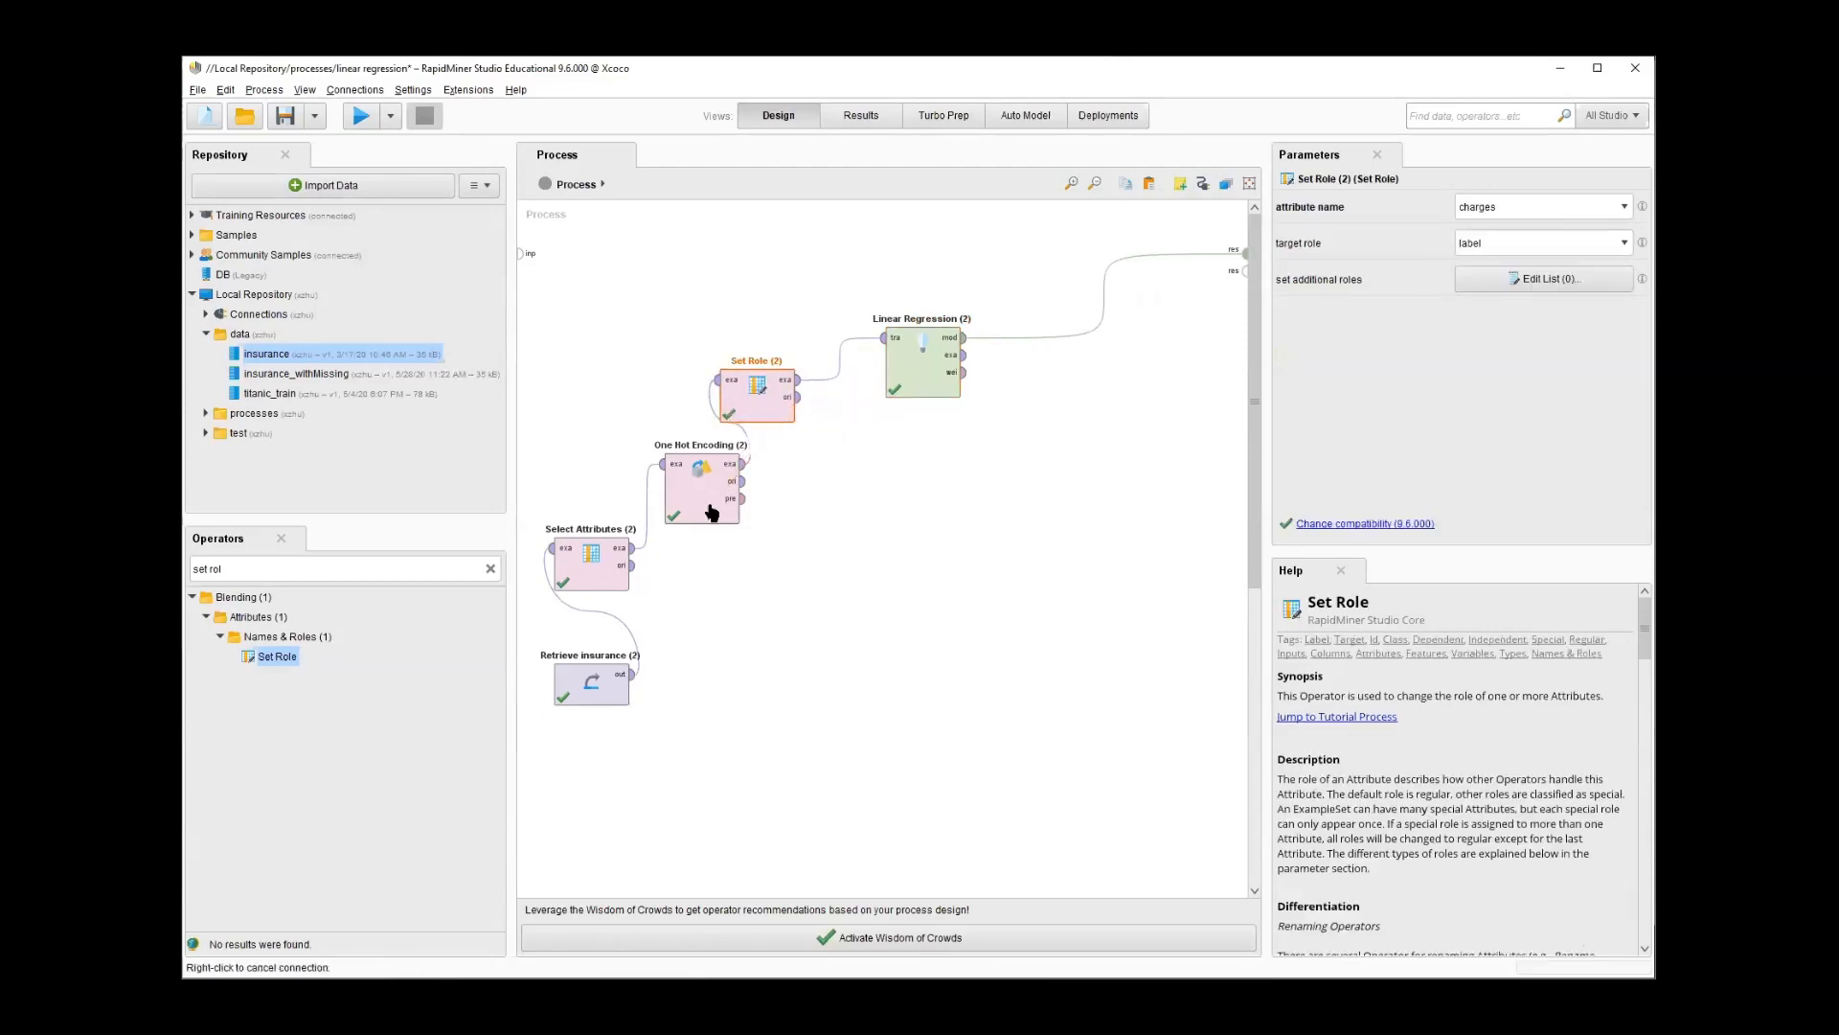
{"action": "left_click_drag", "start_coordinate": [714, 517], "coordinate": [659, 475]}
{"action": "left_click", "coordinate": [847, 556]}
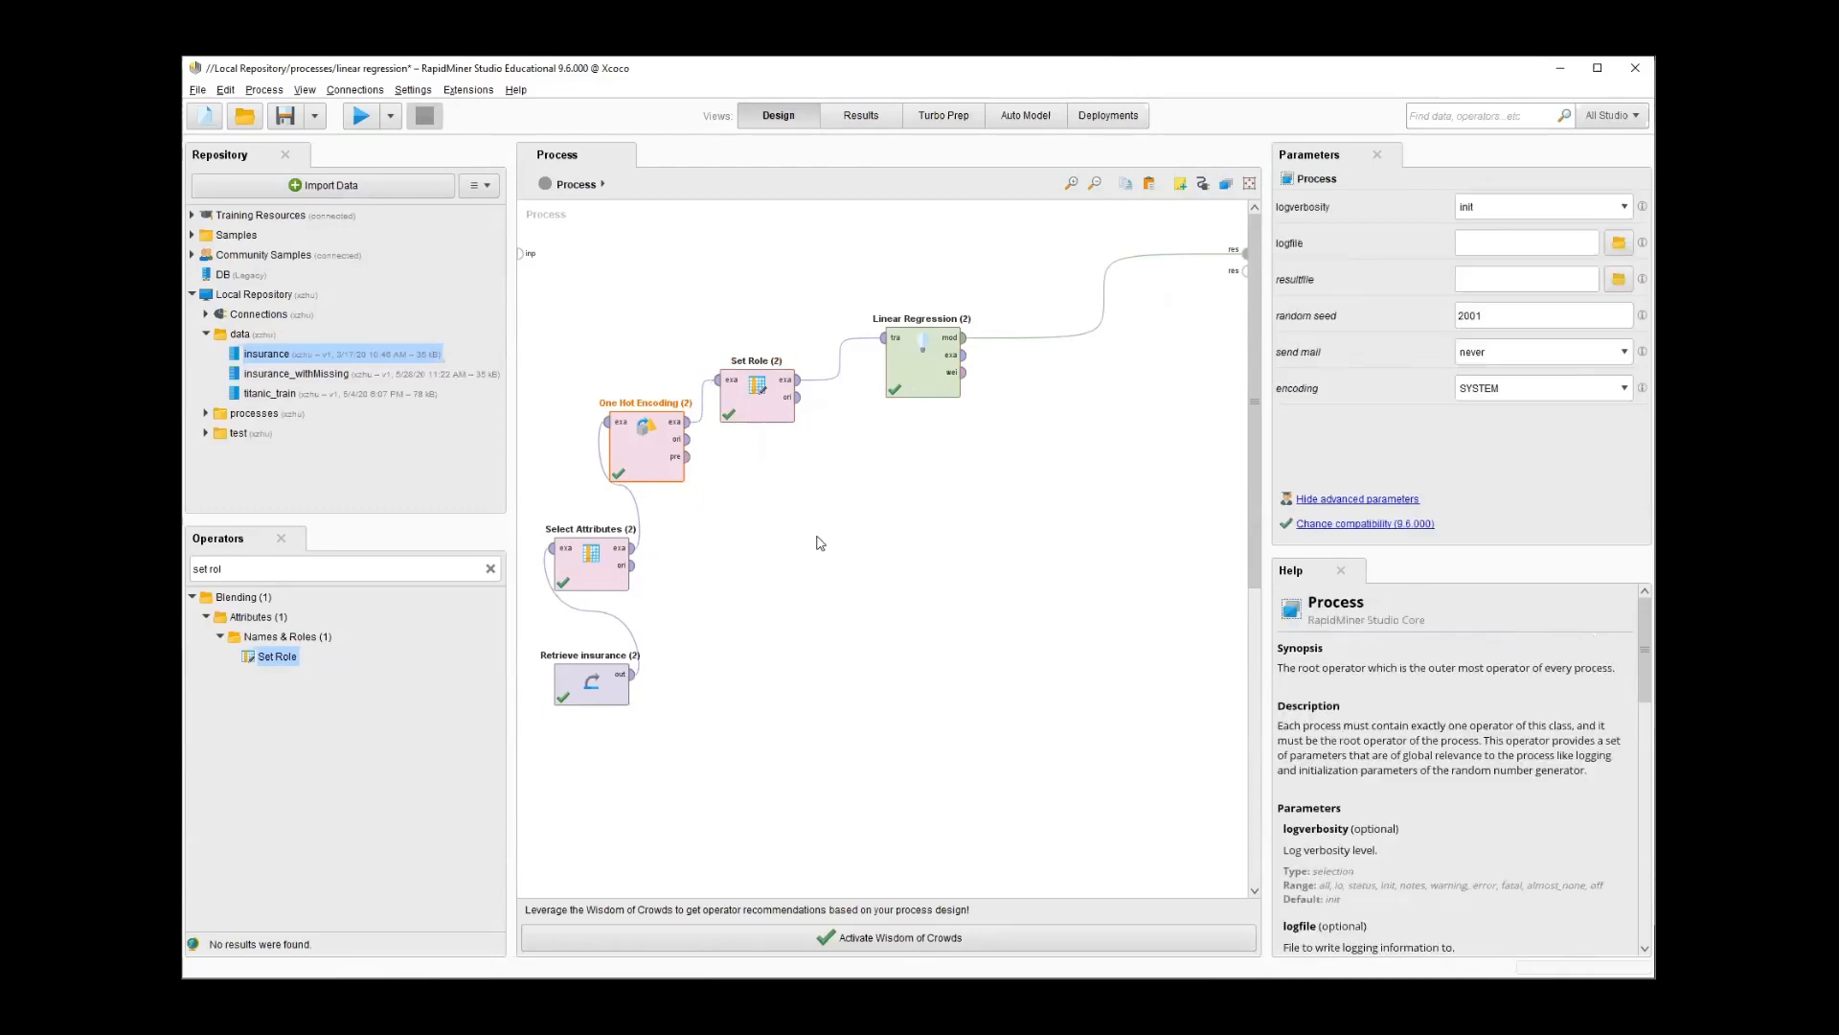
Insert Apply Model after Linear Regression and feed the regression's example output into its unlabelled data input
{"action": "left_click", "coordinate": [921, 385]}
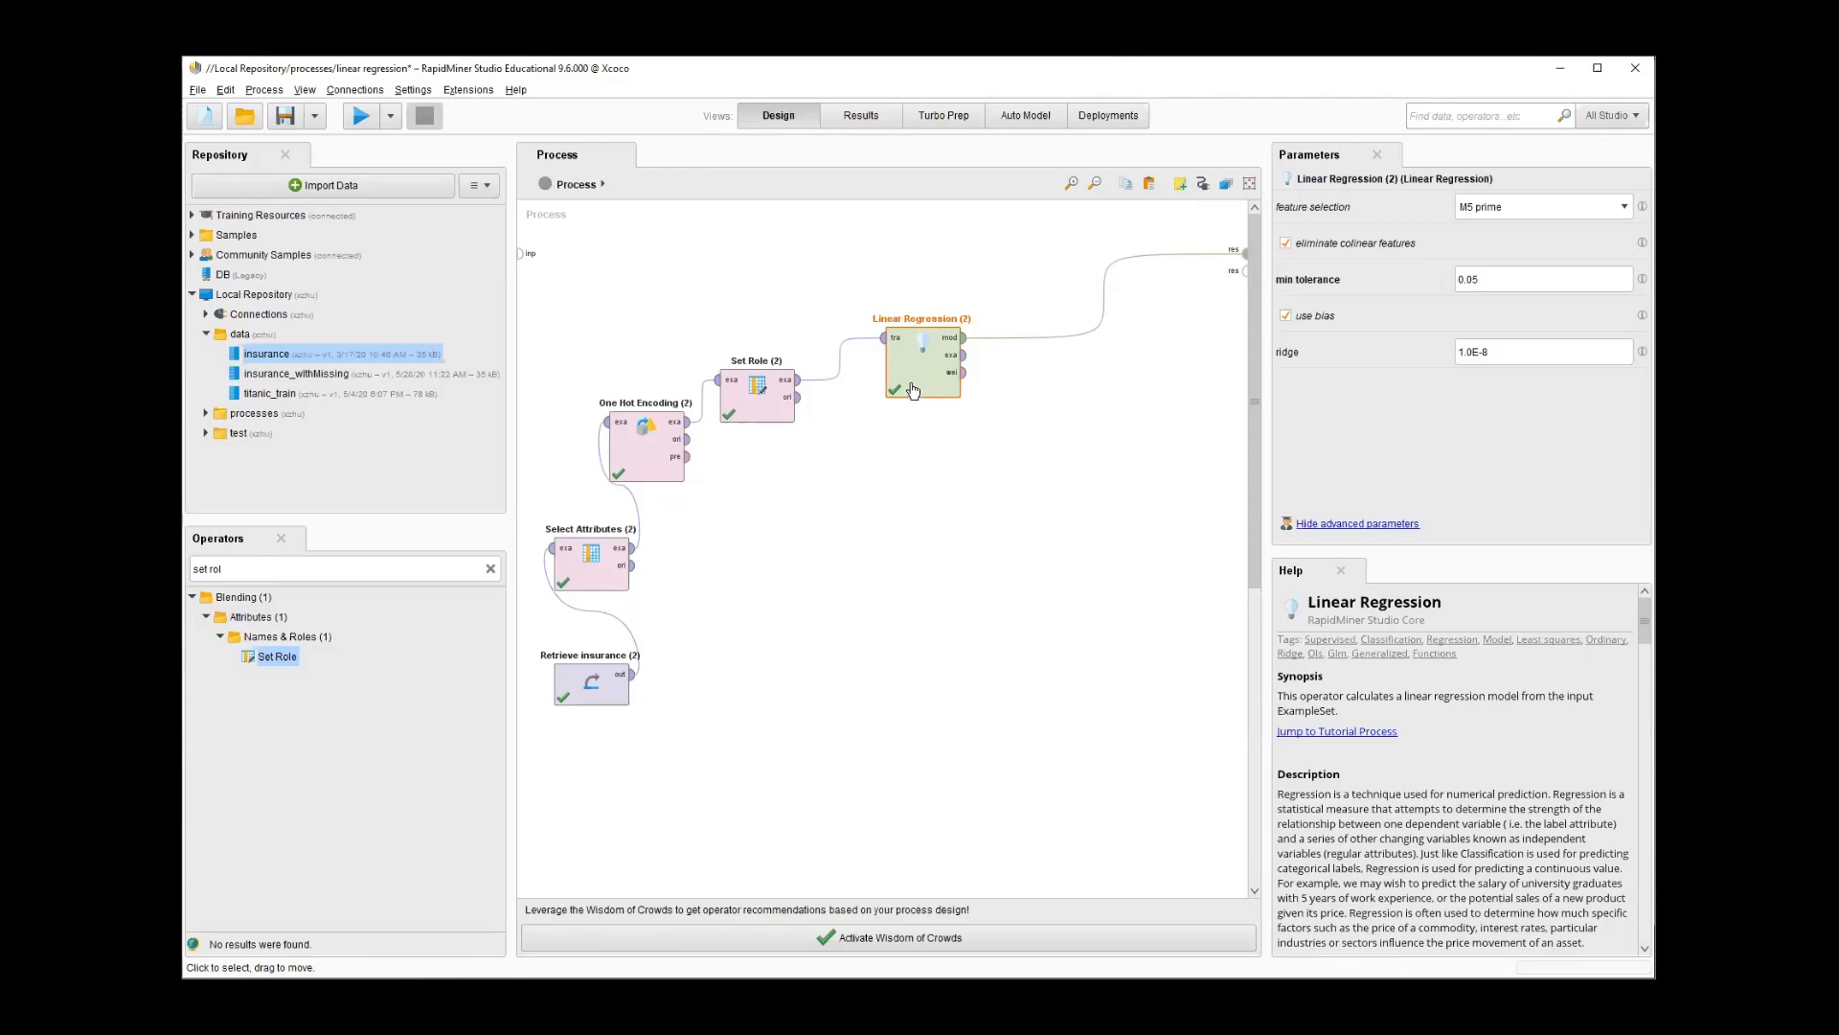
{"action": "left_click", "coordinate": [490, 568]}
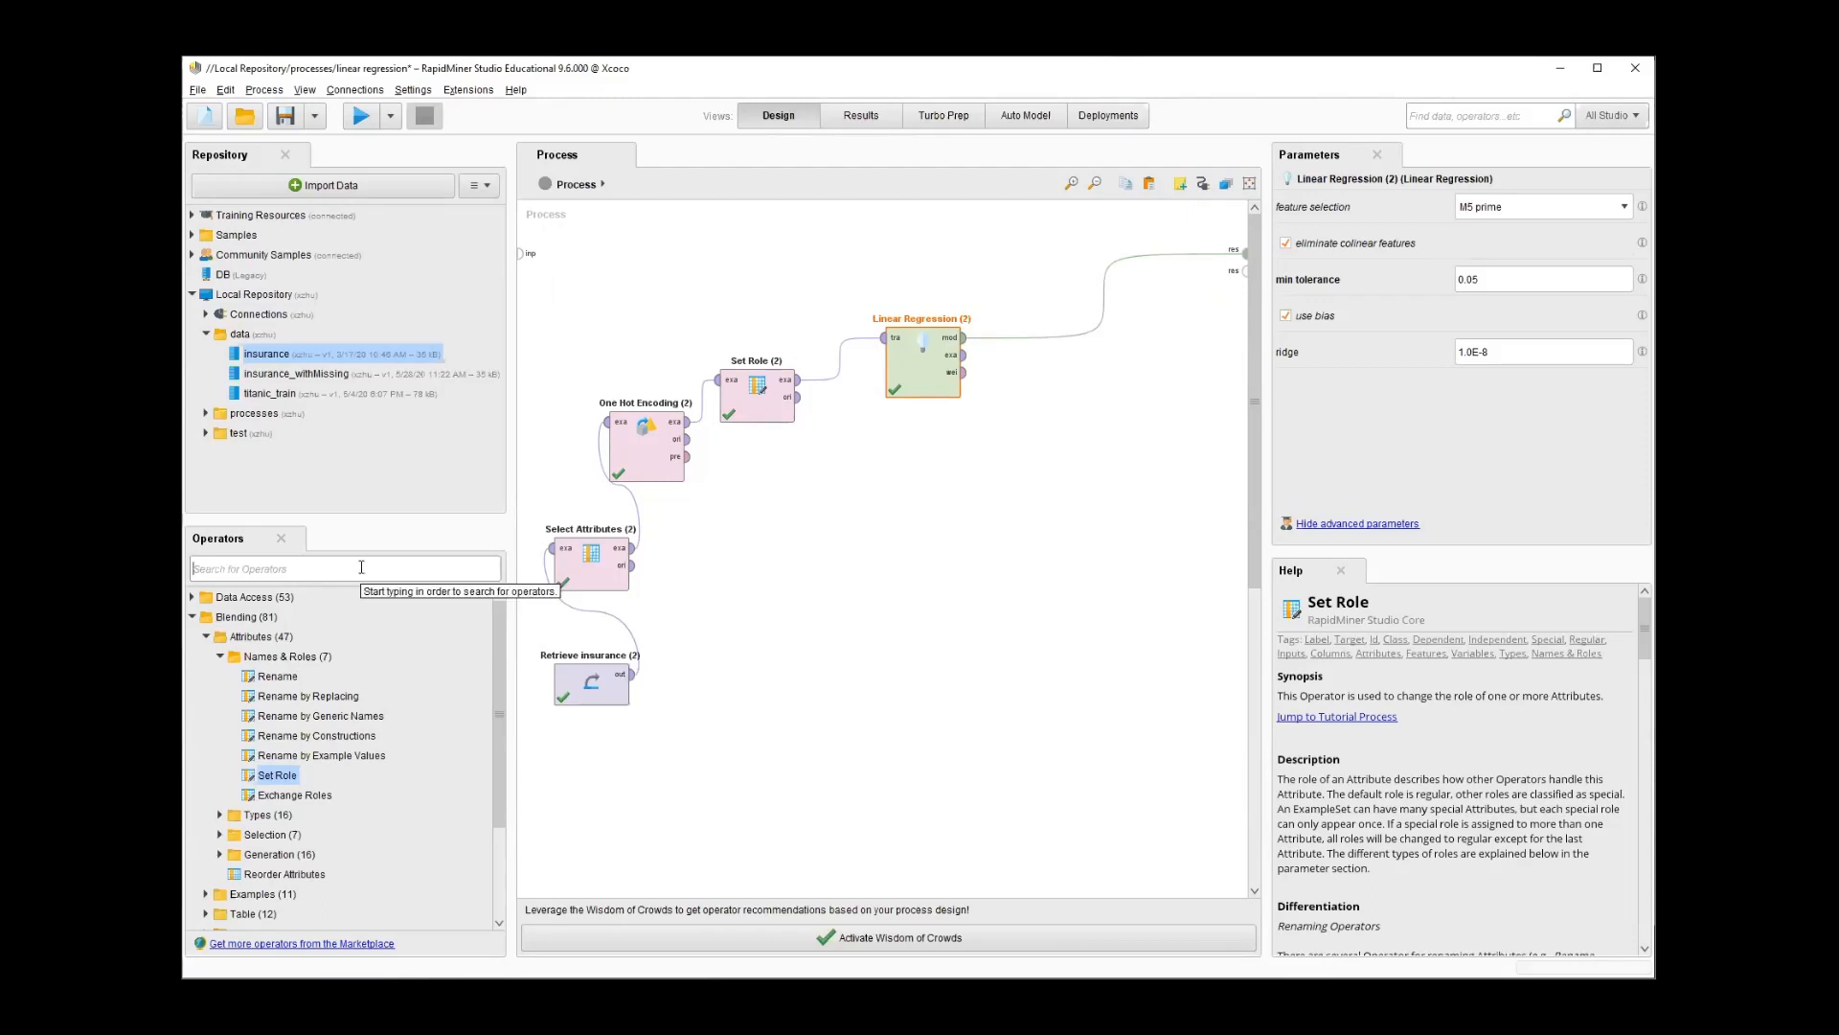
{"action": "type", "text": "apply"}
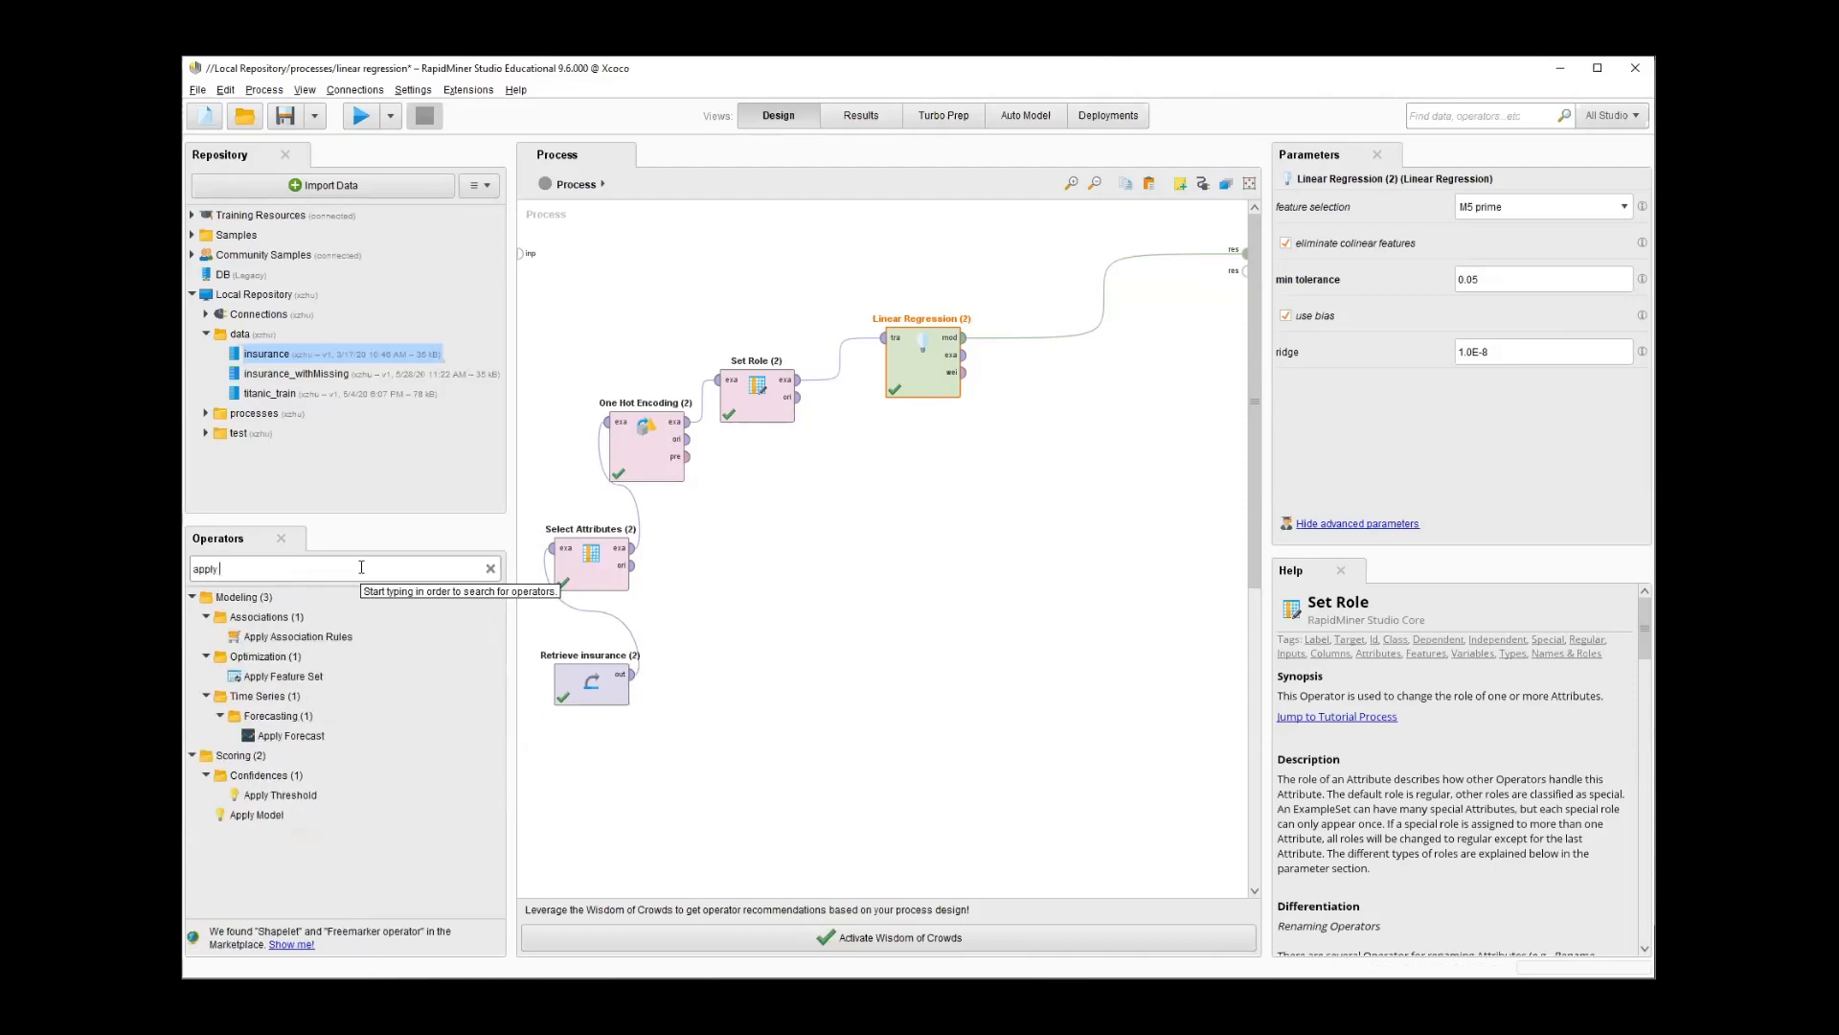
{"action": "left_click_drag", "start_coordinate": [257, 814], "coordinate": [1084, 343]}
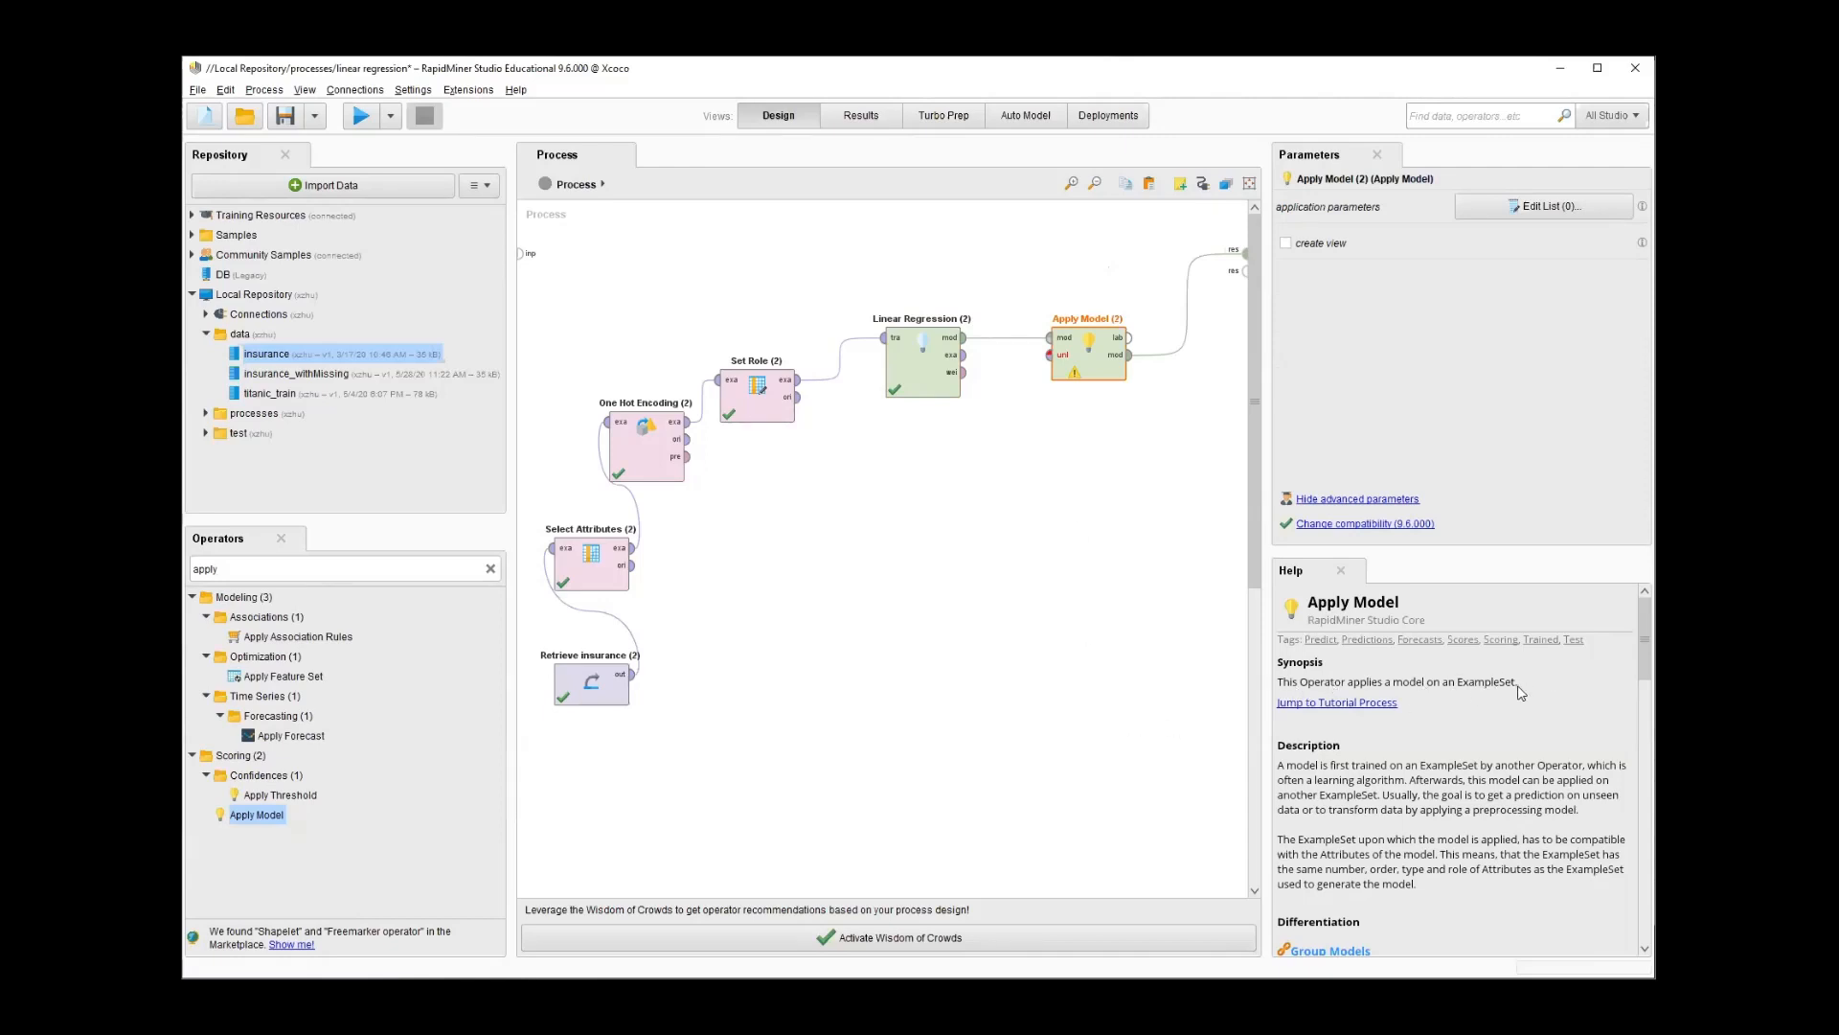
{"action": "left_click_drag", "start_coordinate": [1518, 684], "coordinate": [1423, 687]}
{"action": "left_click", "coordinate": [1426, 685]}
{"action": "left_click_drag", "start_coordinate": [963, 355], "coordinate": [1049, 355]}
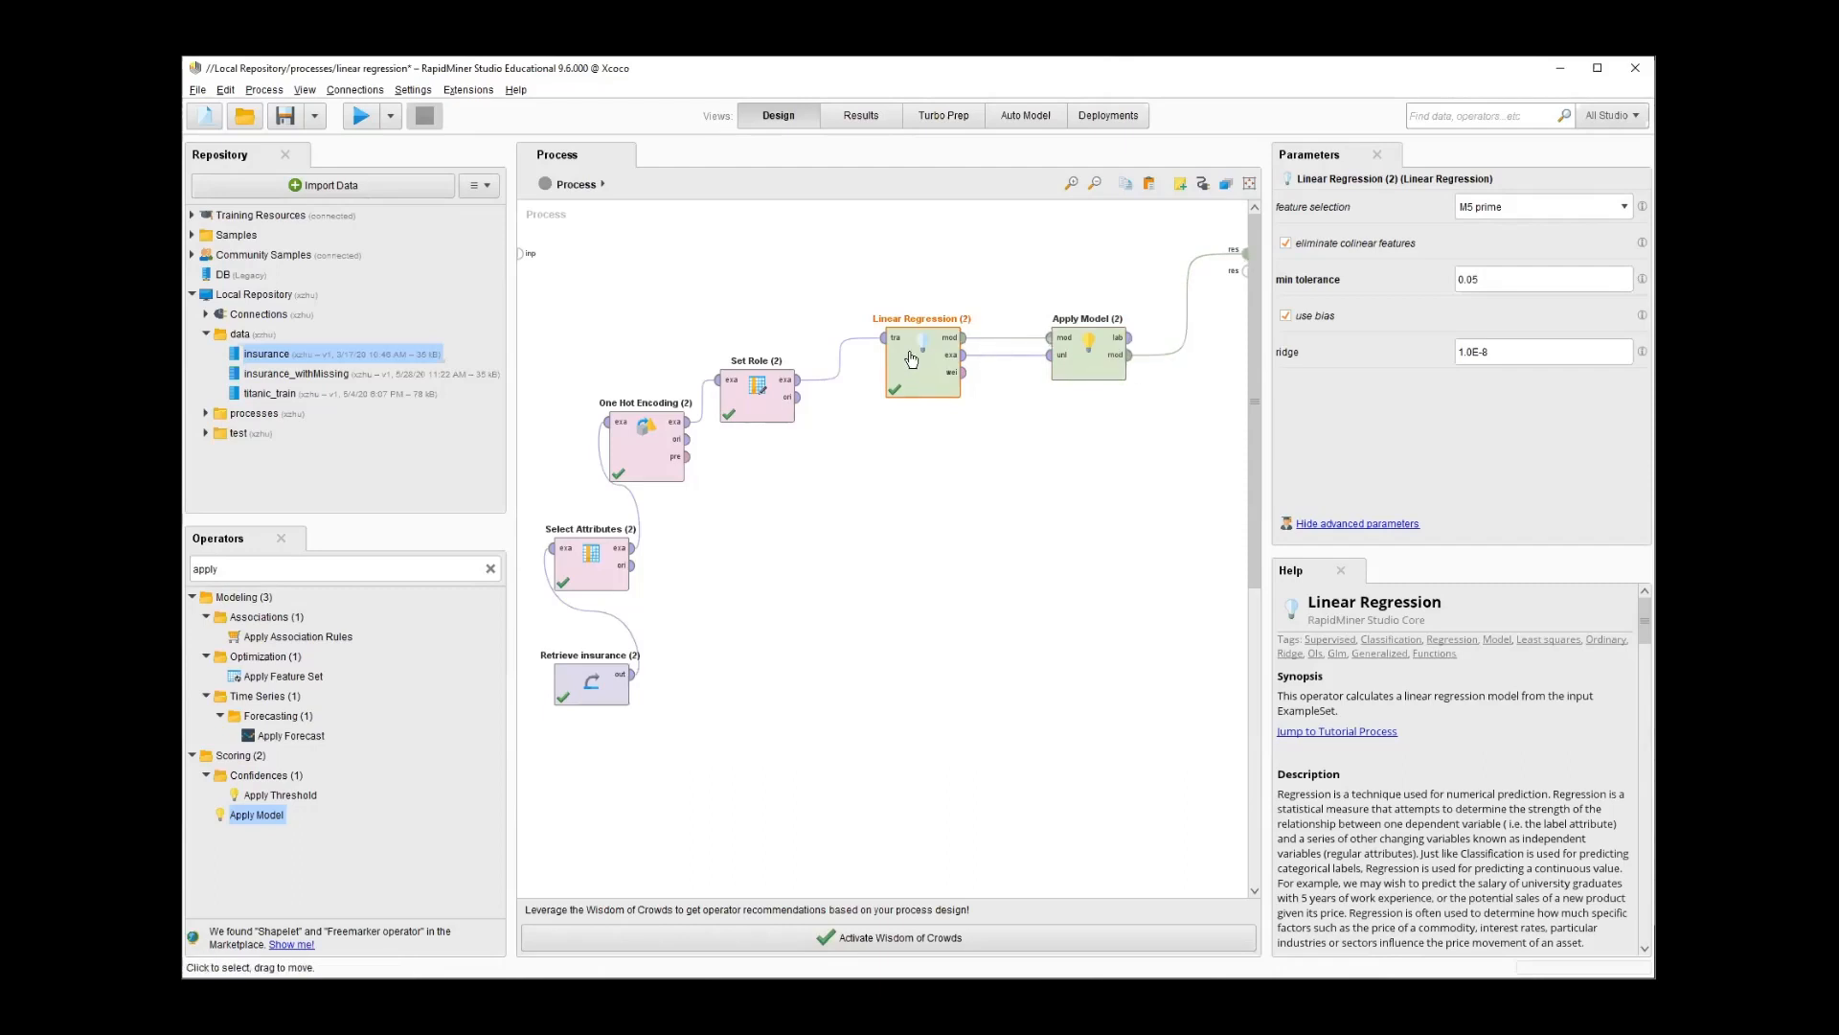
Connect Apply Model's labelled data output to the second result port and run the process
{"action": "left_click", "coordinate": [1119, 362]}
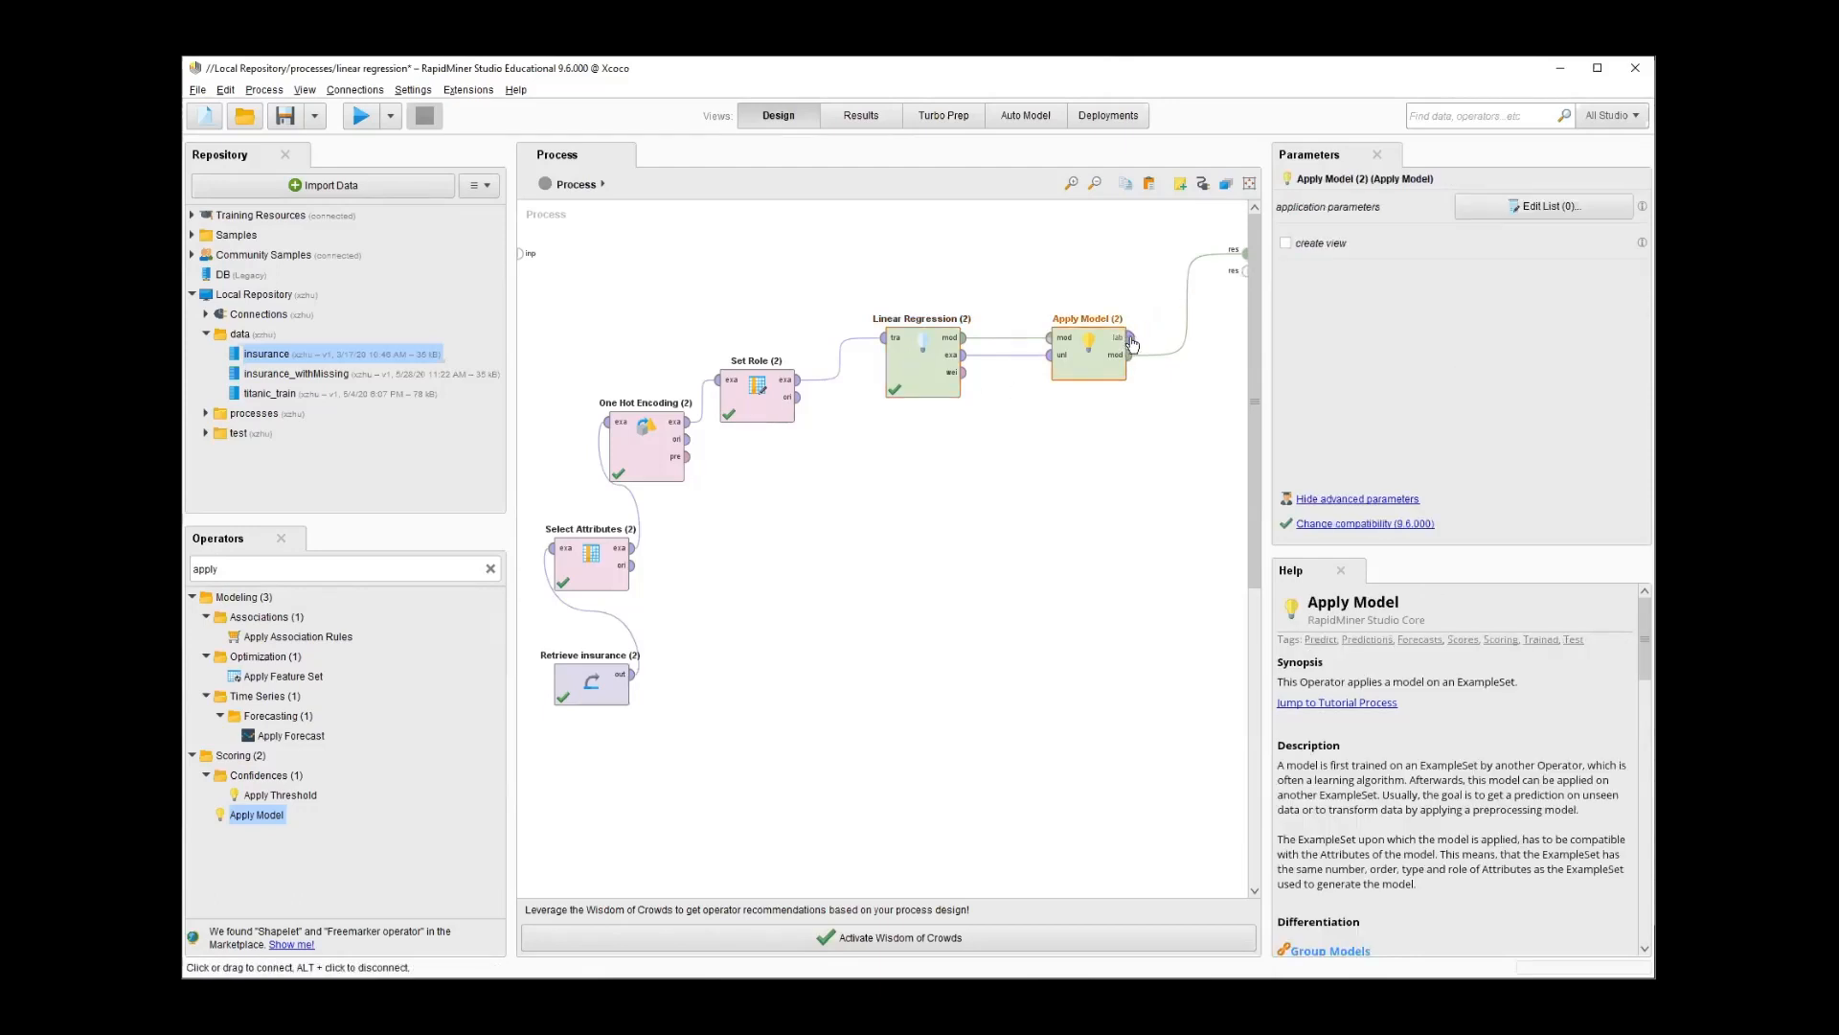
{"action": "left_click", "coordinate": [1130, 337]}
{"action": "left_click", "coordinate": [1244, 272]}
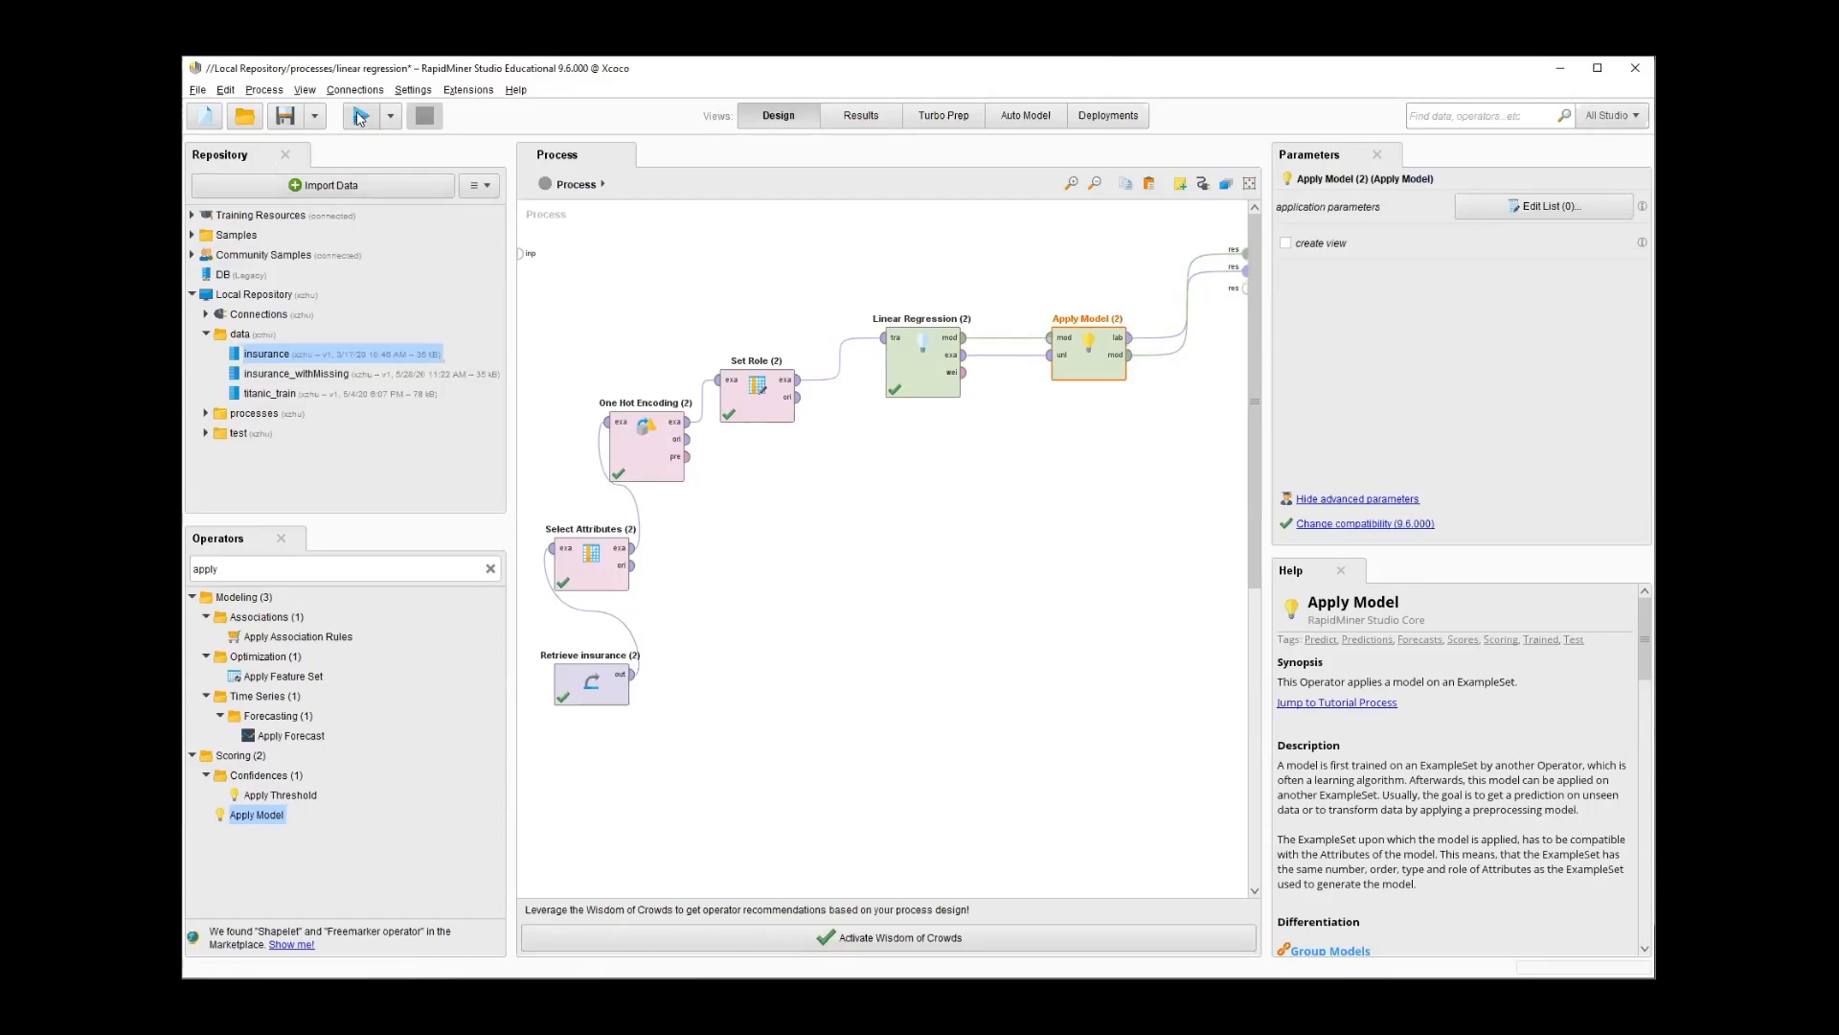
{"action": "left_click", "coordinate": [359, 116]}
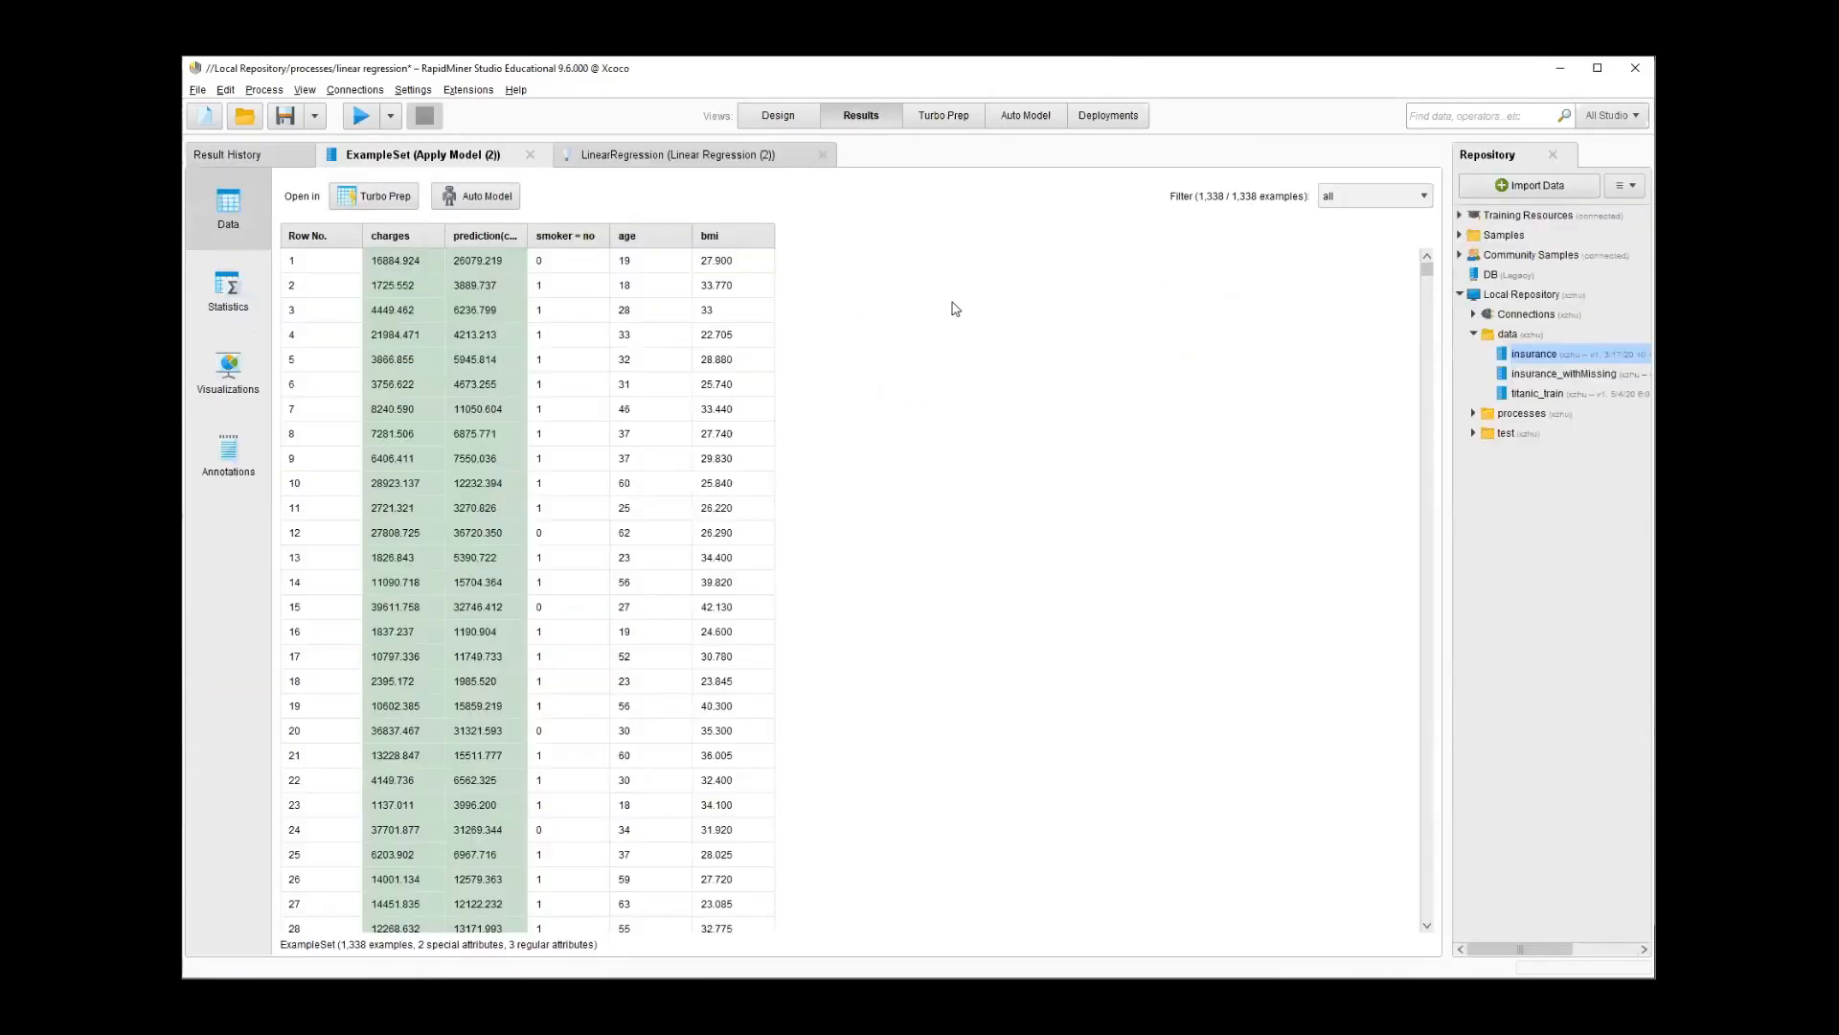
Compare the model and example set results, widening the prediction(charges) column to read its full heading
{"action": "left_click", "coordinate": [663, 156]}
{"action": "left_click", "coordinate": [428, 156]}
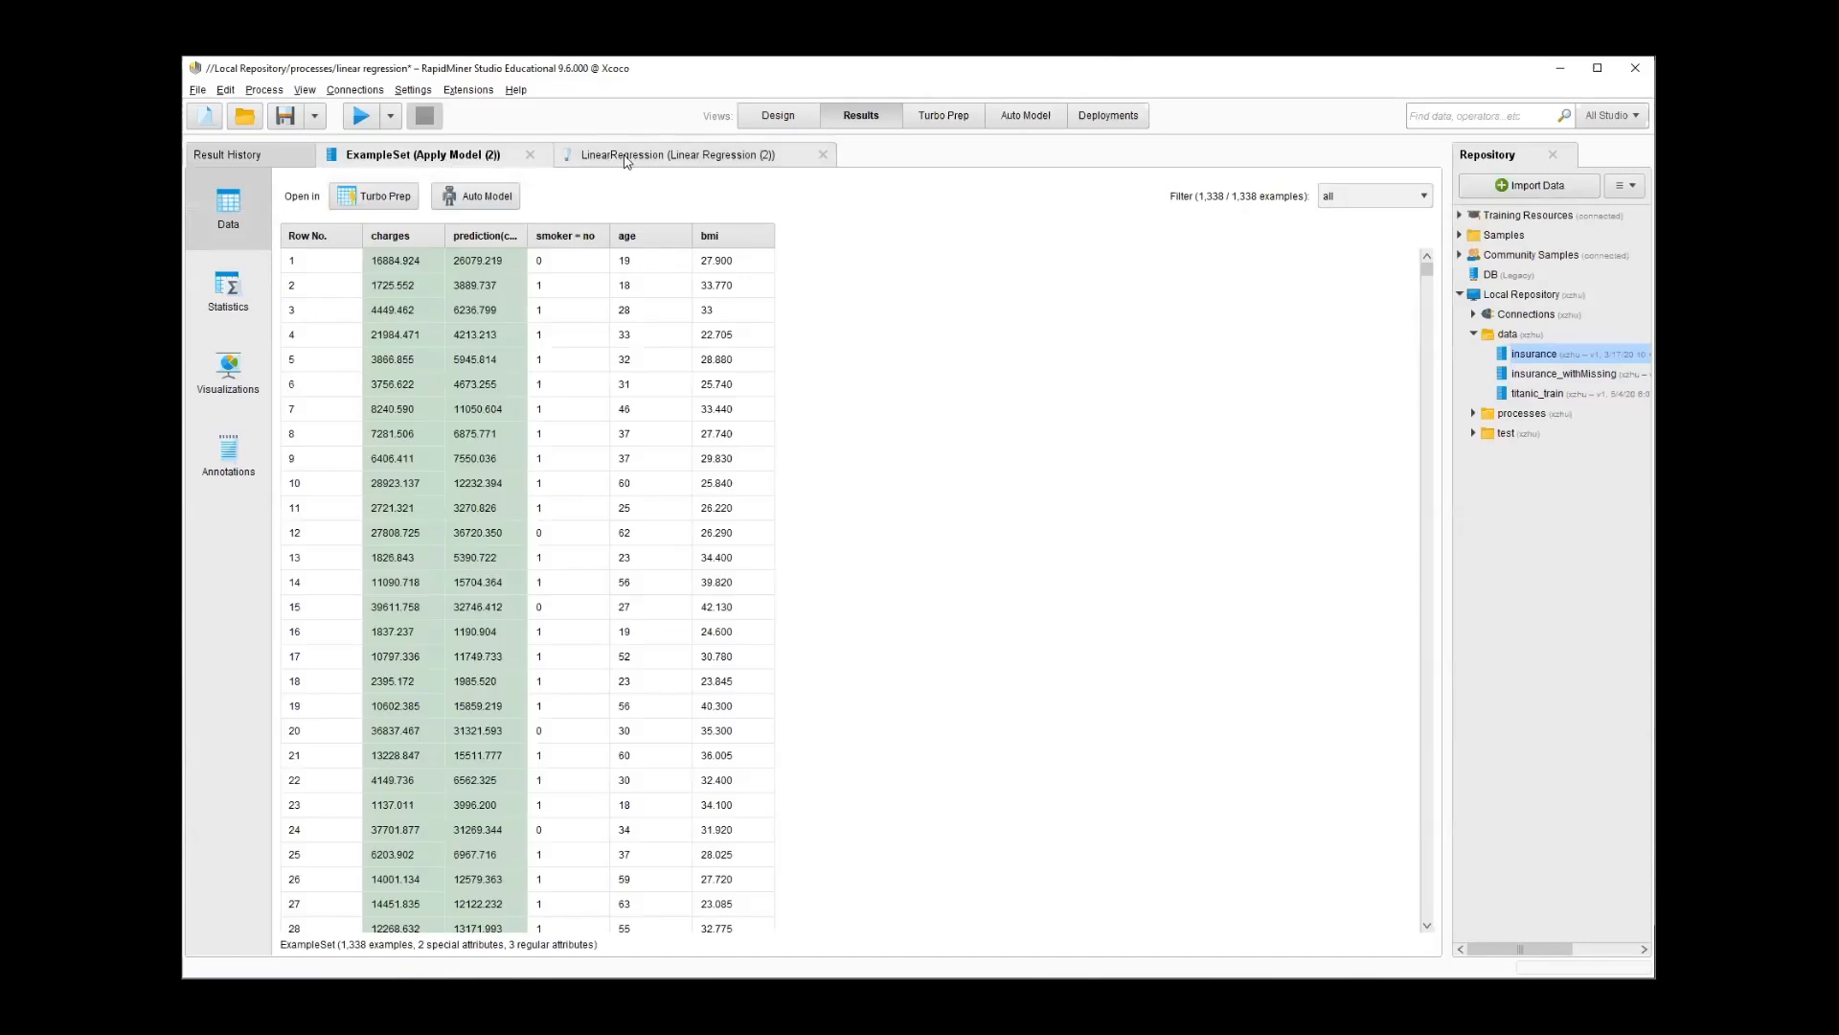
{"action": "left_click", "coordinate": [627, 156]}
{"action": "left_click", "coordinate": [454, 157]}
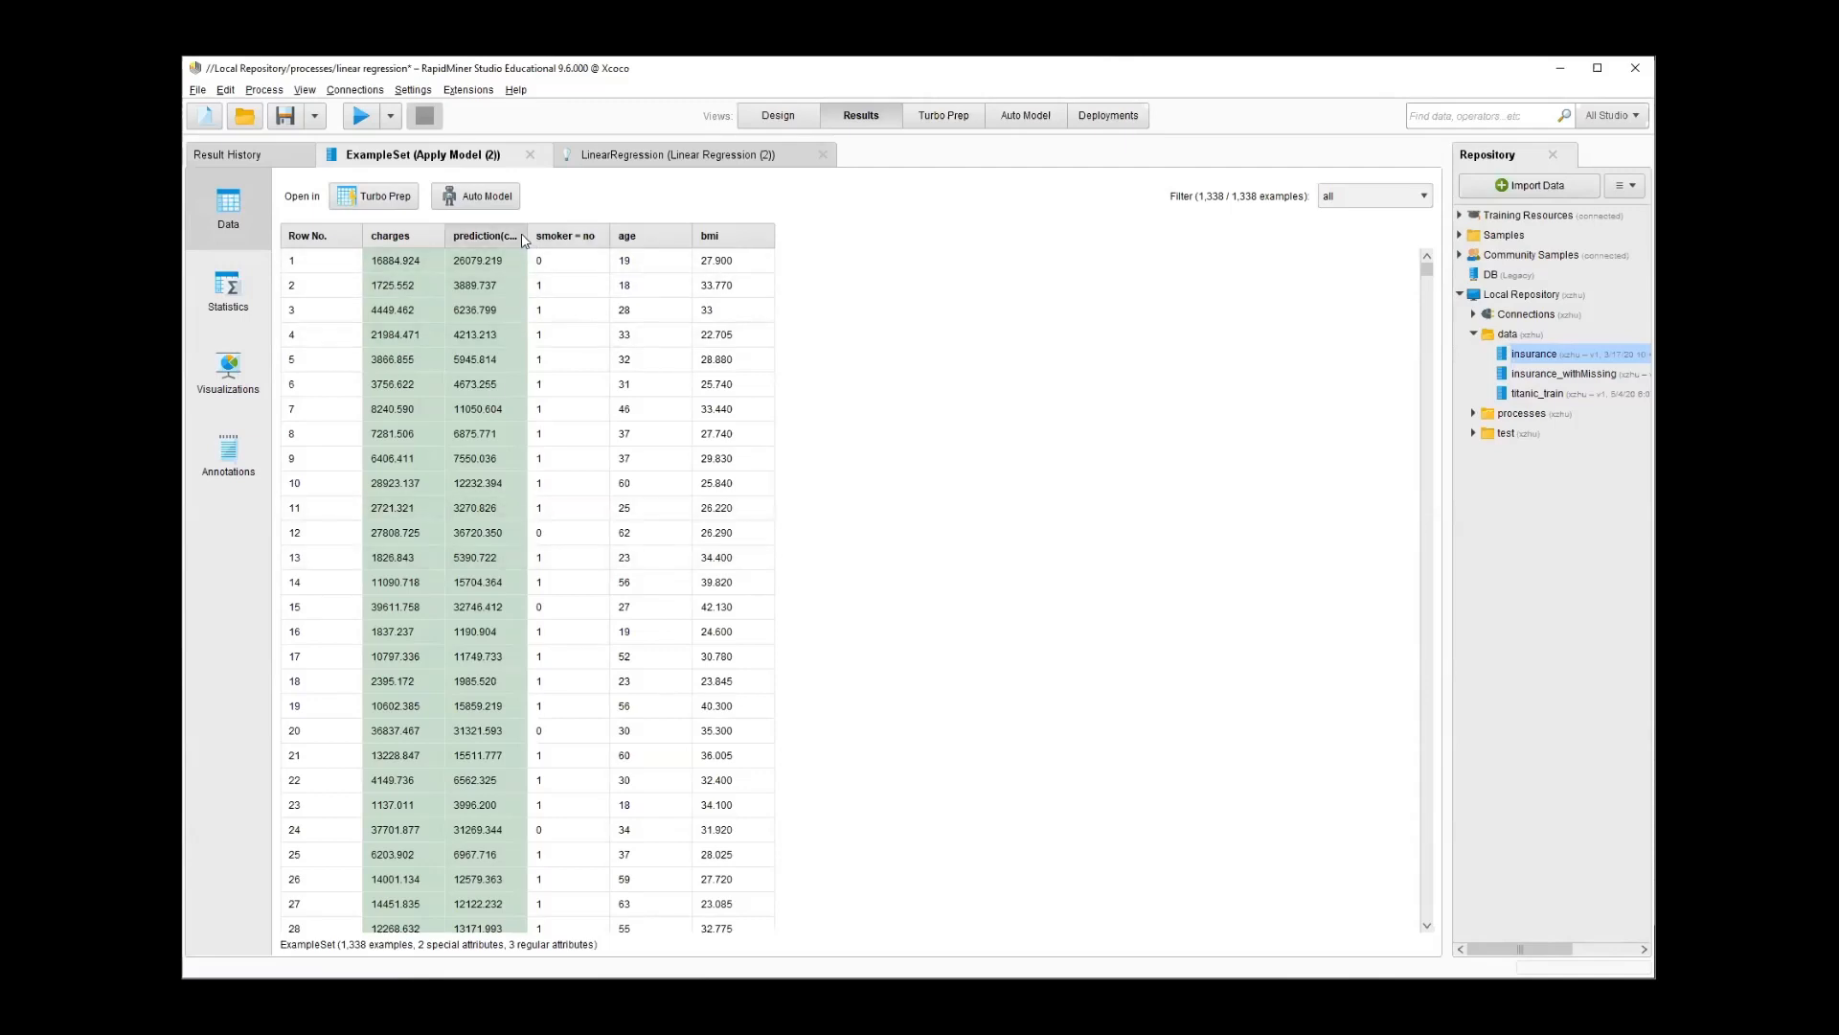
{"action": "left_click_drag", "start_coordinate": [526, 238], "coordinate": [646, 240]}
{"action": "left_click_drag", "start_coordinate": [456, 241], "coordinate": [455, 240]}
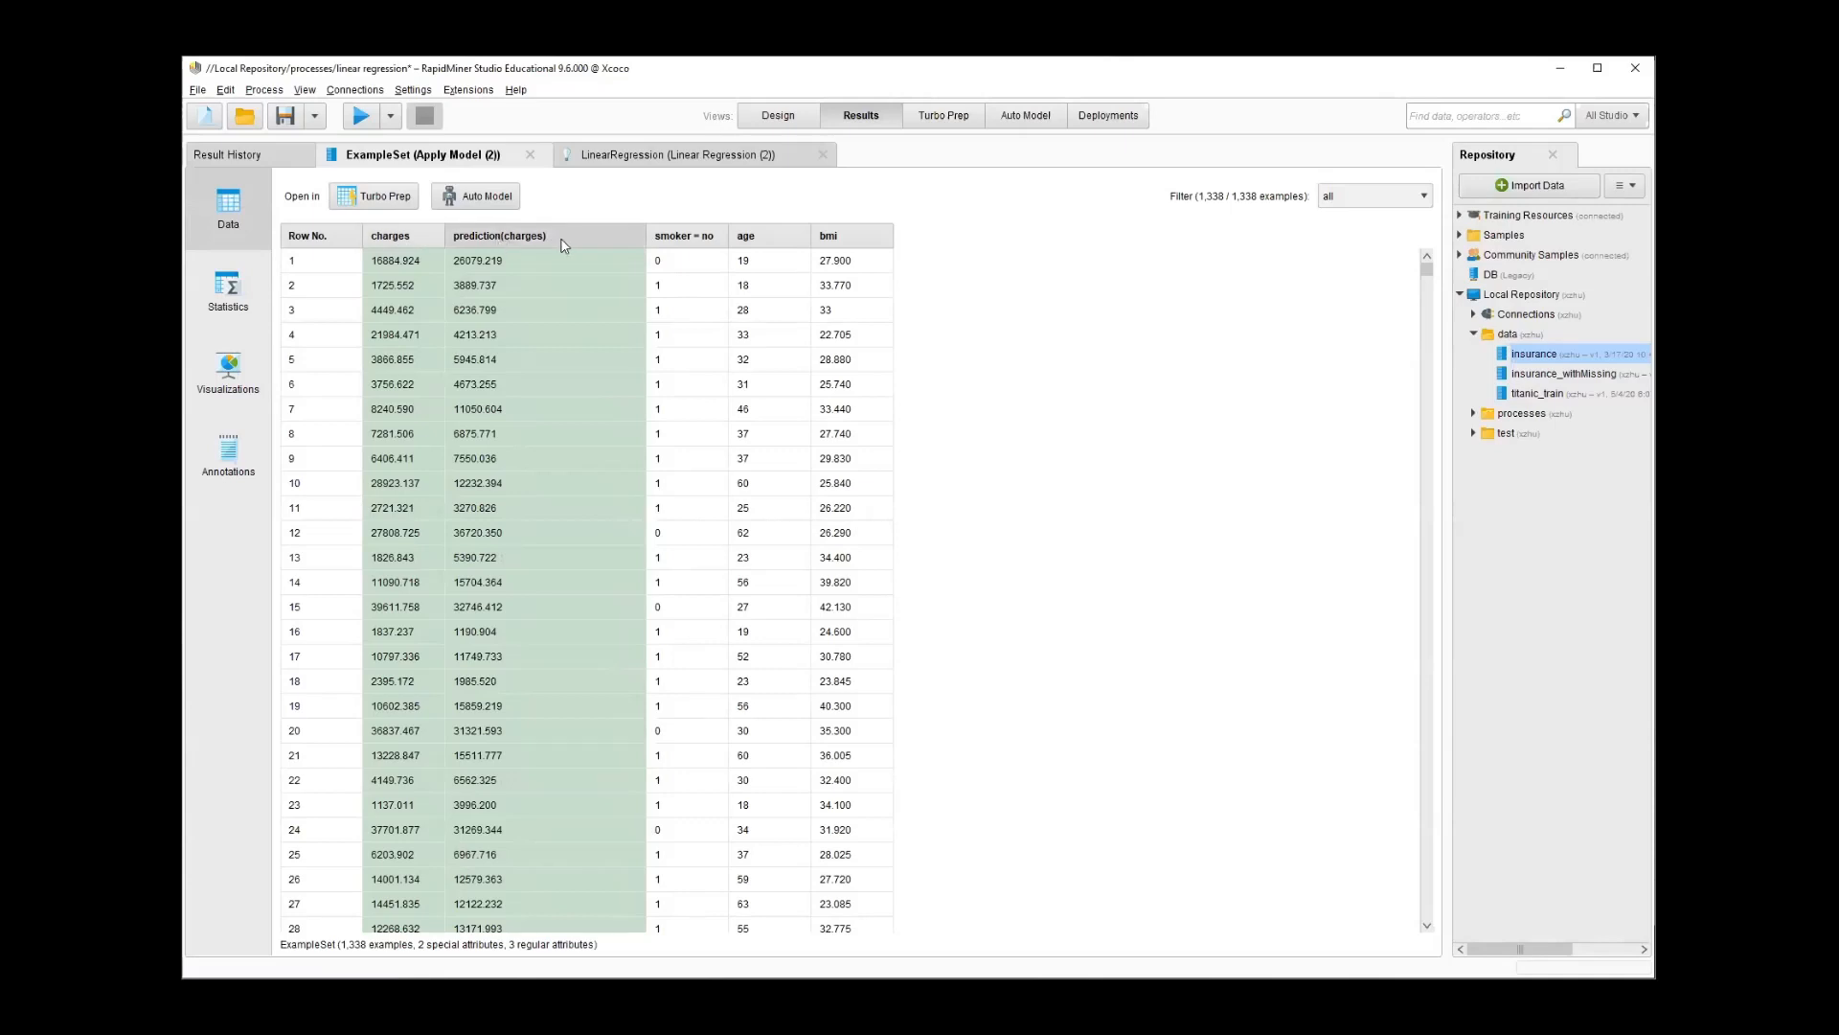
{"action": "mouse_move", "coordinate": [564, 247]}
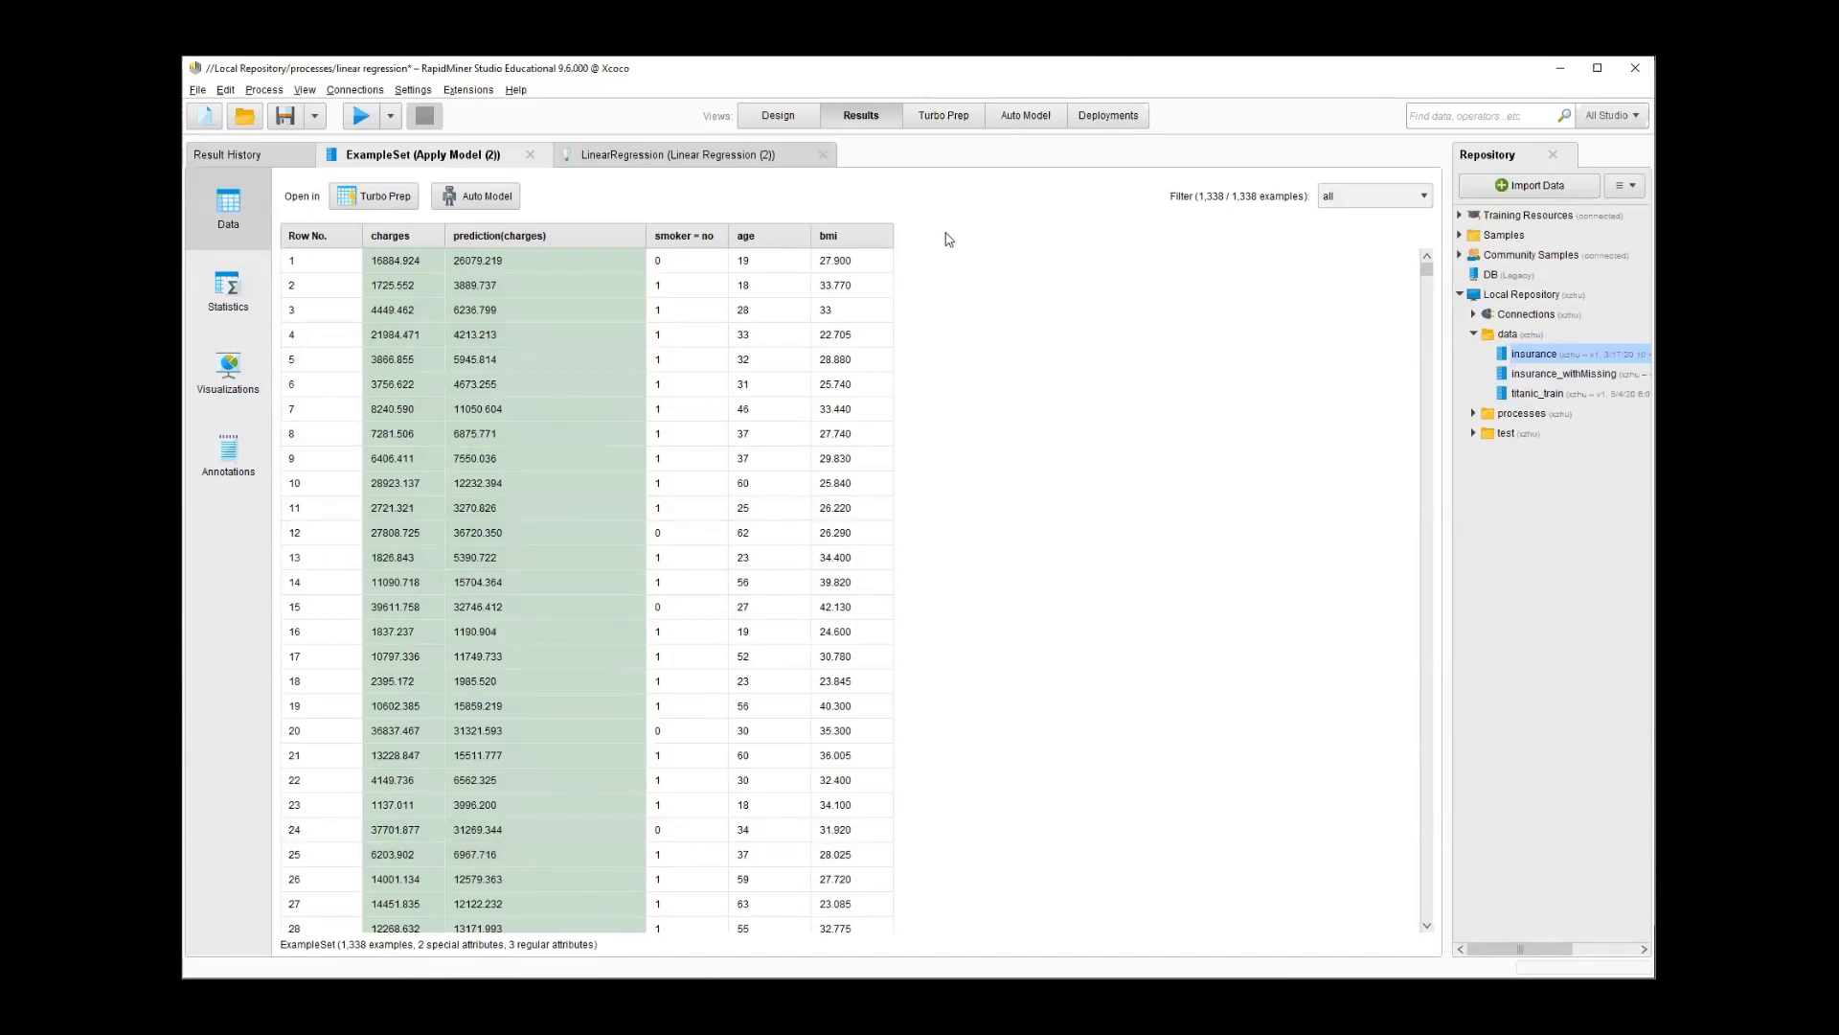
Return to the process design and shift Linear Regression and Apply Model to free space for another operator
{"action": "left_click", "coordinate": [782, 123]}
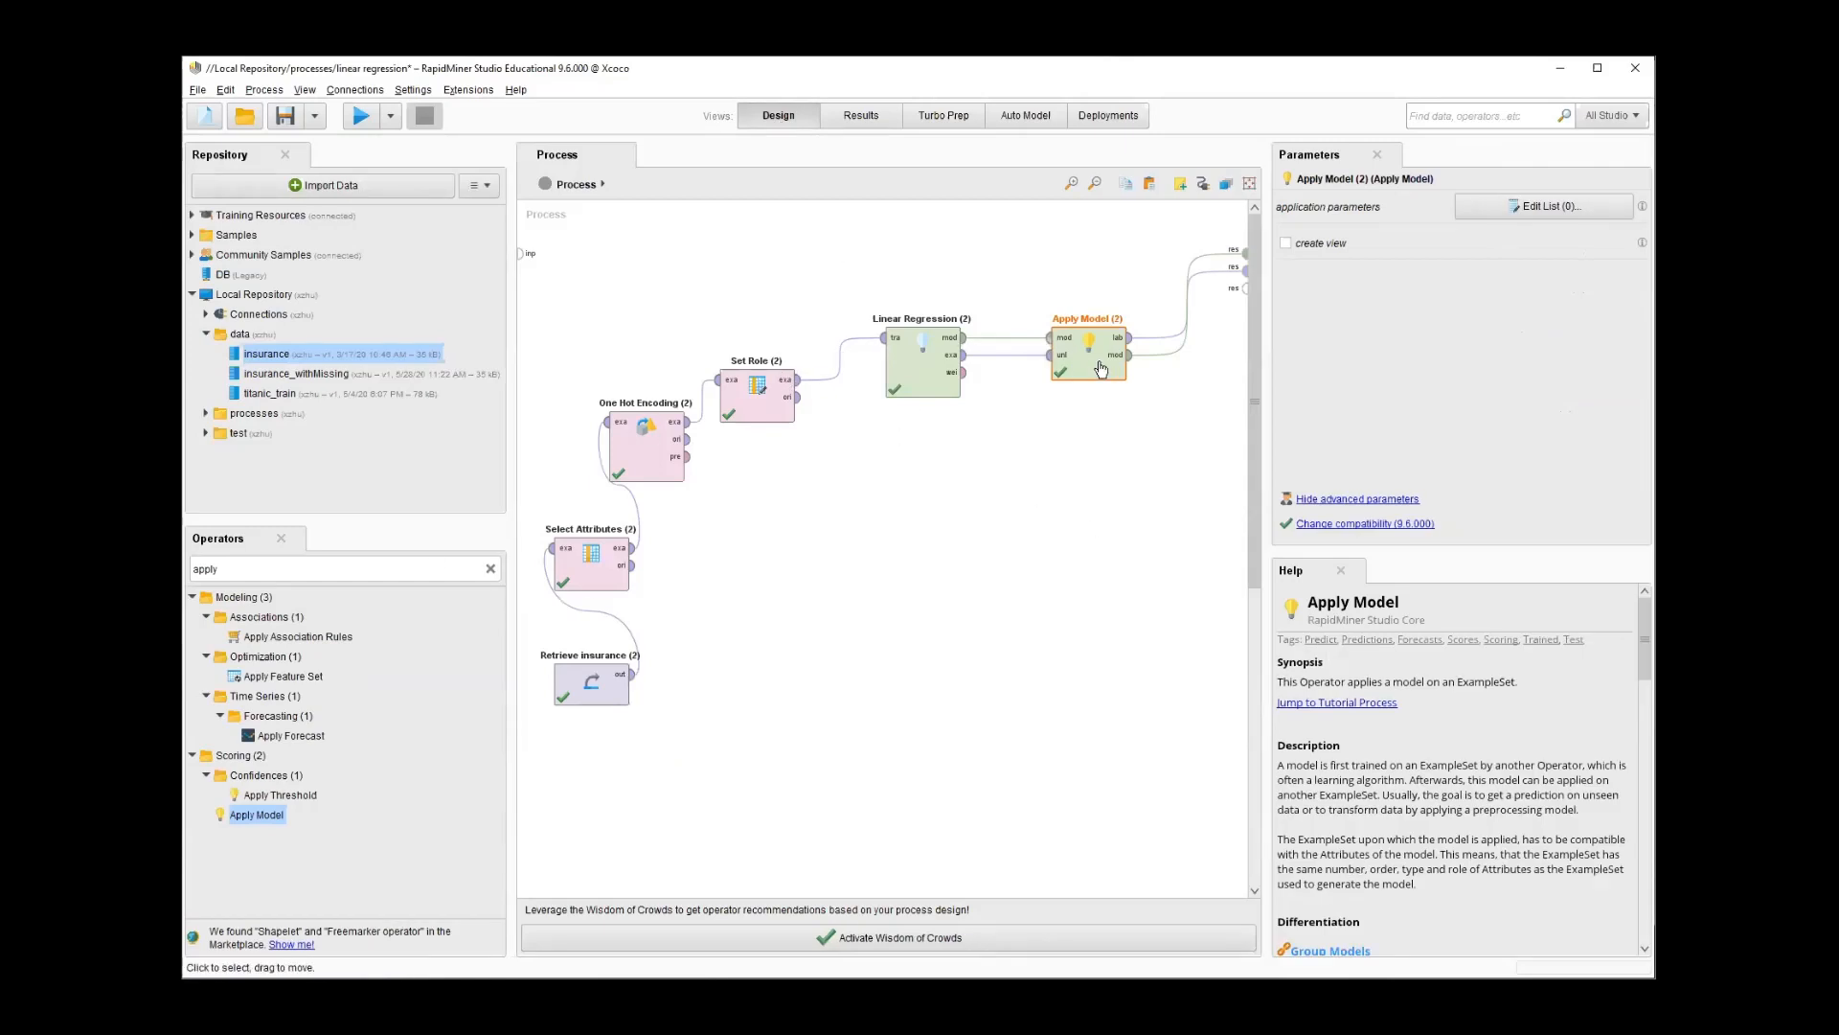
{"action": "left_click_drag", "start_coordinate": [941, 388], "coordinate": [886, 362]}
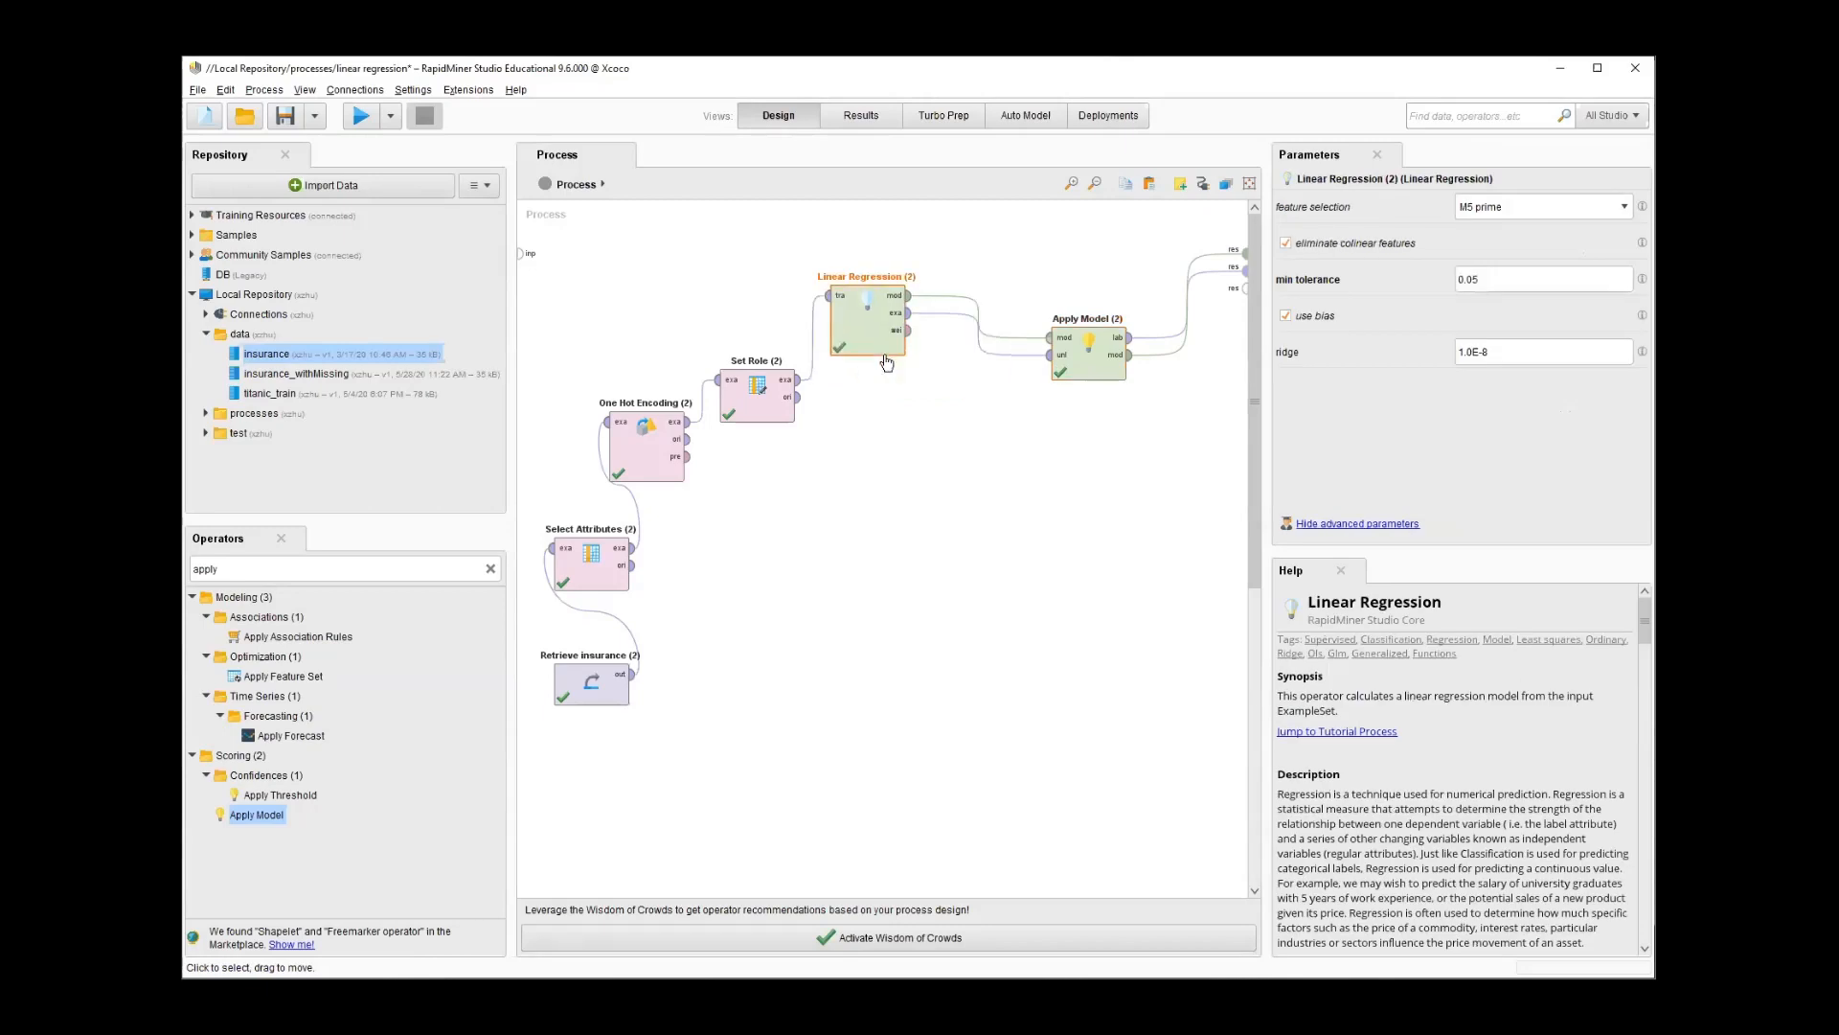
{"action": "left_click_drag", "start_coordinate": [1083, 378], "coordinate": [1028, 342]}
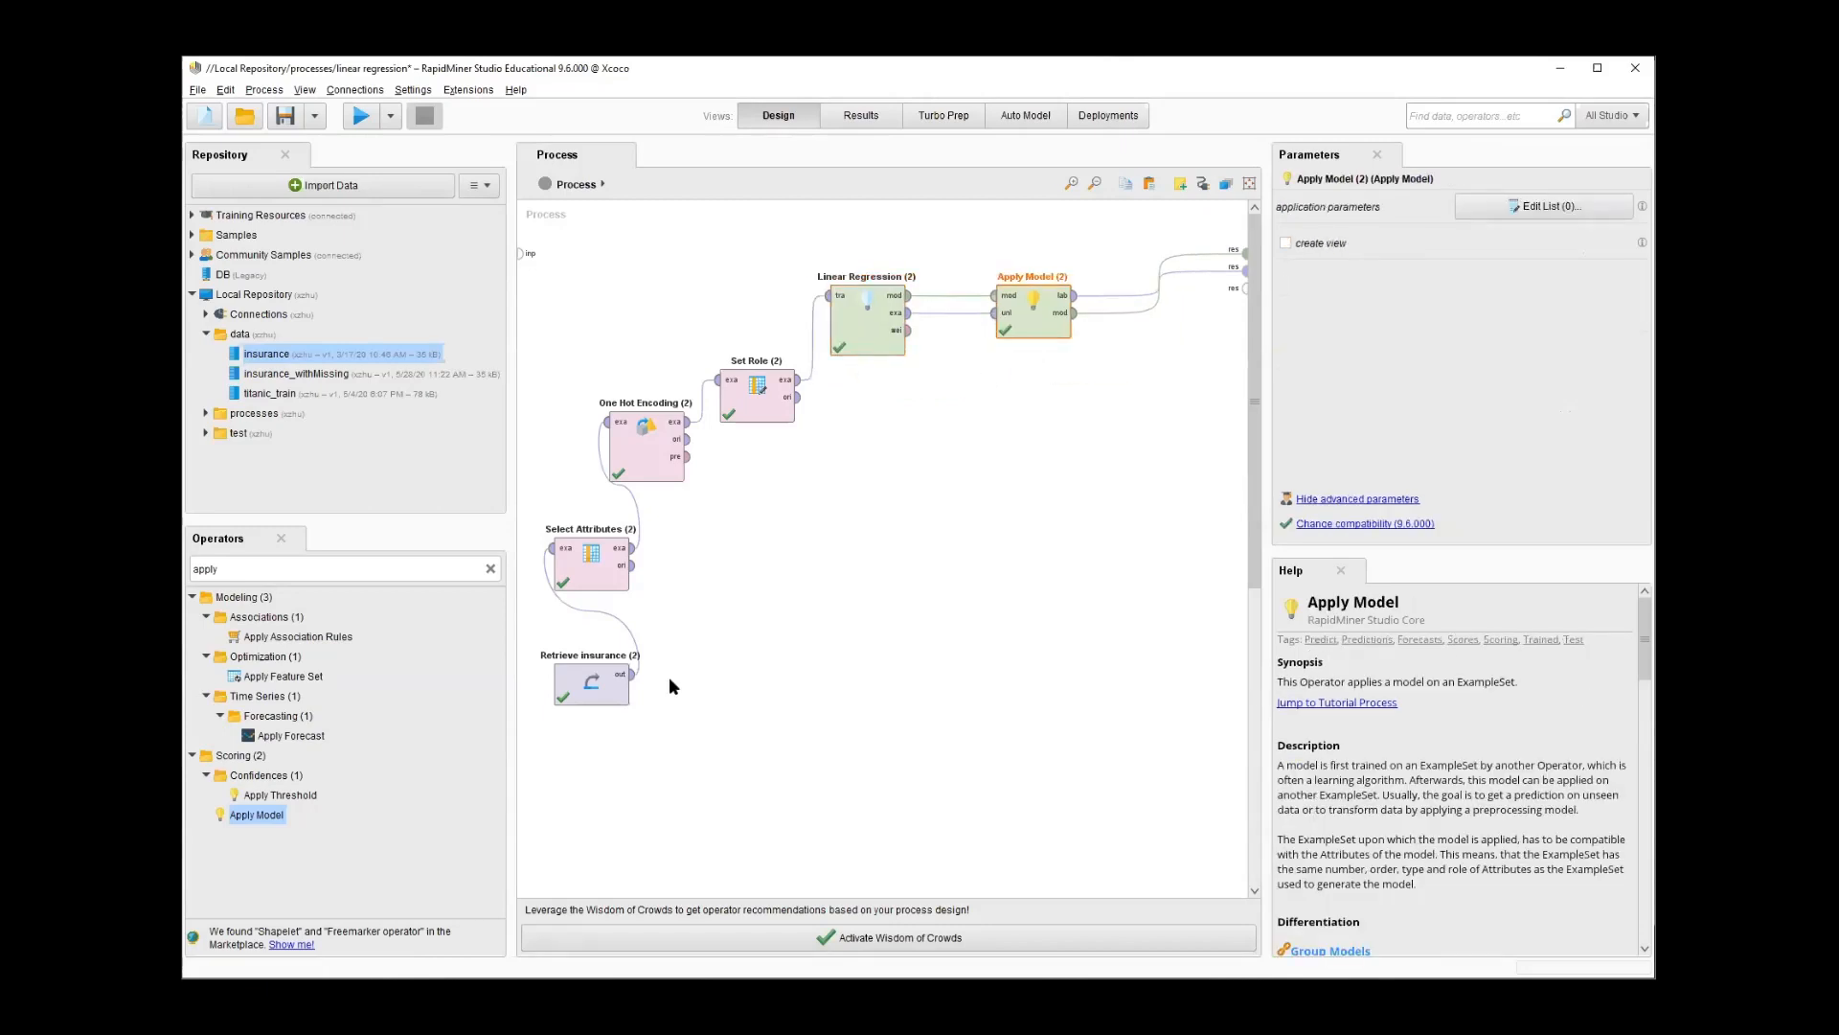
Add a Performance (Regression) operator to the process near Apply Model and enlarge its parameter area
{"action": "left_click", "coordinate": [491, 568]}
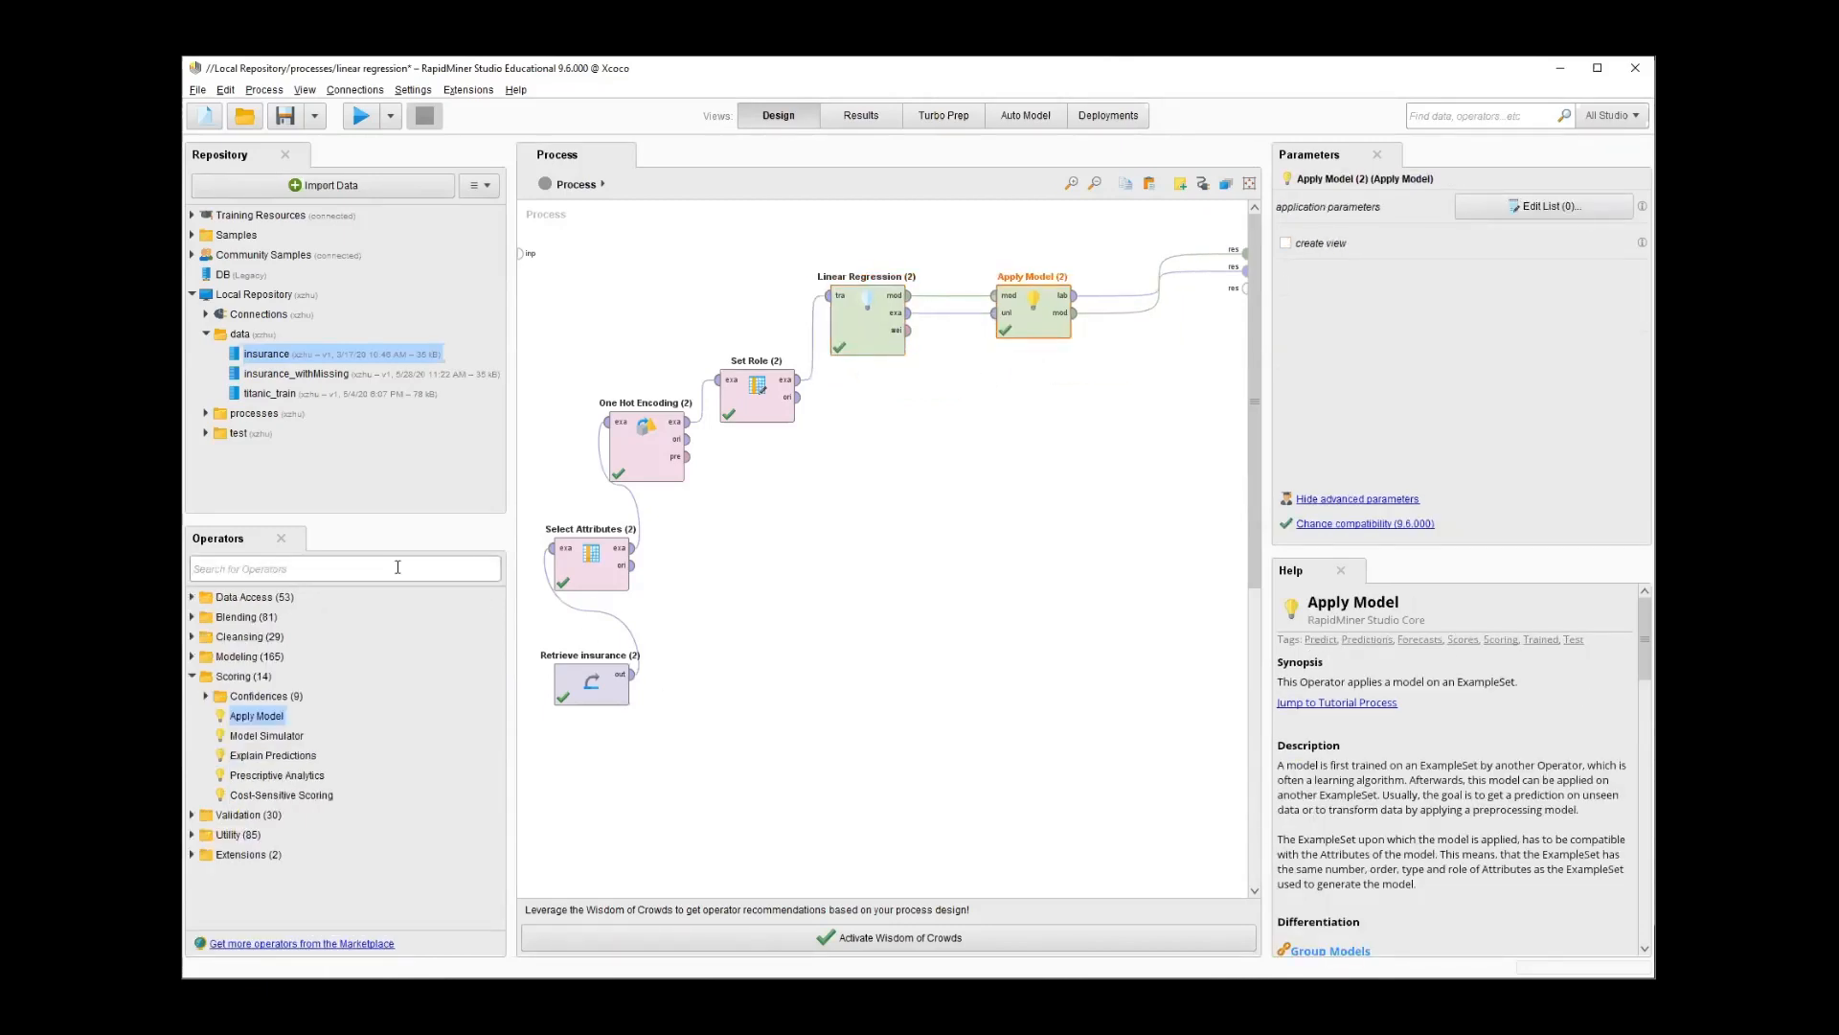
{"action": "type", "text": "performance"}
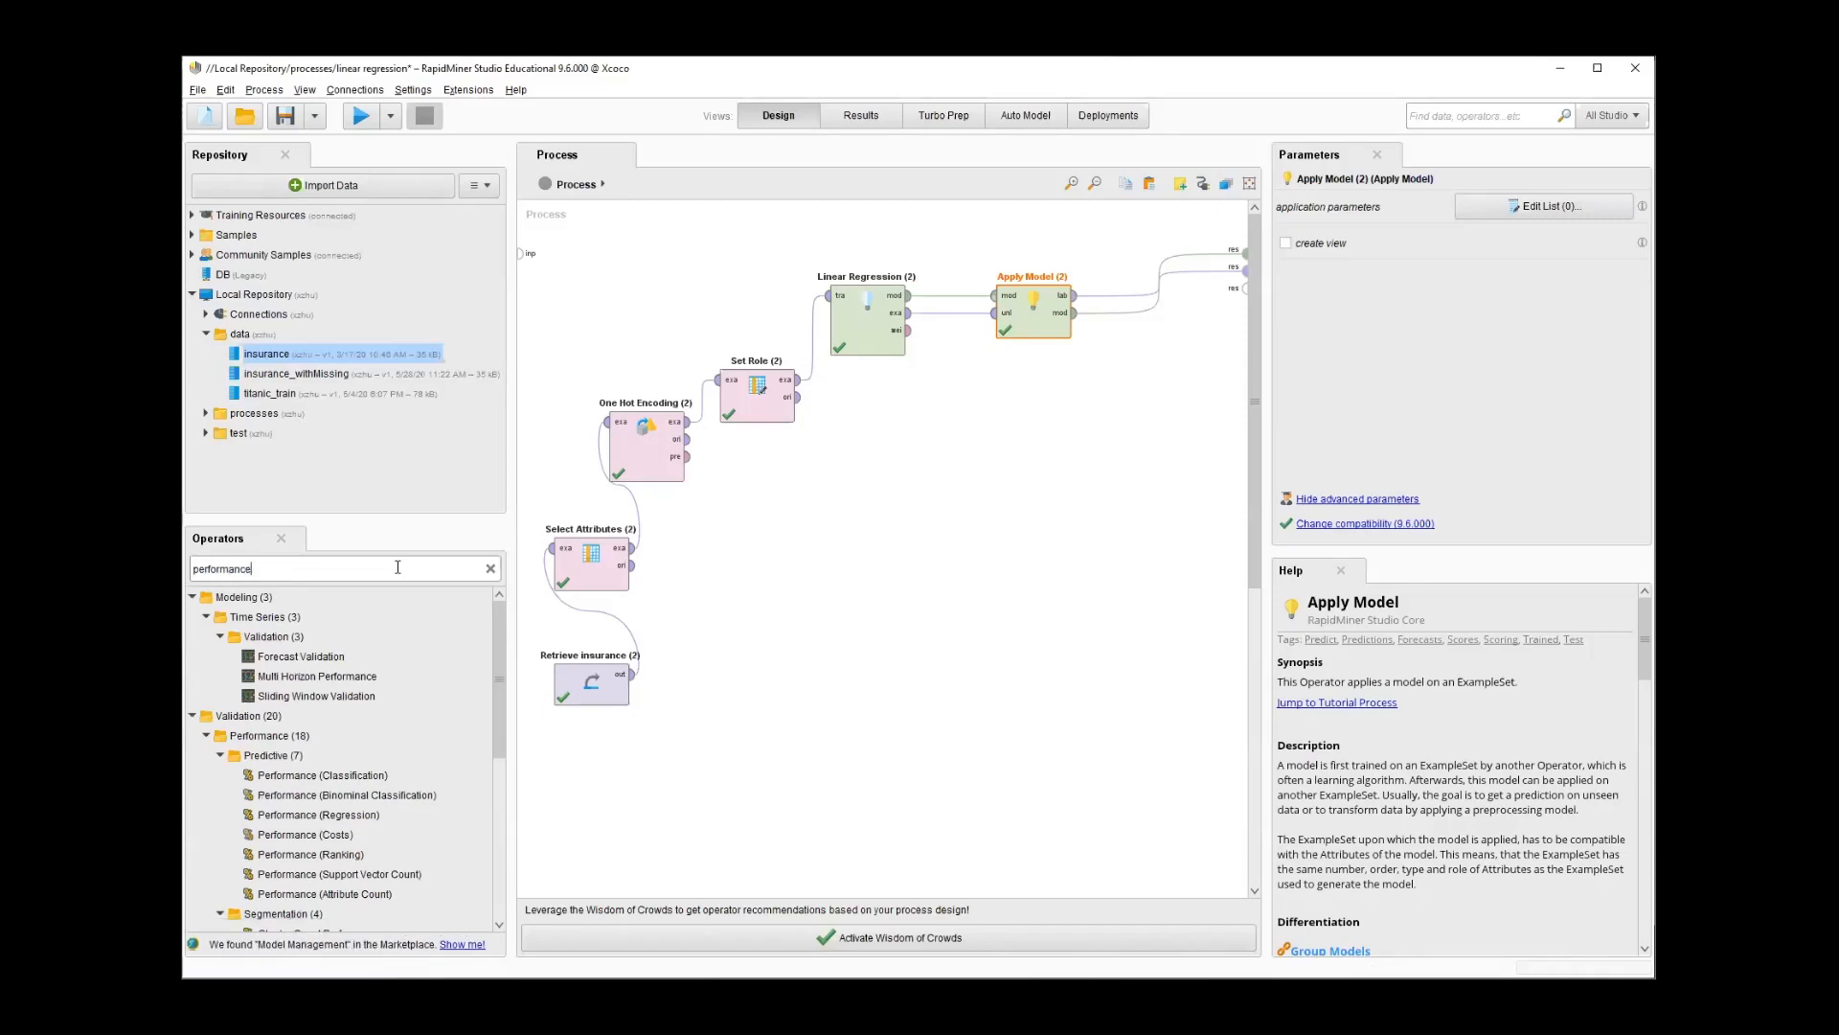
{"action": "left_click", "coordinate": [366, 820]}
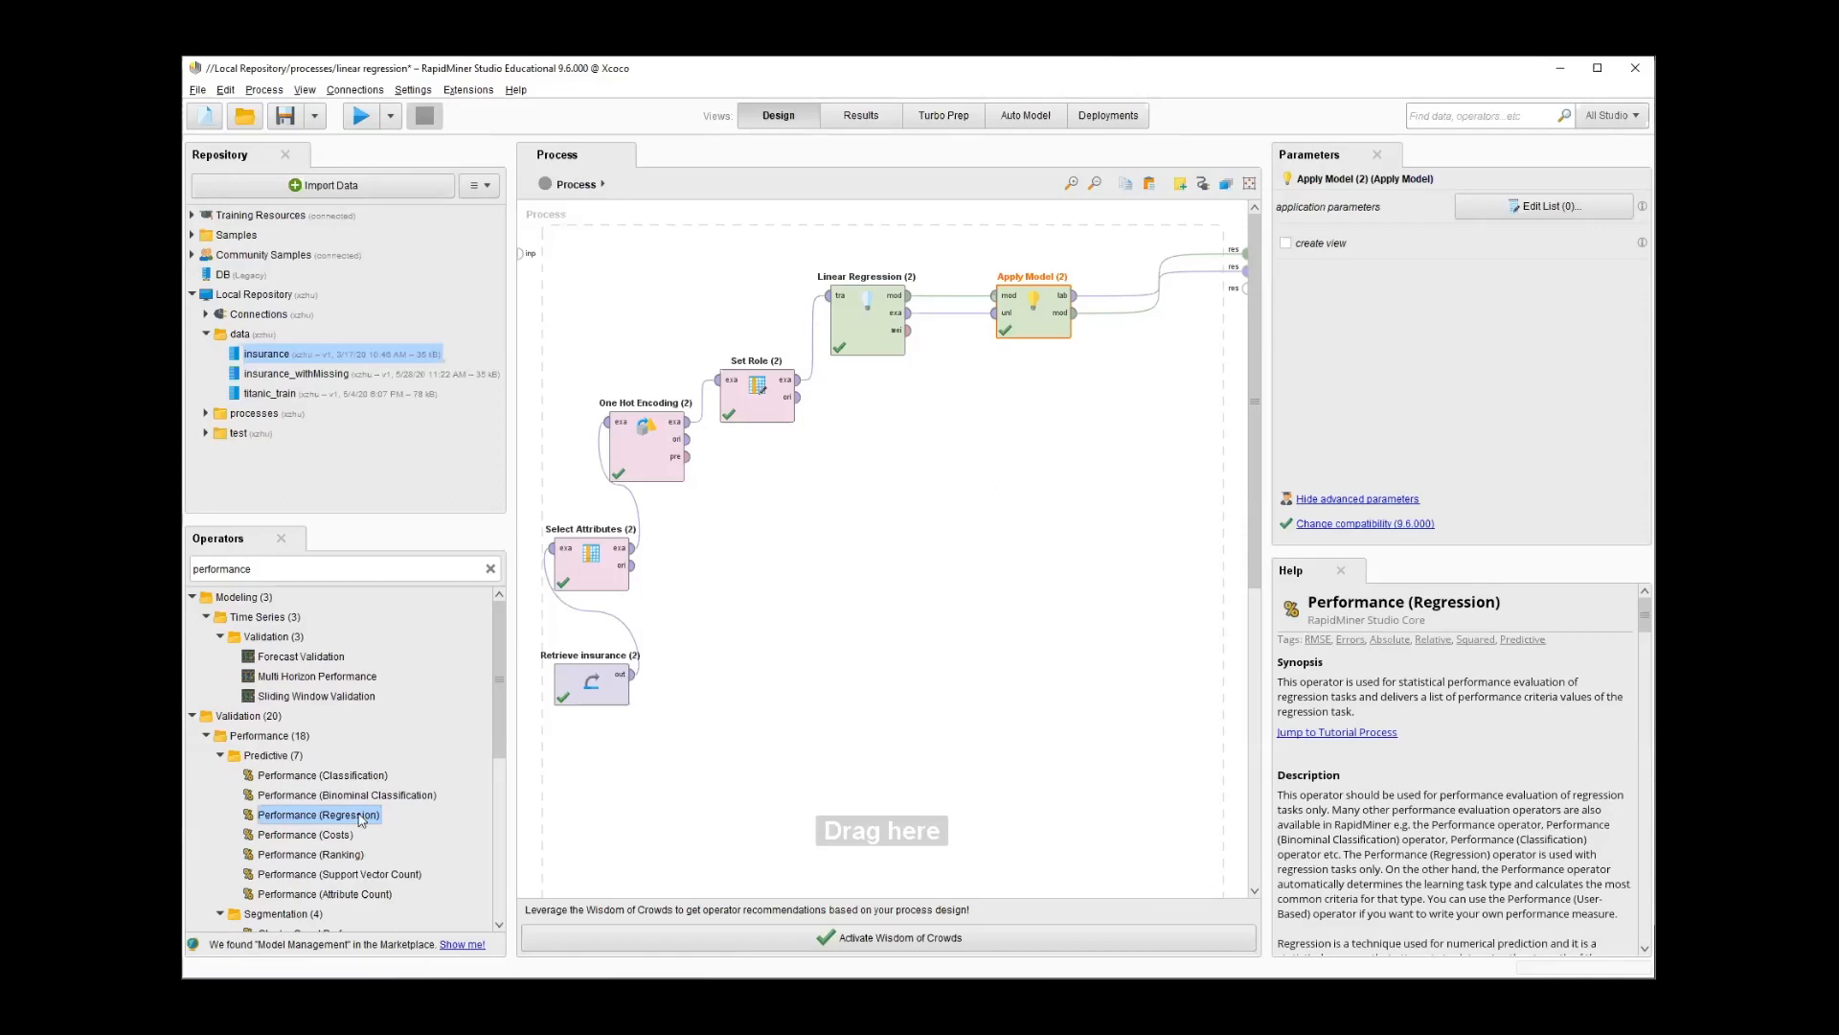
{"action": "left_click_drag", "start_coordinate": [364, 823], "coordinate": [1033, 436]}
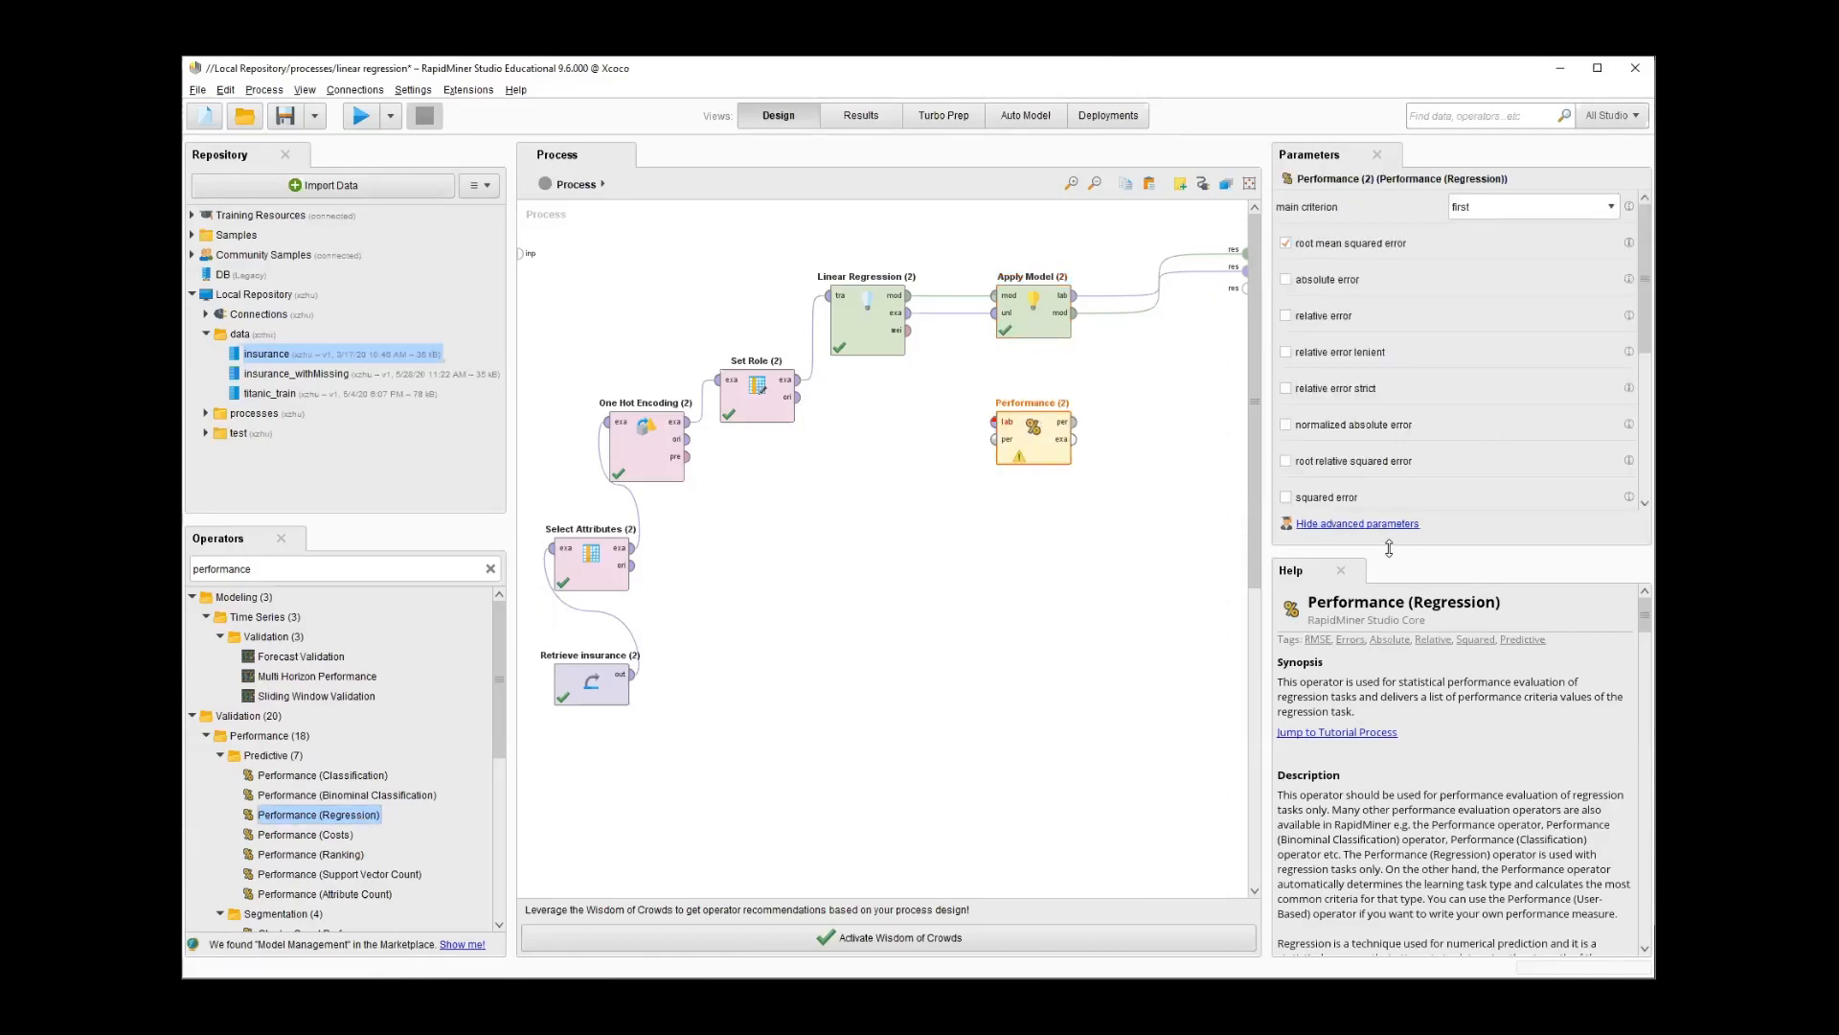
{"action": "left_click_drag", "start_coordinate": [1389, 546], "coordinate": [1389, 625]}
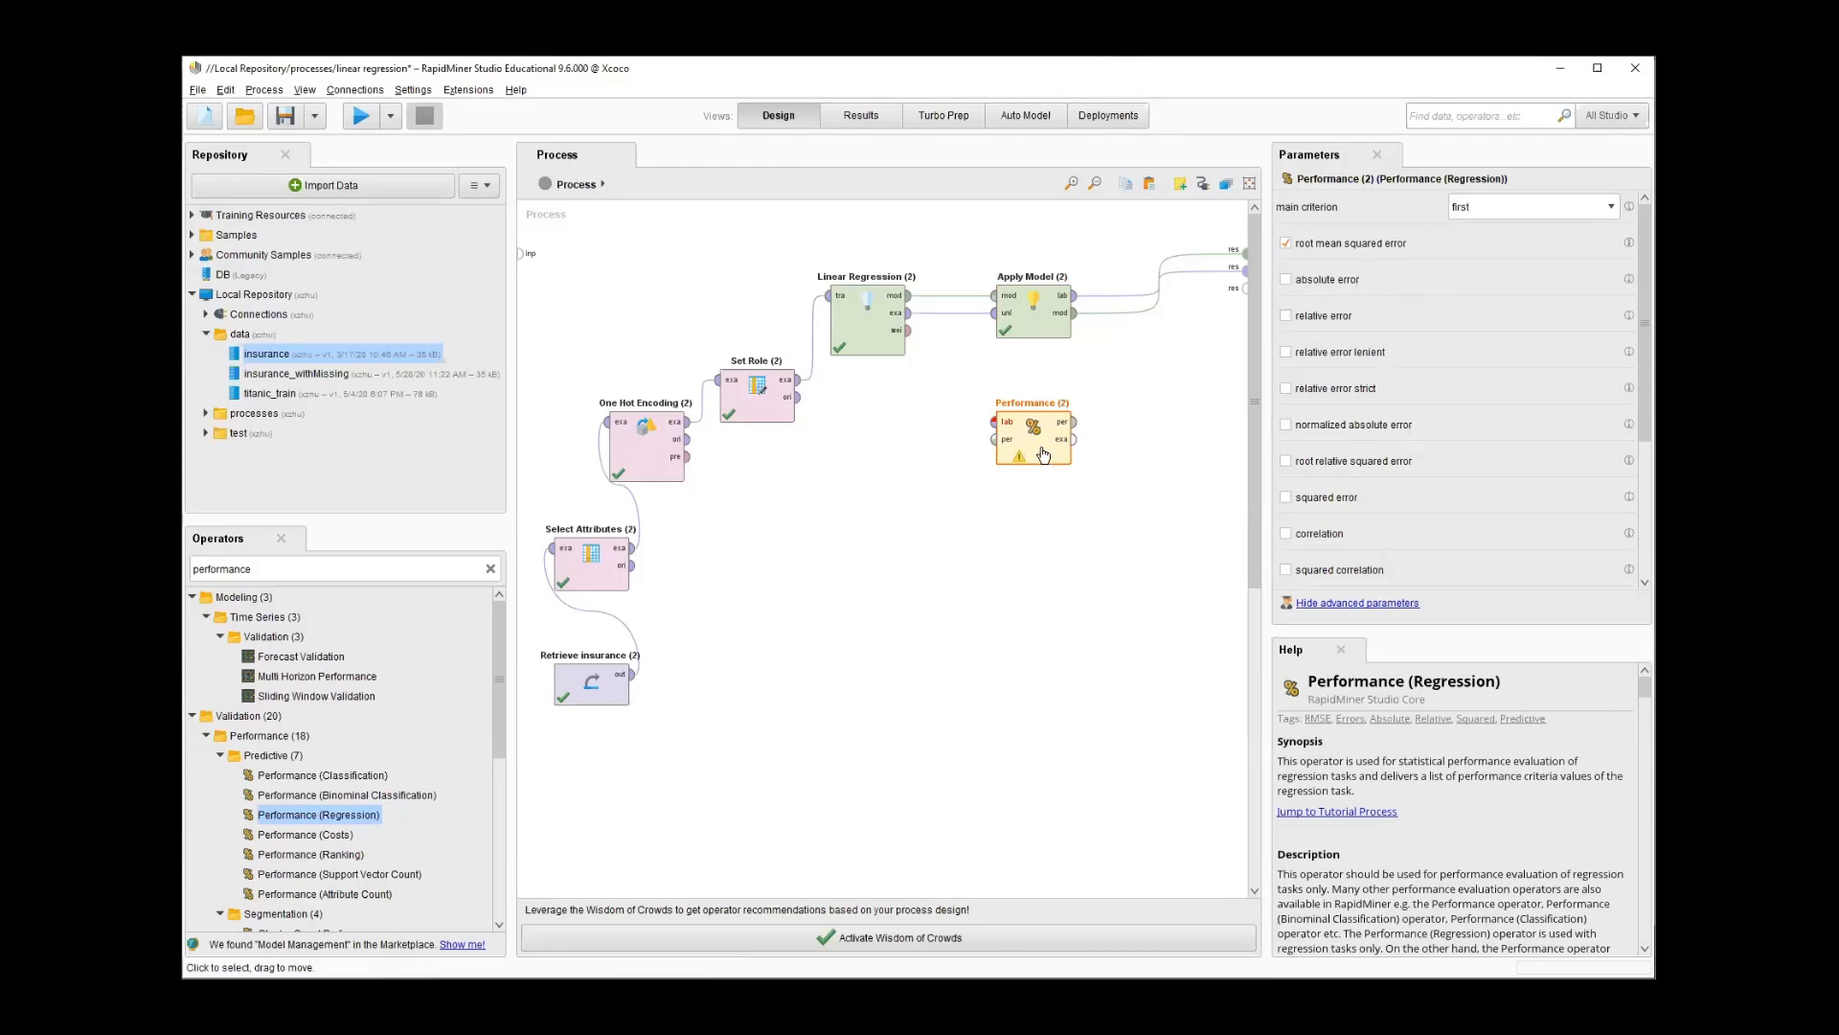
{"action": "left_click_drag", "start_coordinate": [311, 816], "coordinate": [834, 640]}
{"action": "left_click_drag", "start_coordinate": [1052, 441], "coordinate": [1121, 438]}
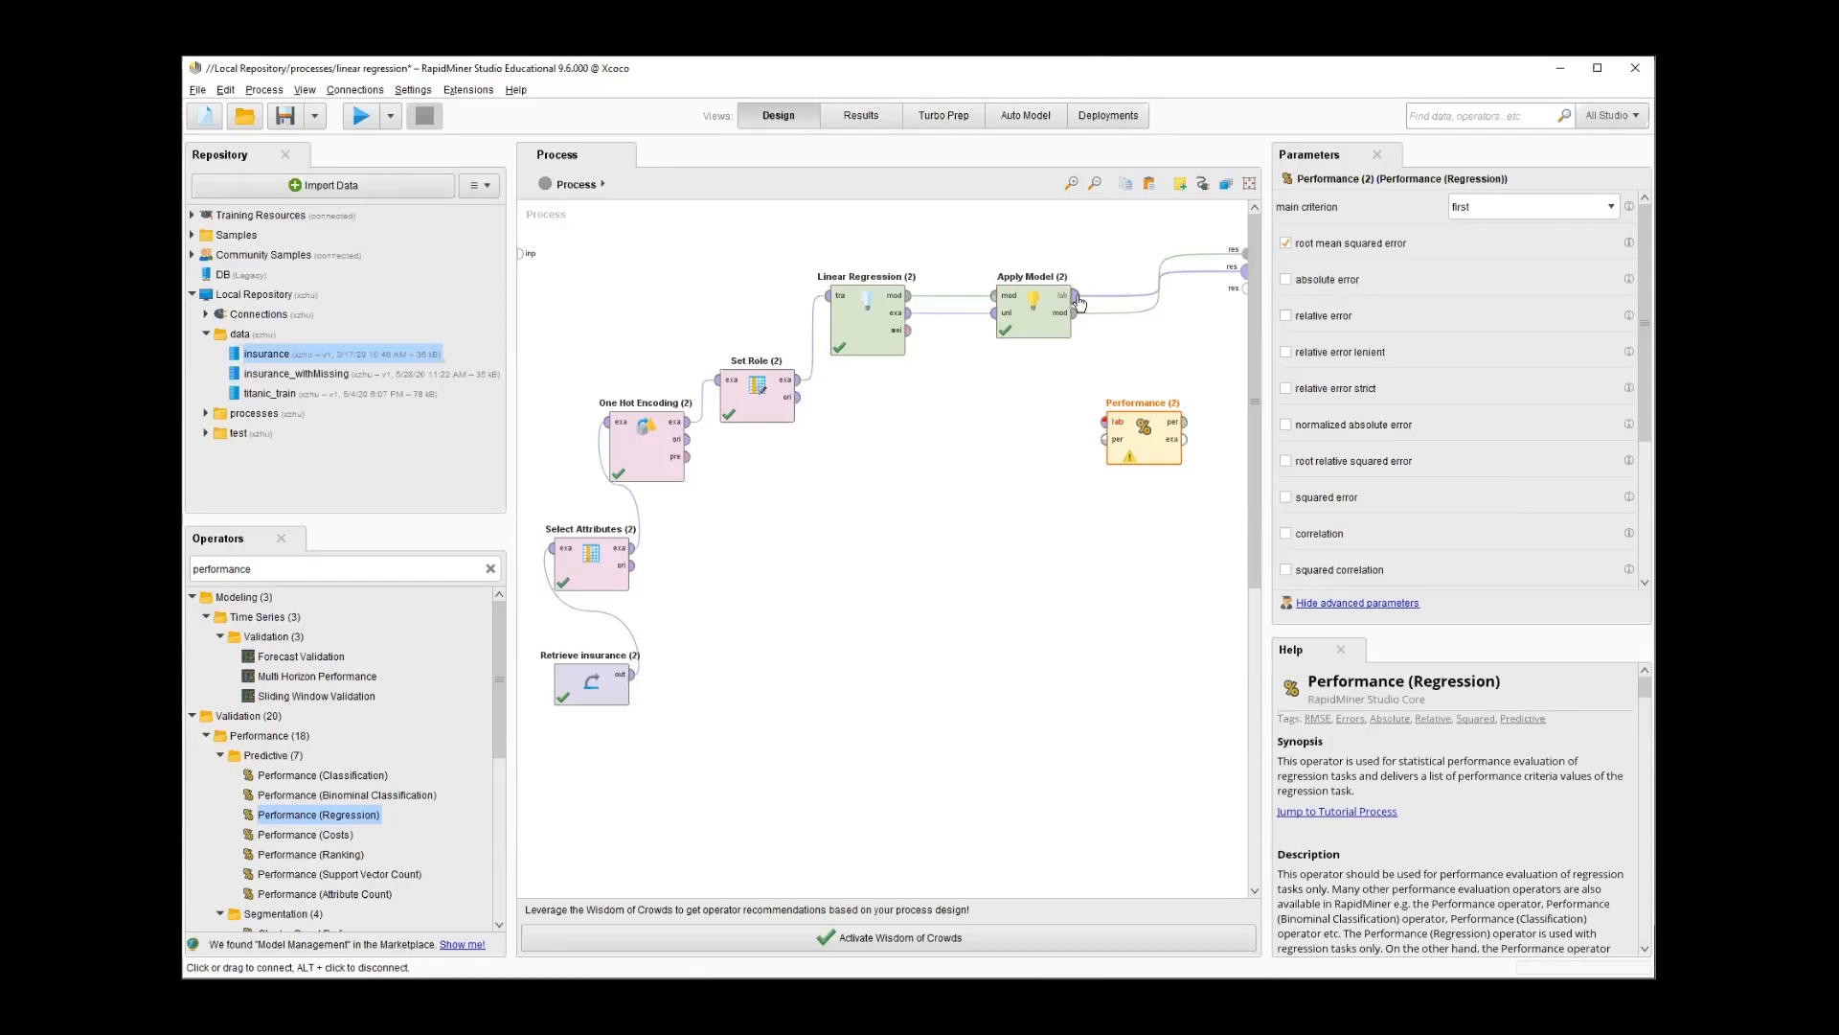
Wire Apply Model's labelled output into Performance, and send the performance and model outputs to the first and second result ports
{"action": "left_click_drag", "start_coordinate": [1077, 299], "coordinate": [1104, 427]}
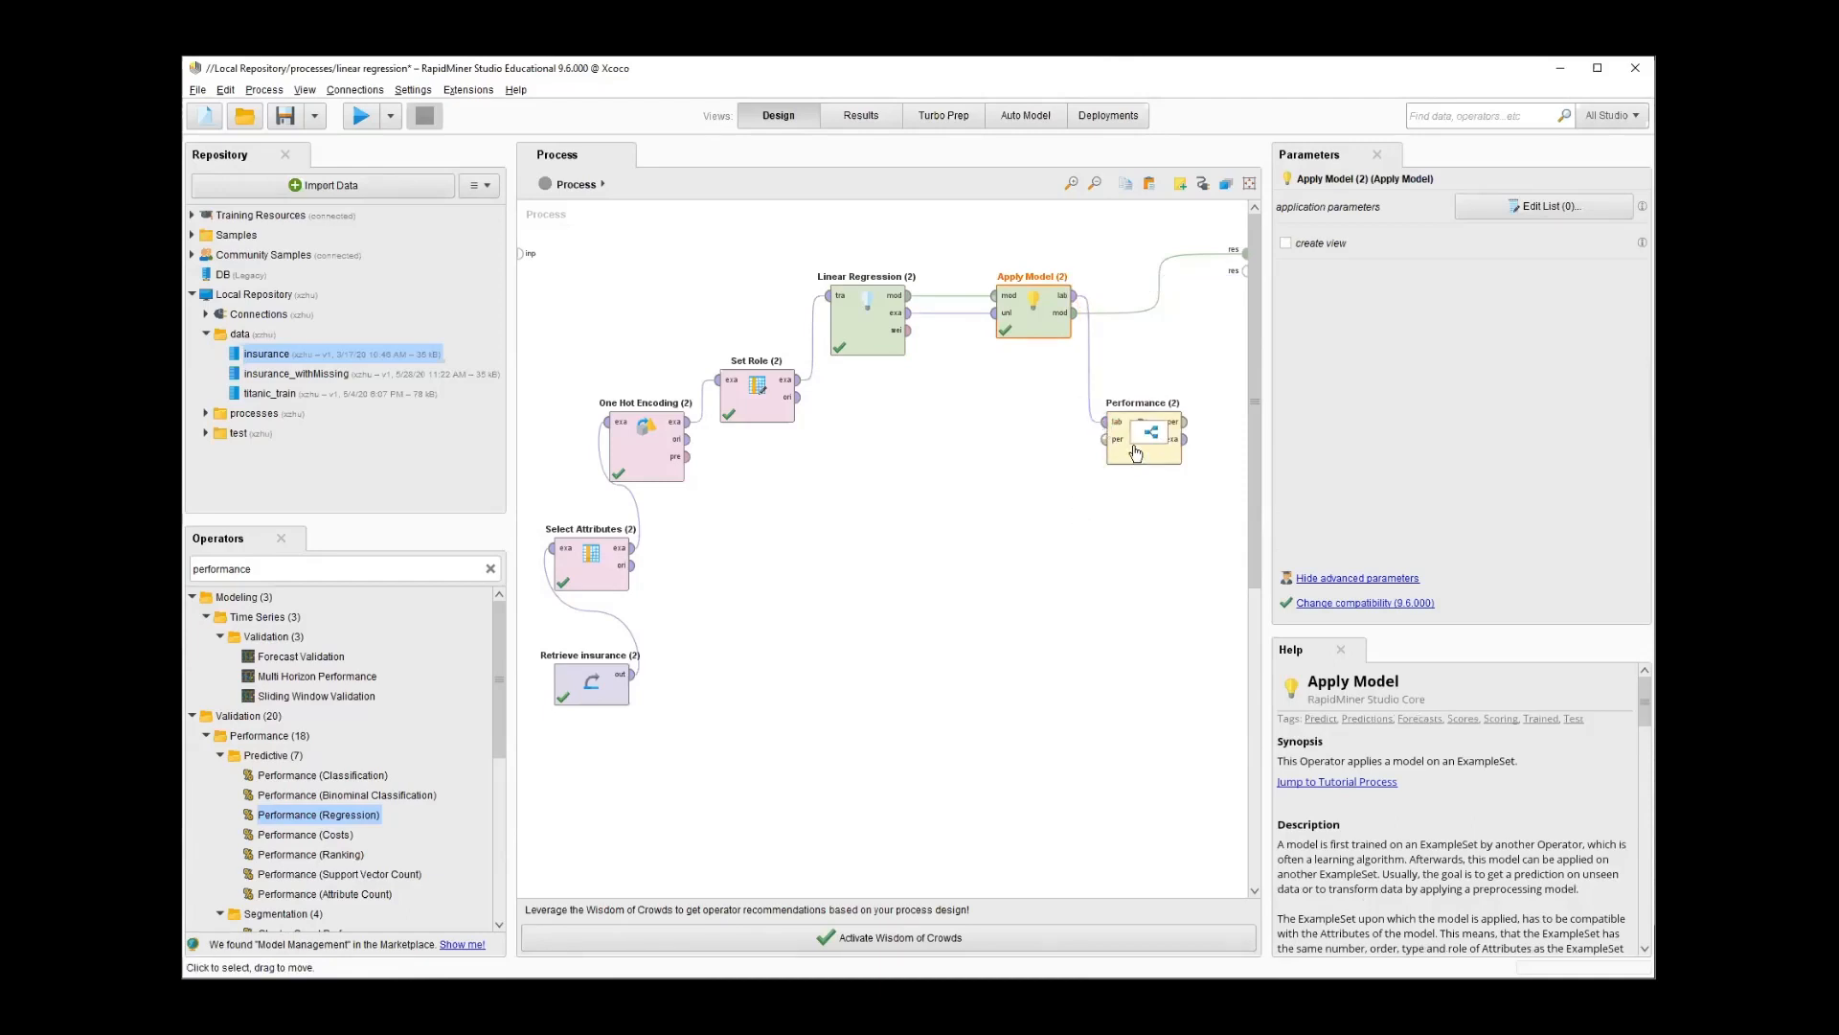
{"action": "left_click_drag", "start_coordinate": [1030, 314], "coordinate": [1022, 436]}
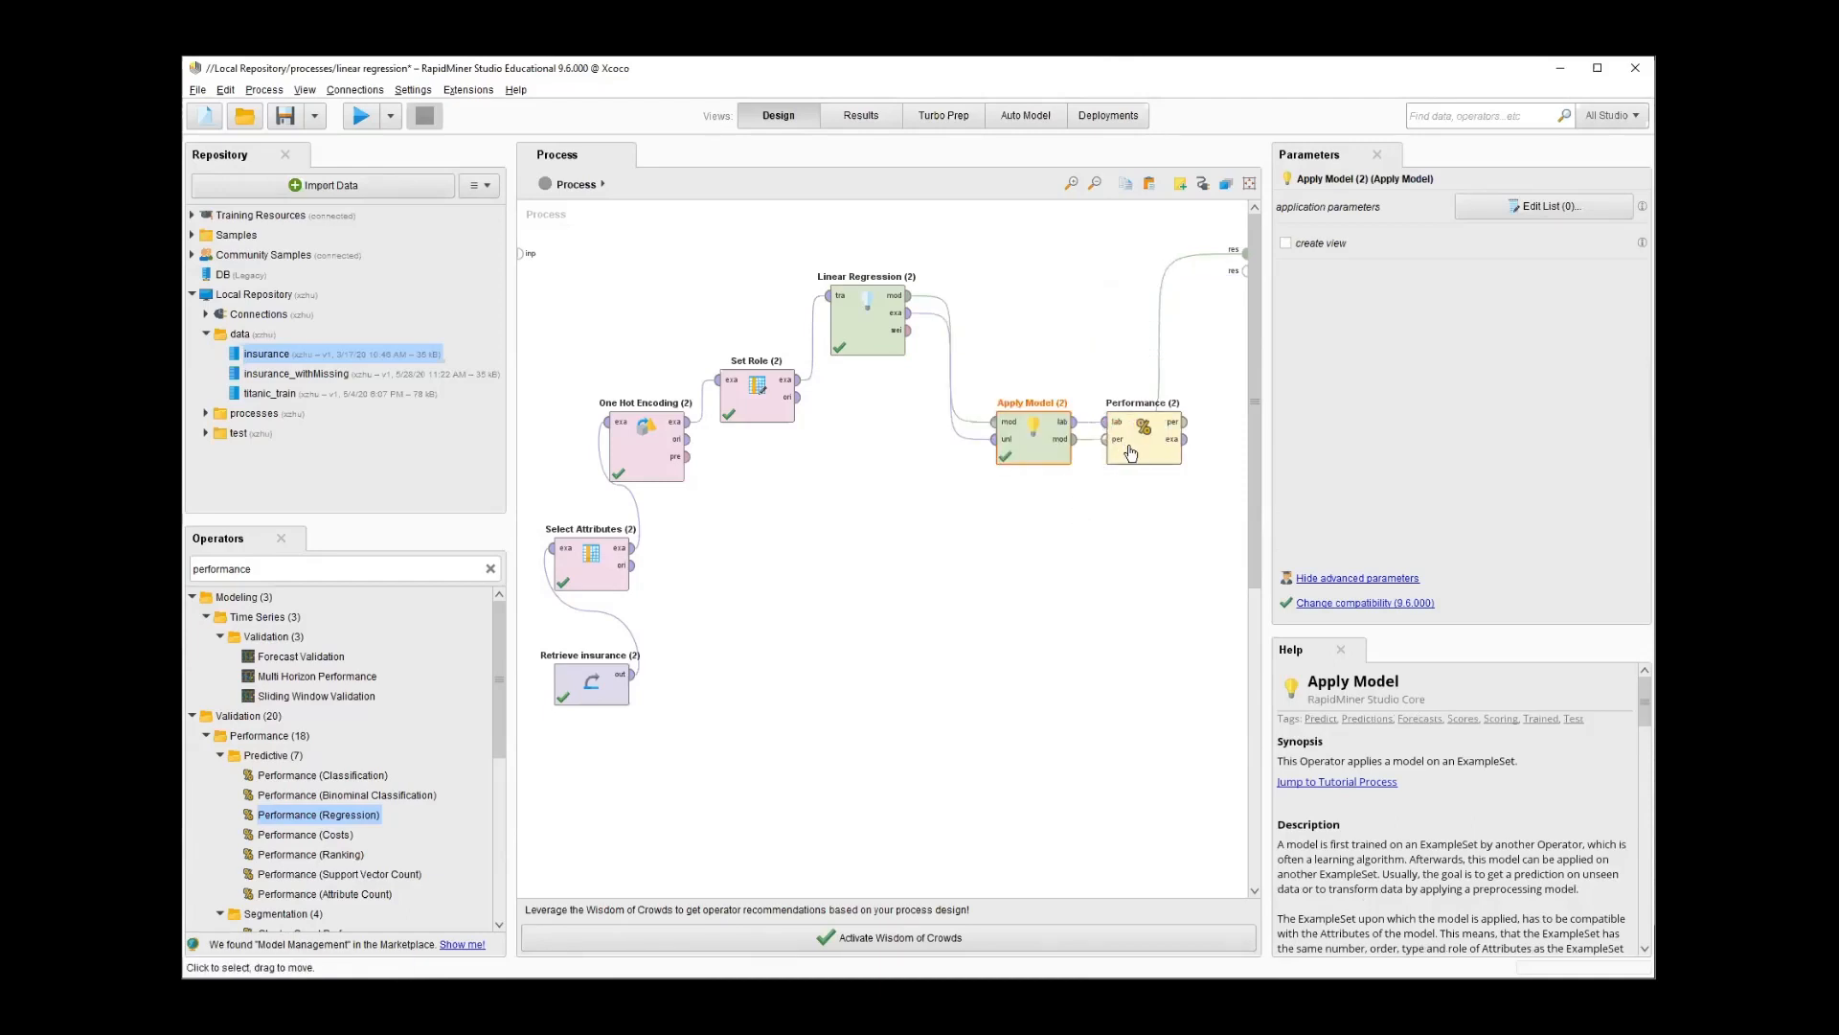
{"action": "left_click_drag", "start_coordinate": [1140, 452], "coordinate": [1083, 287]}
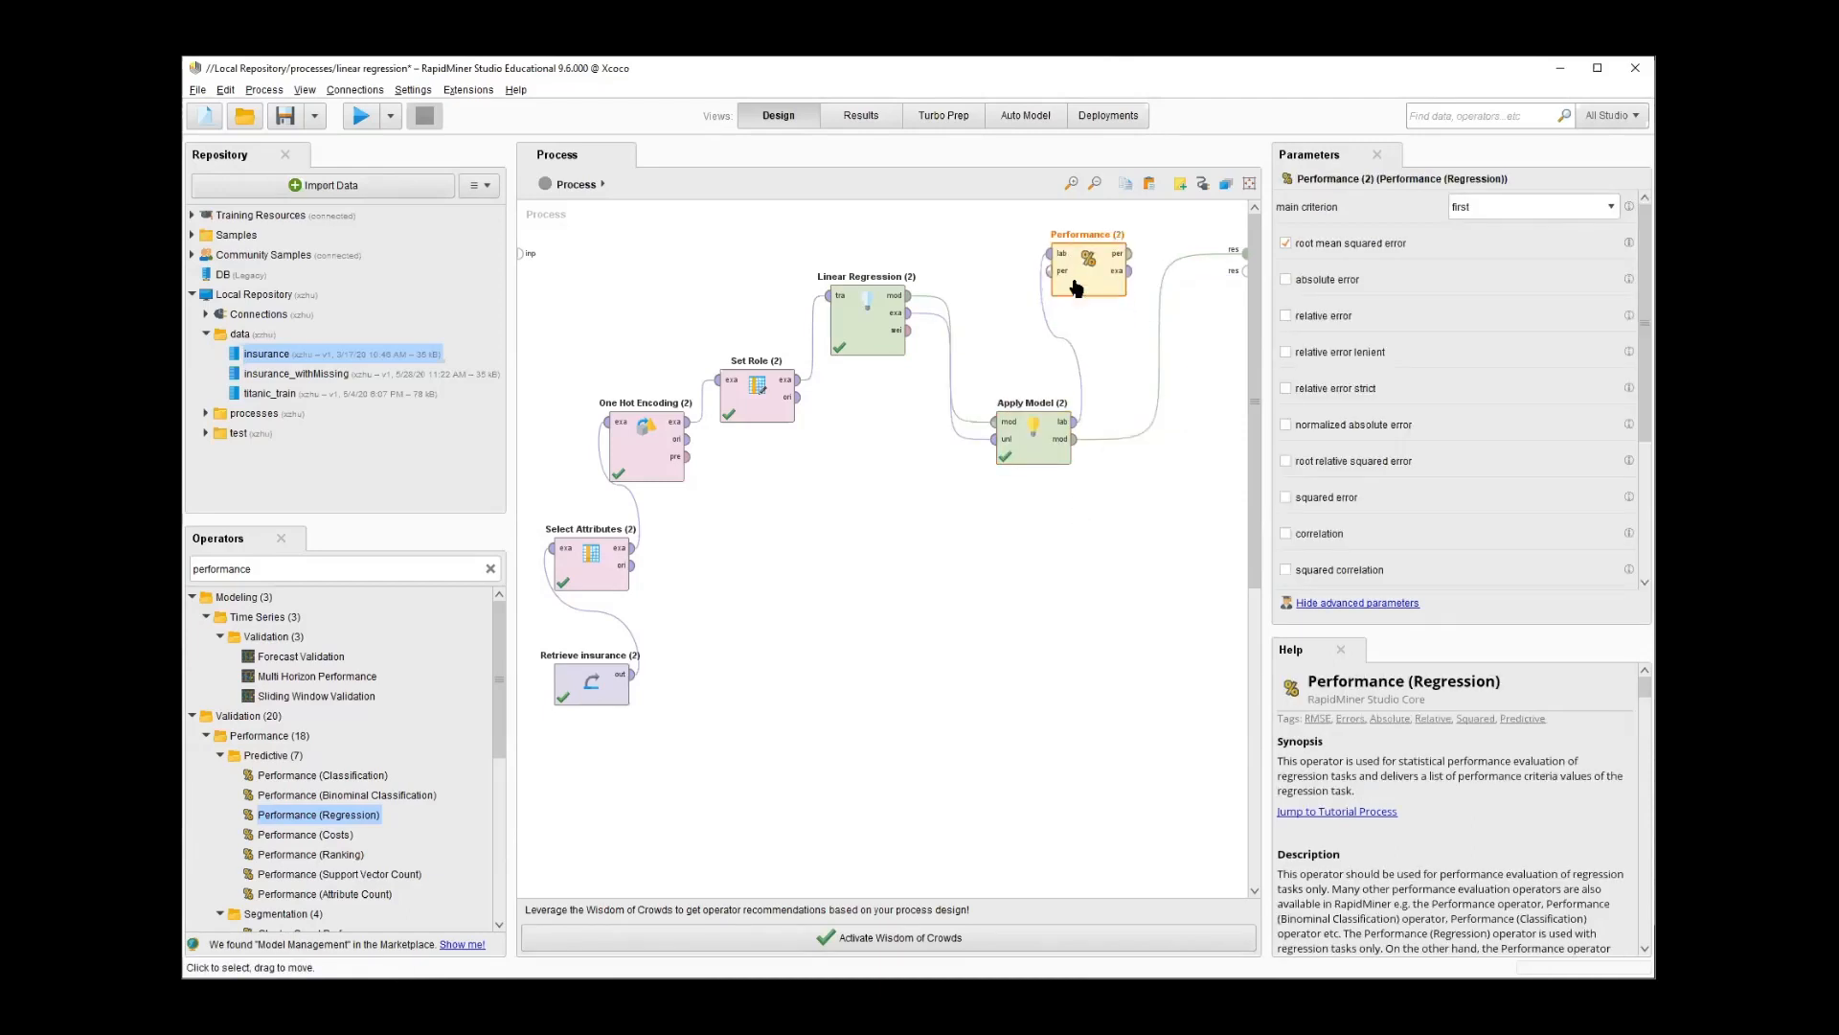
{"action": "left_click", "coordinate": [1129, 256]}
{"action": "left_click", "coordinate": [1246, 254]}
{"action": "left_click", "coordinate": [1074, 439]}
{"action": "left_click", "coordinate": [1245, 274]}
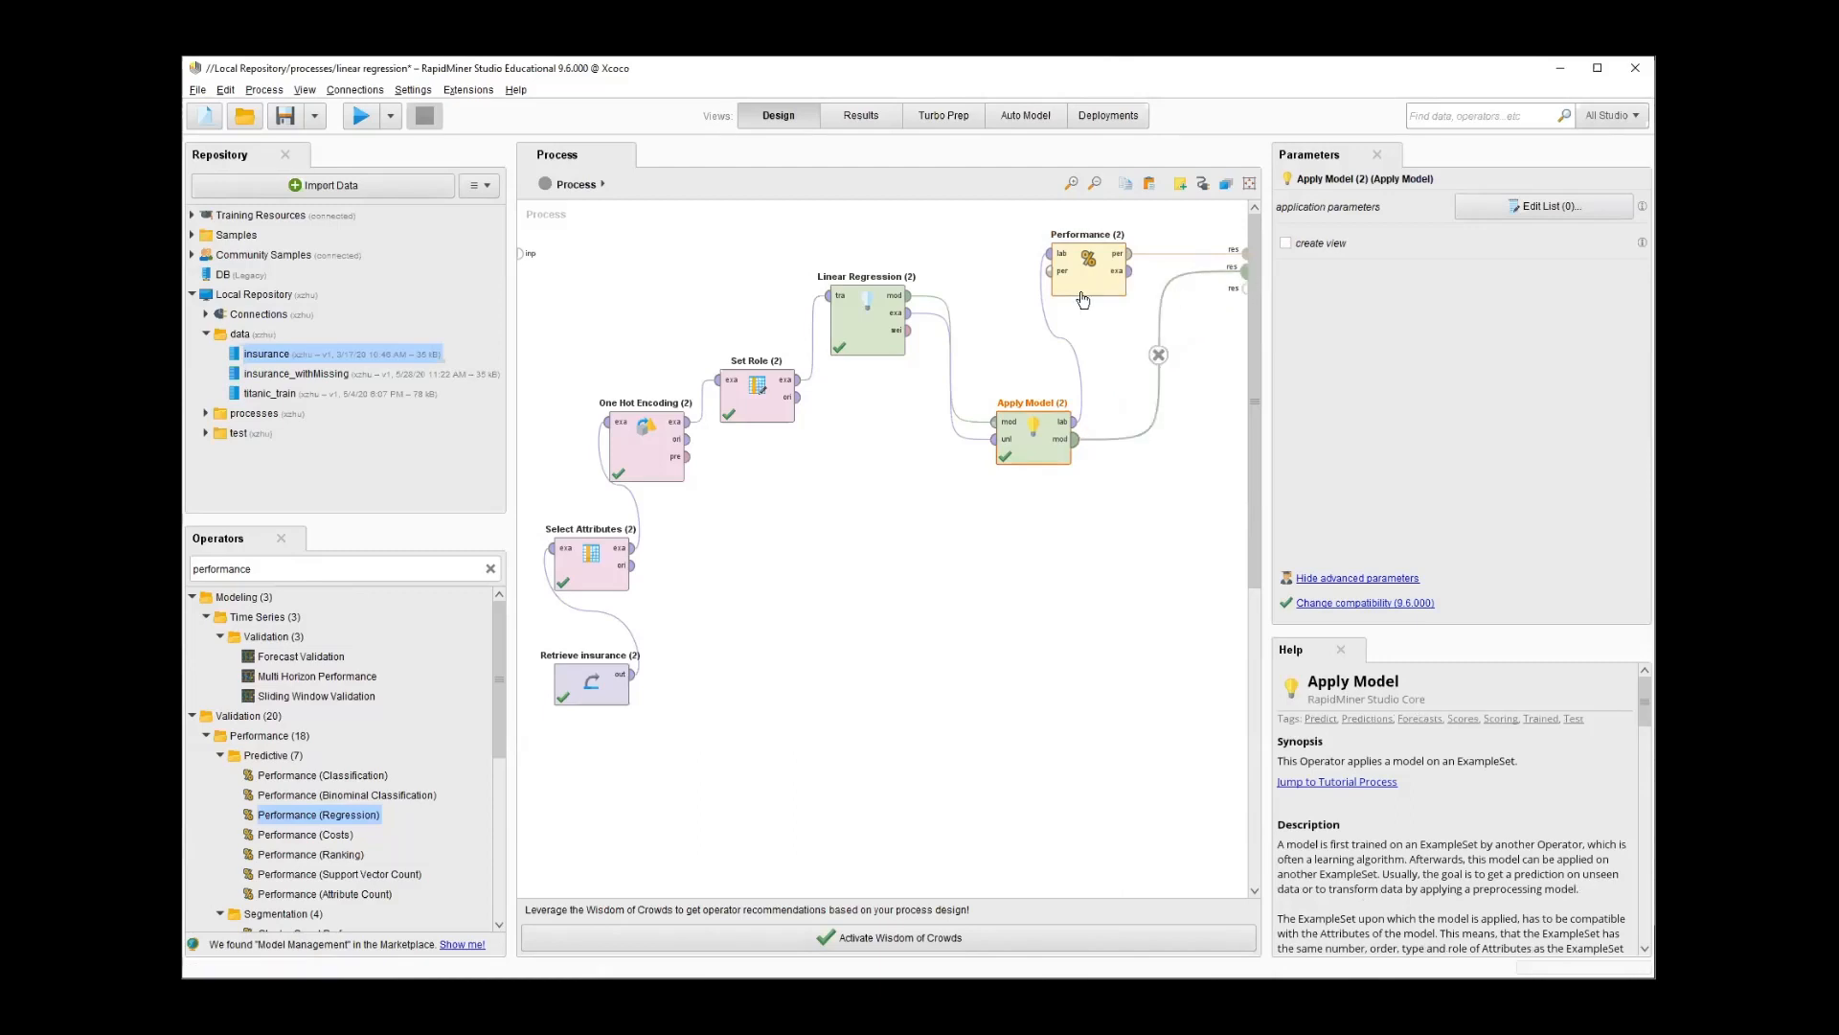
Configure Performance to calculate squared correlation instead of root mean squared error, and run the process
{"action": "left_click", "coordinate": [1104, 268]}
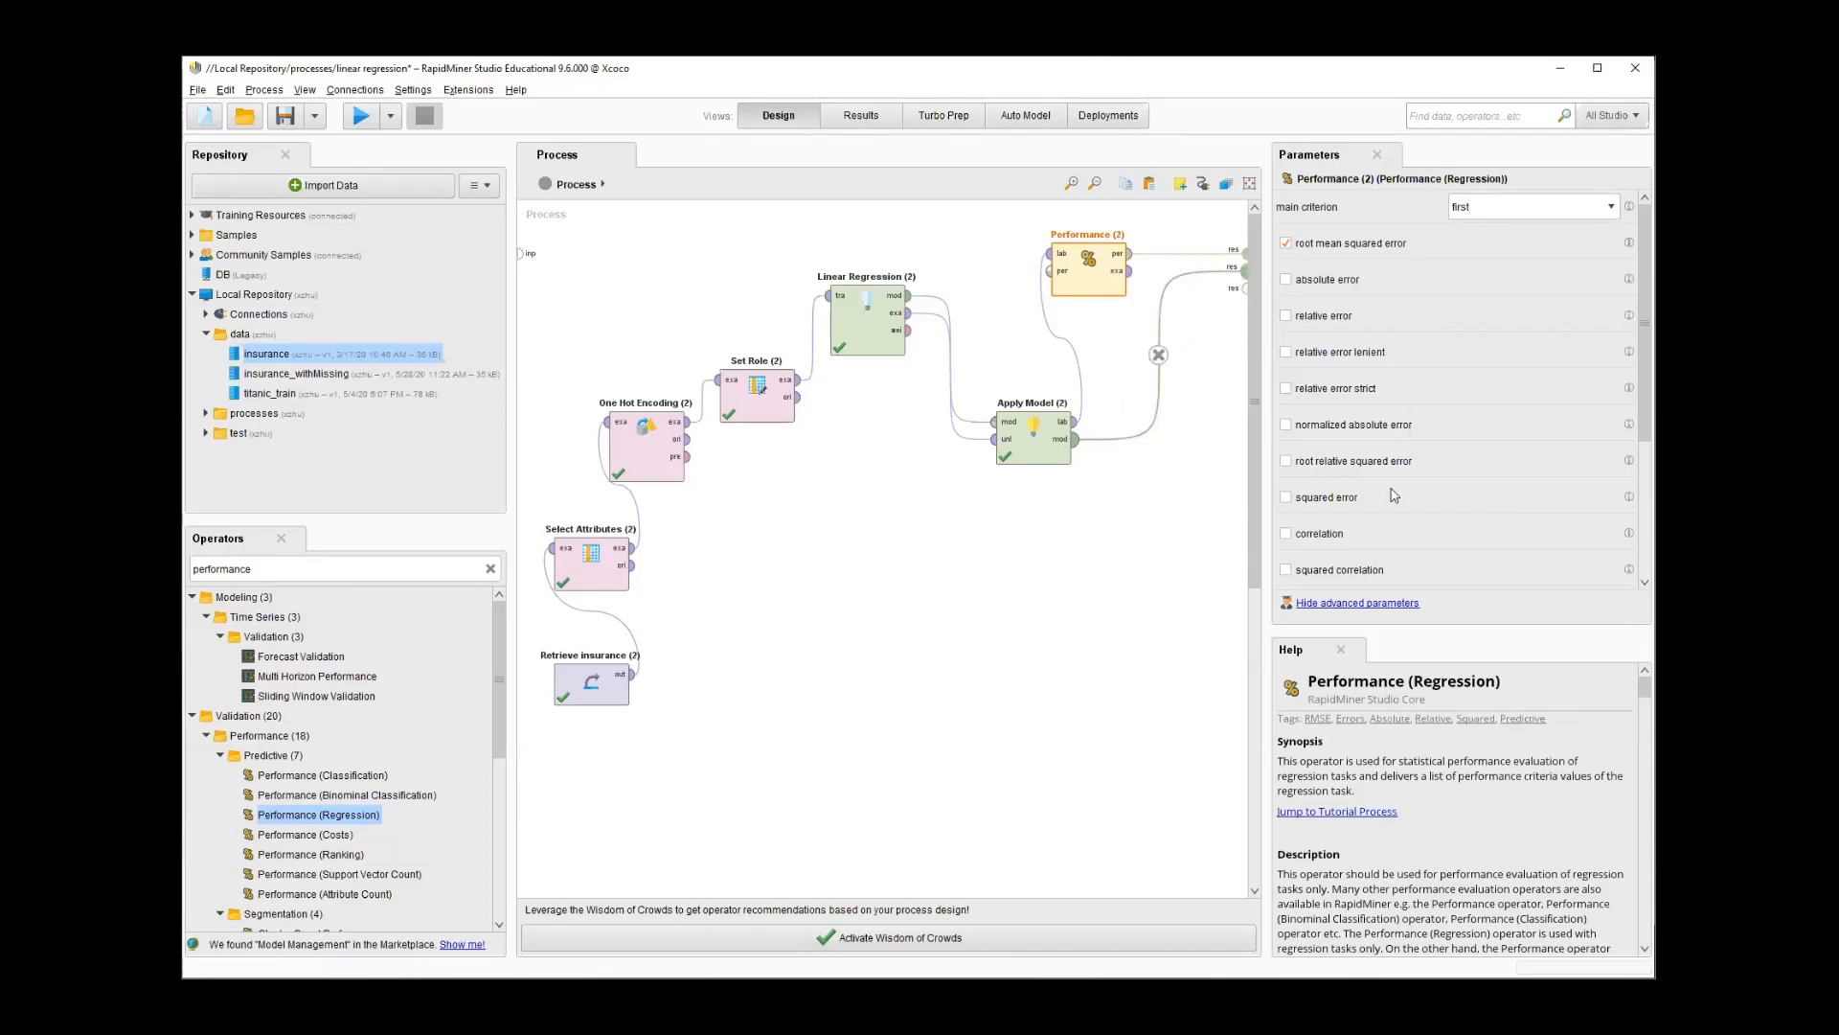
{"action": "scroll", "coordinate": [1393, 494], "scroll_direction": "down", "scroll_amount": 3}
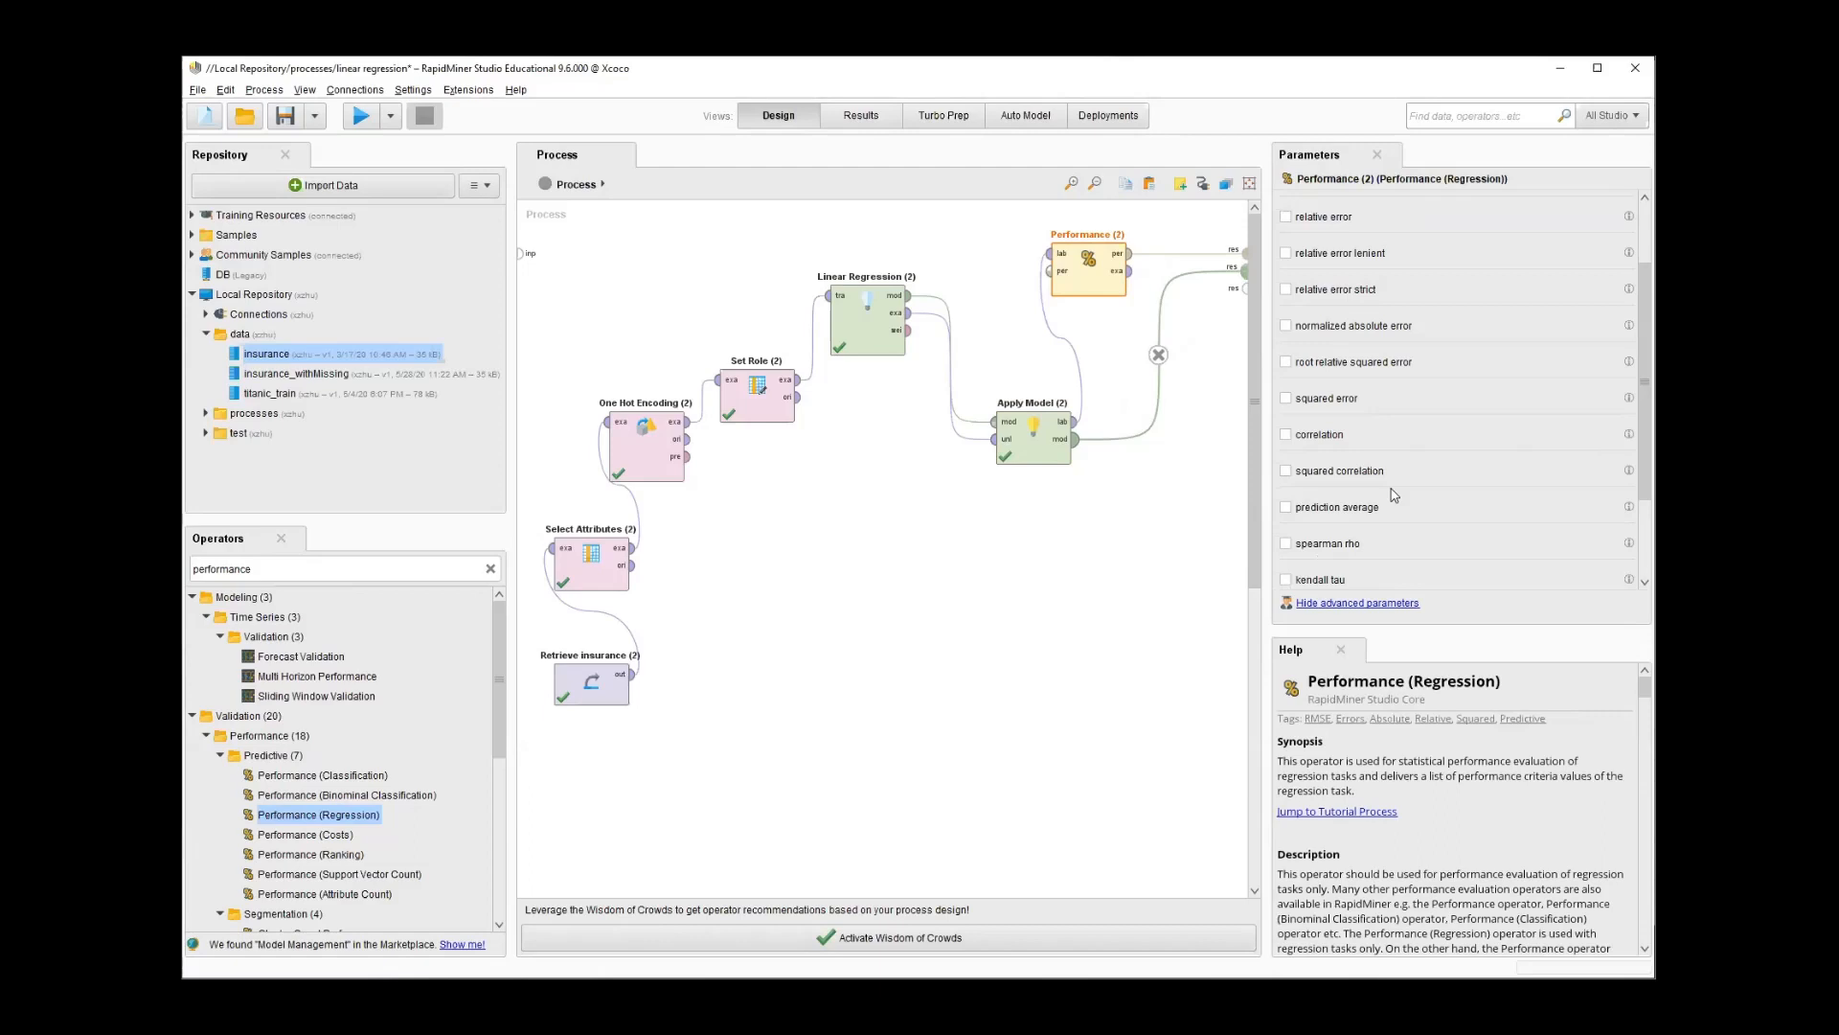
{"action": "left_click", "coordinate": [1285, 471]}
{"action": "scroll", "coordinate": [1338, 489], "scroll_direction": "up", "scroll_amount": 2}
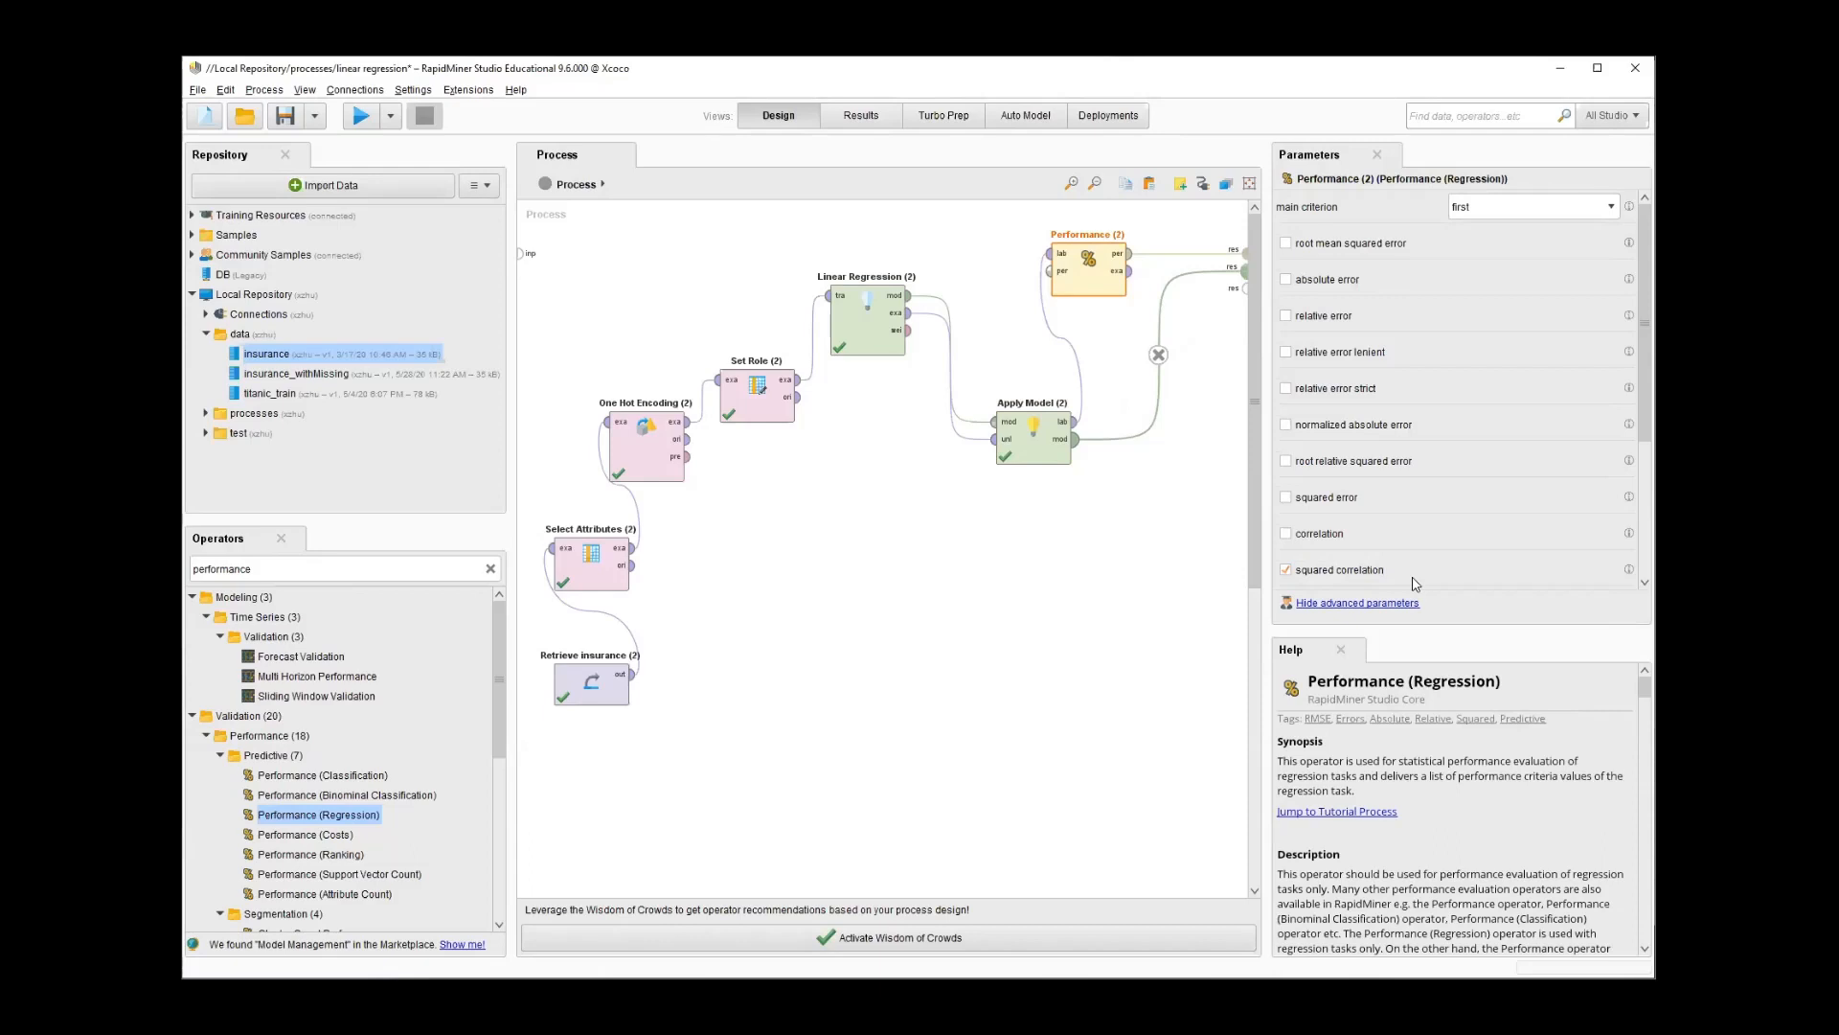
{"action": "left_click", "coordinate": [361, 116]}
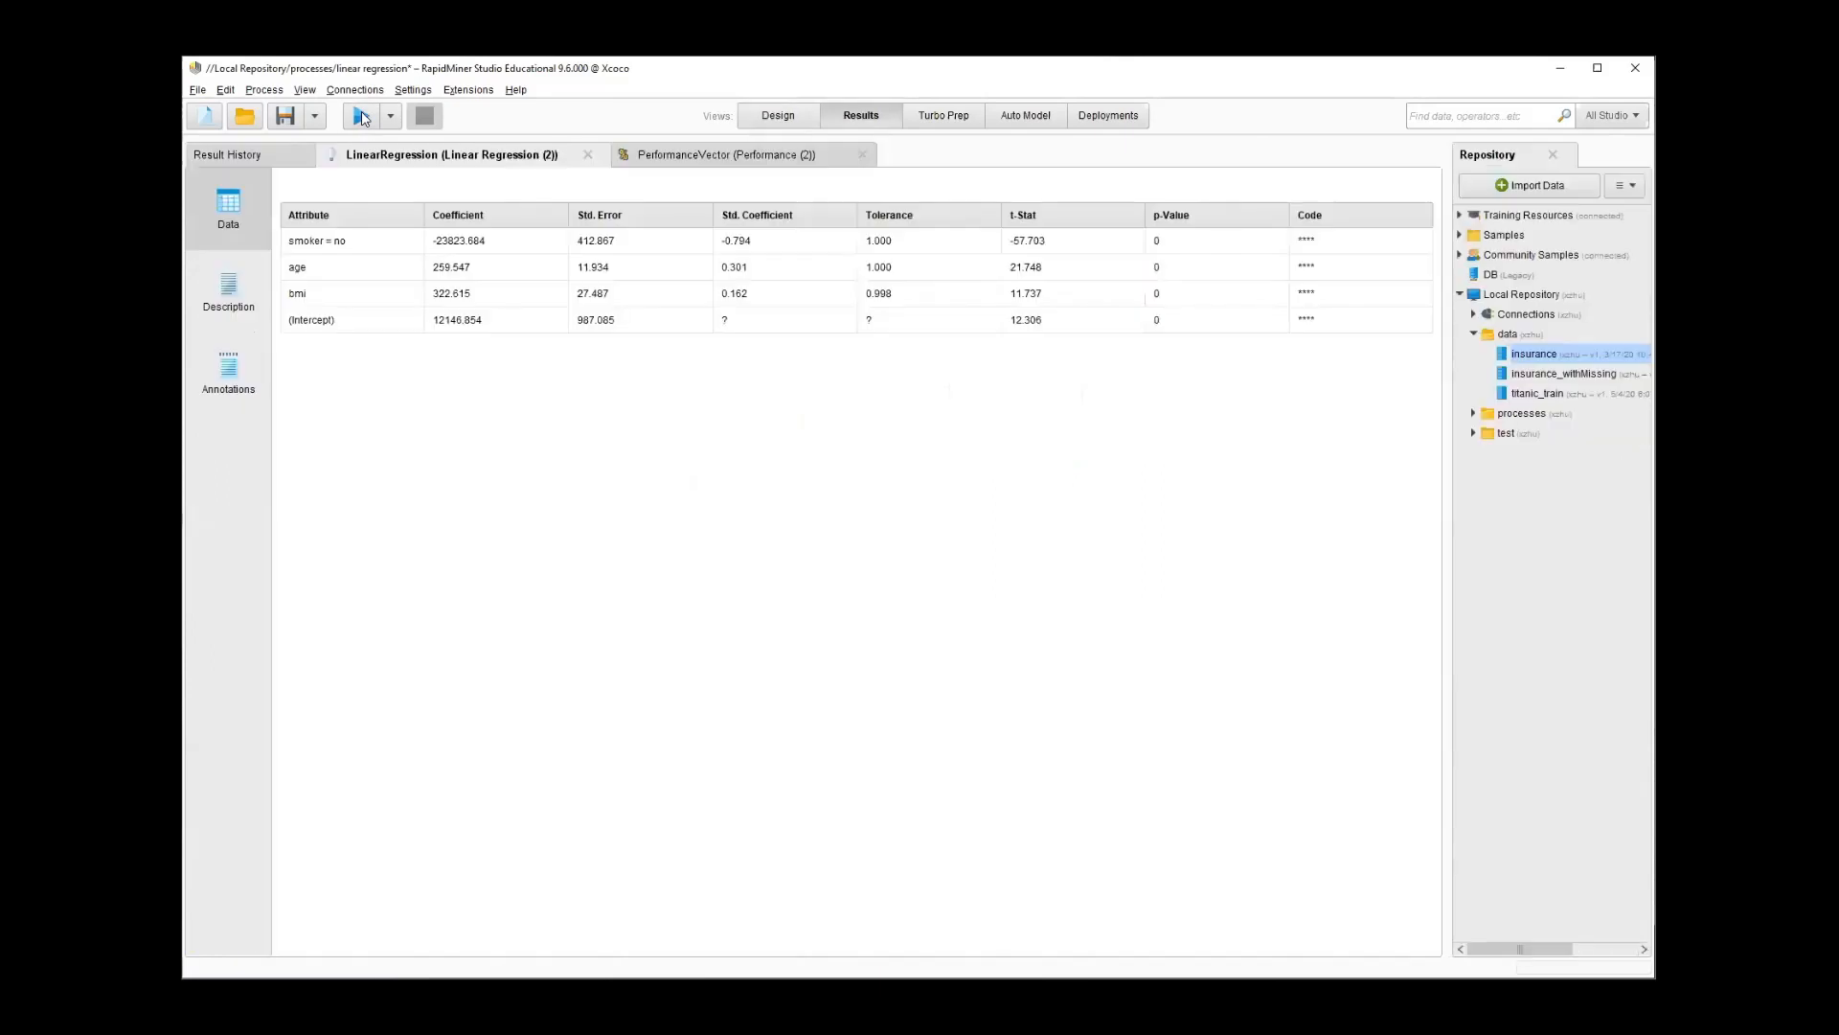
Examine the squared correlation in the performance vector result
{"action": "left_click", "coordinate": [771, 161]}
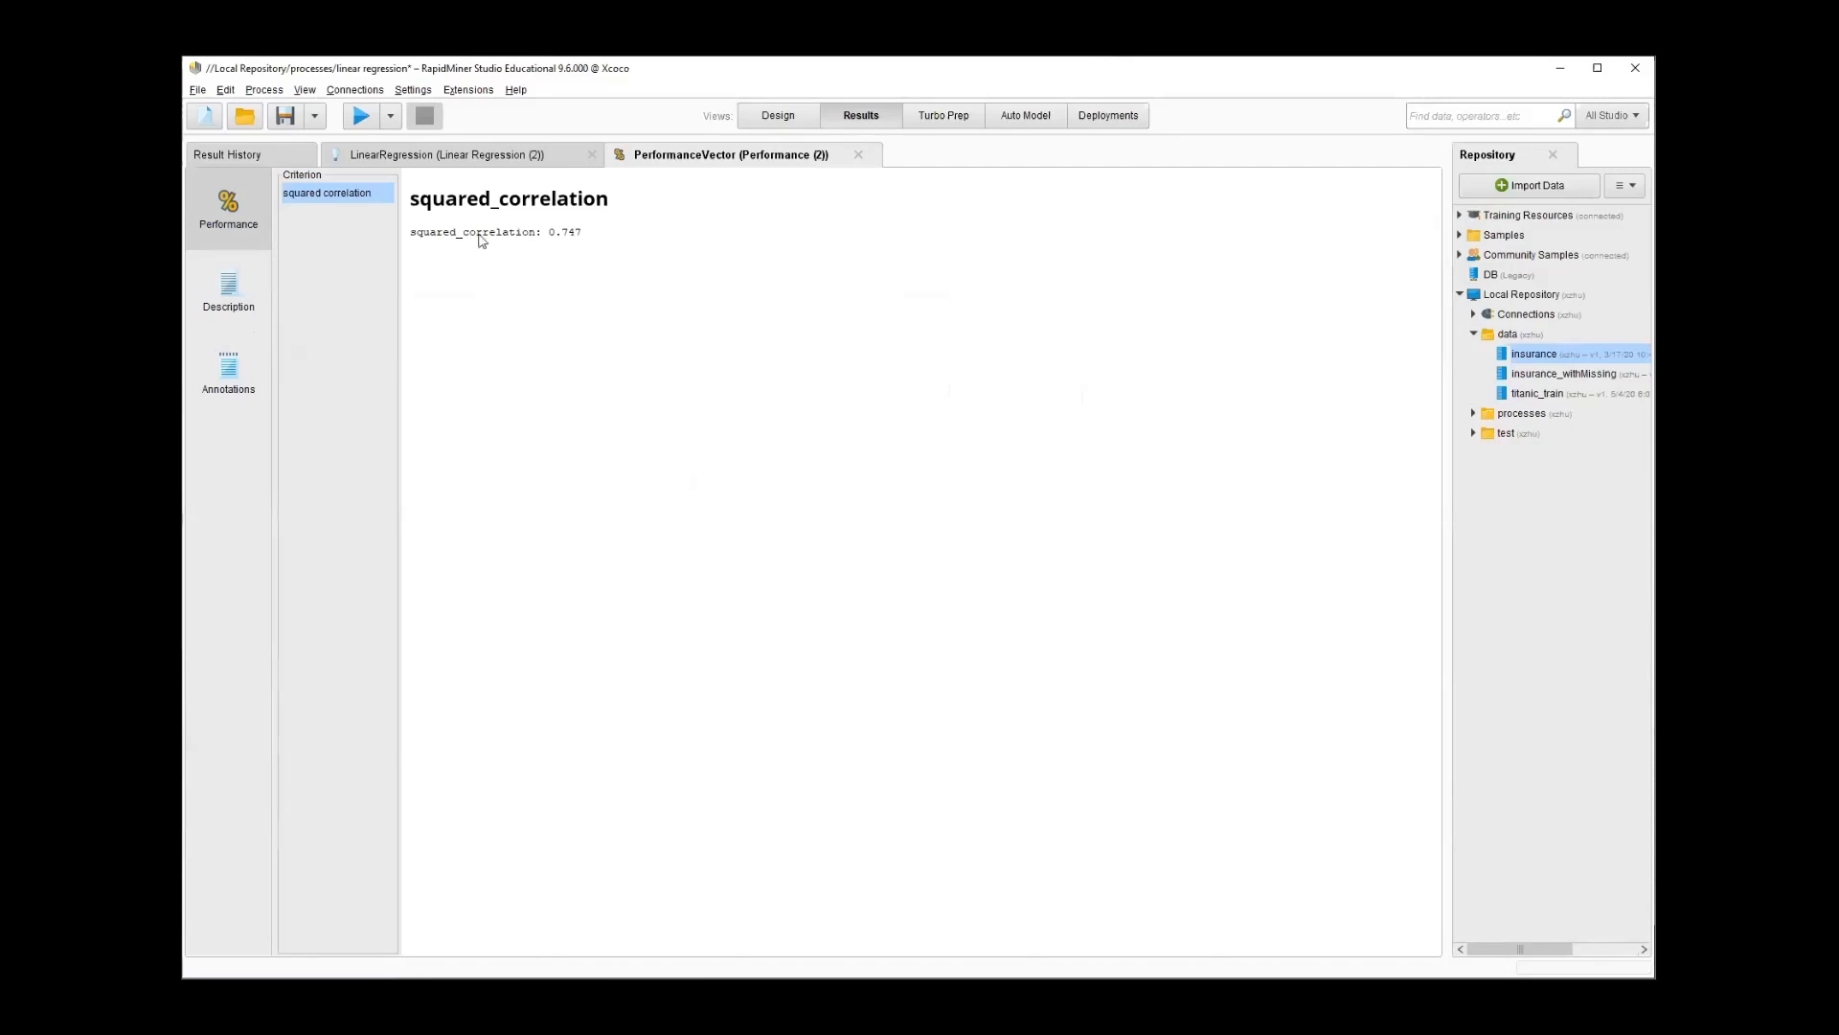
{"action": "left_click_drag", "start_coordinate": [415, 231], "coordinate": [590, 231]}
{"action": "left_click", "coordinate": [582, 231]}
Return to the process design, stack One Hot Encoding and Set Role above Select Attributes, and shift Linear Regression closer to them
{"action": "left_click", "coordinate": [744, 118]}
{"action": "left_click", "coordinate": [826, 637]}
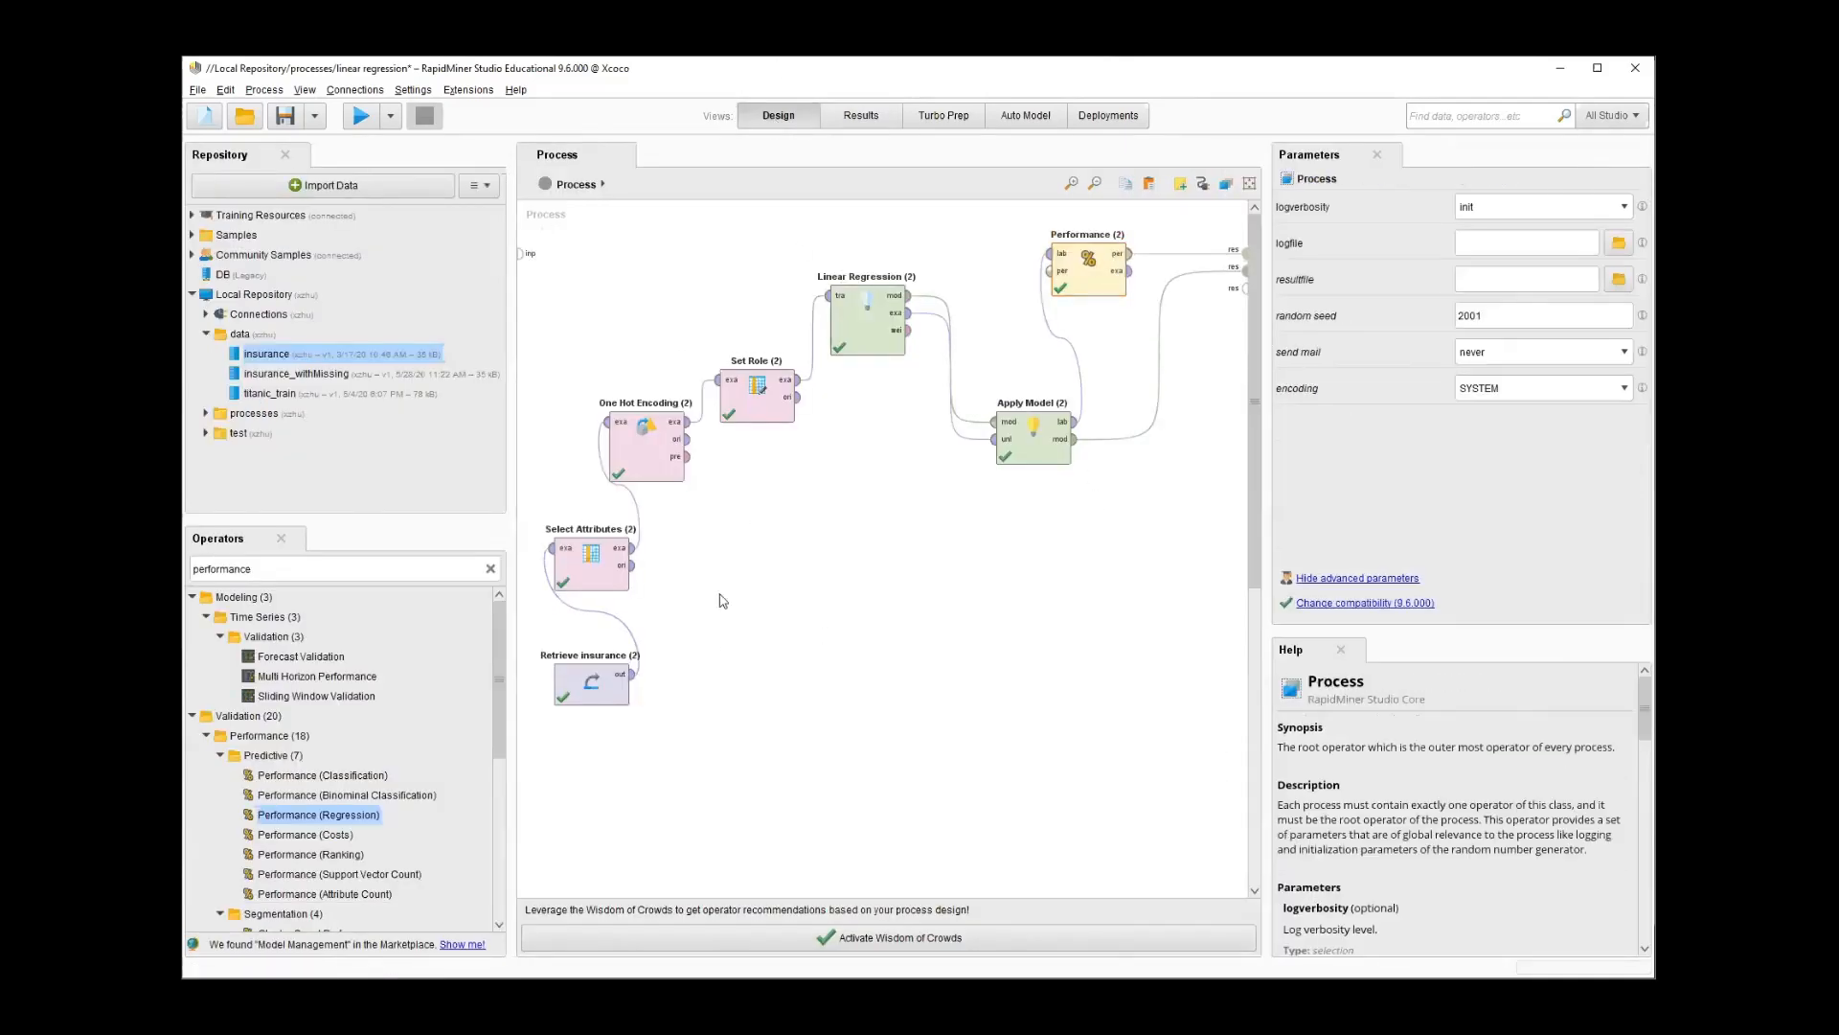
{"action": "left_click_drag", "start_coordinate": [625, 464], "coordinate": [569, 422]}
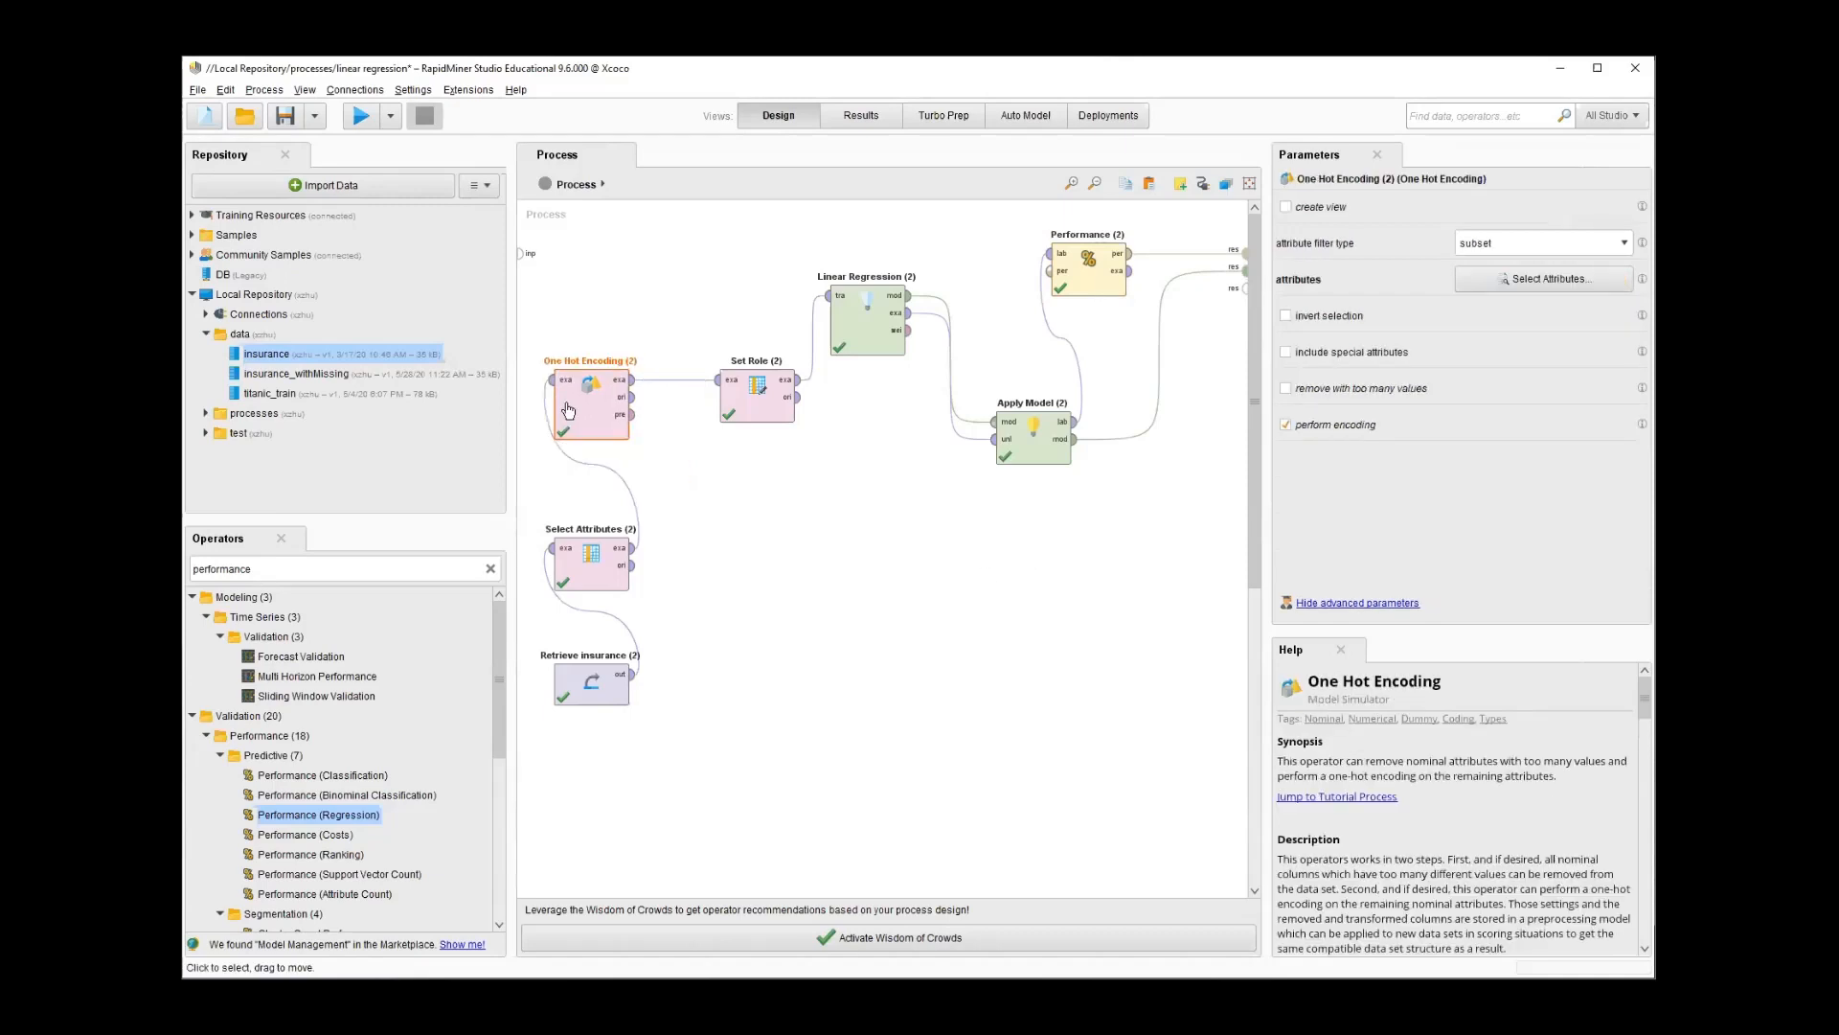
{"action": "left_click_drag", "start_coordinate": [756, 393], "coordinate": [591, 270]}
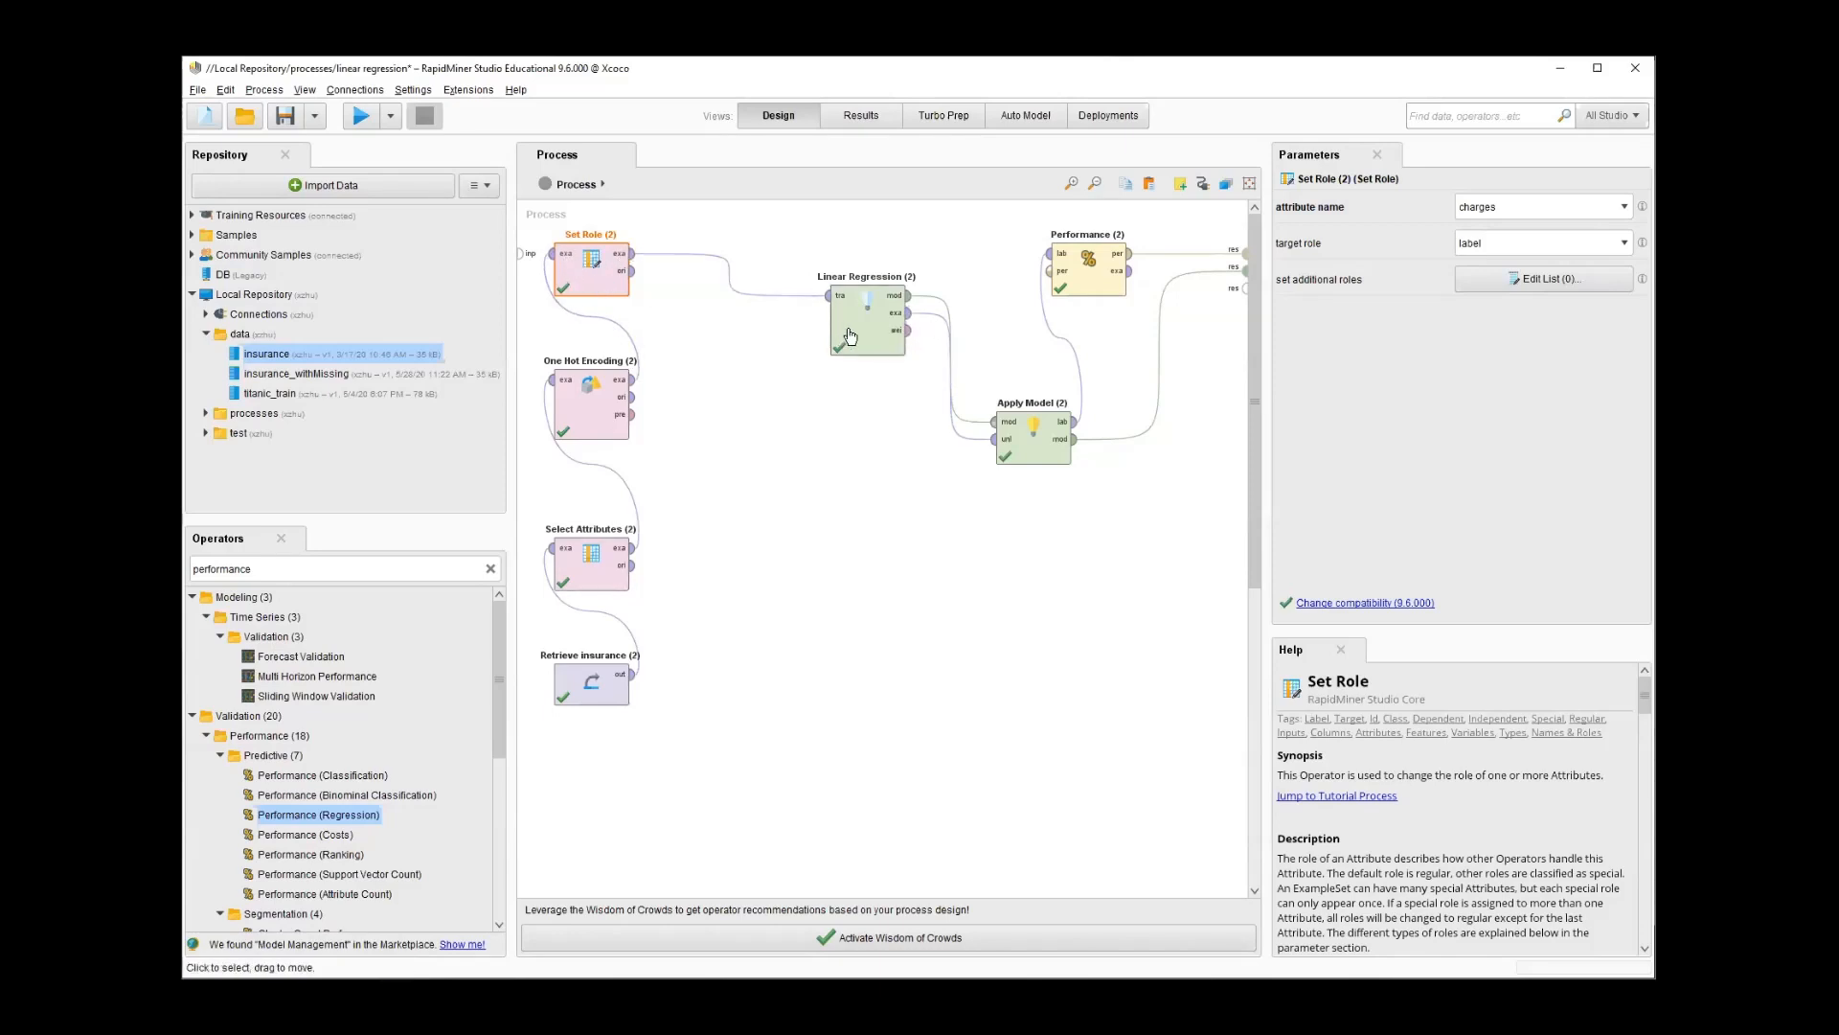
{"action": "left_click_drag", "start_coordinate": [843, 335], "coordinate": [783, 332]}
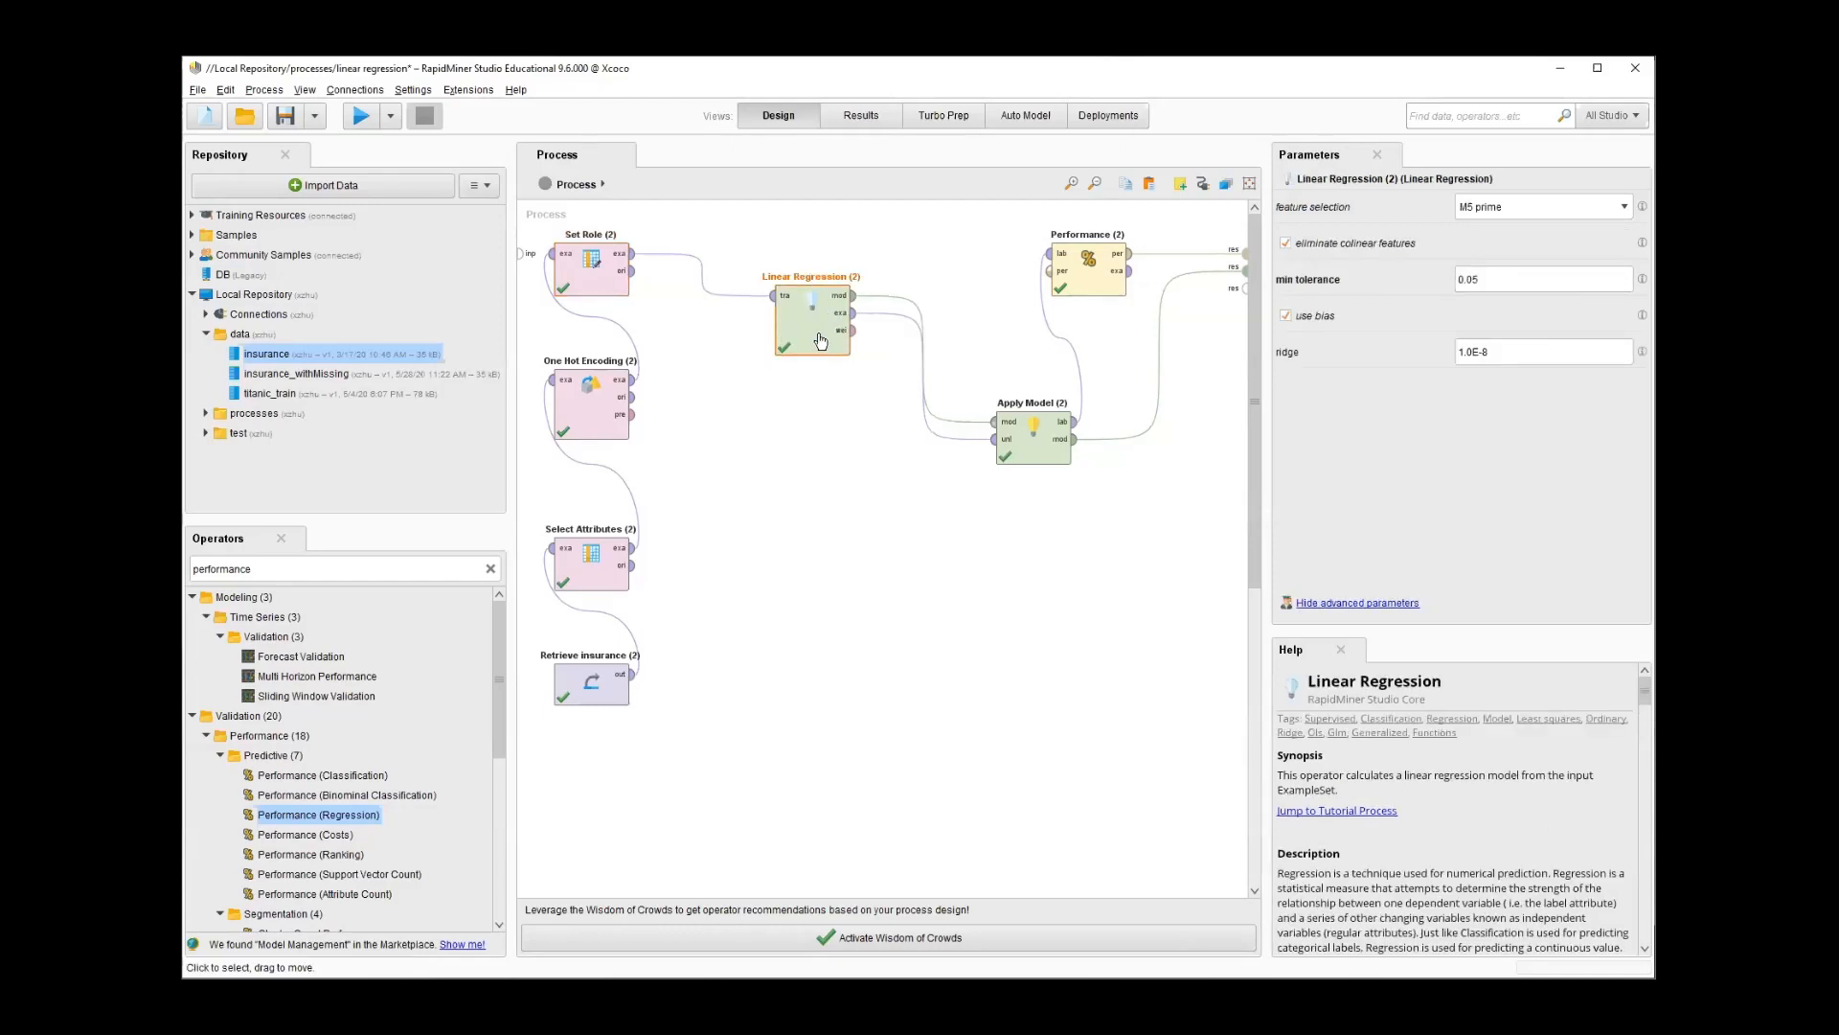